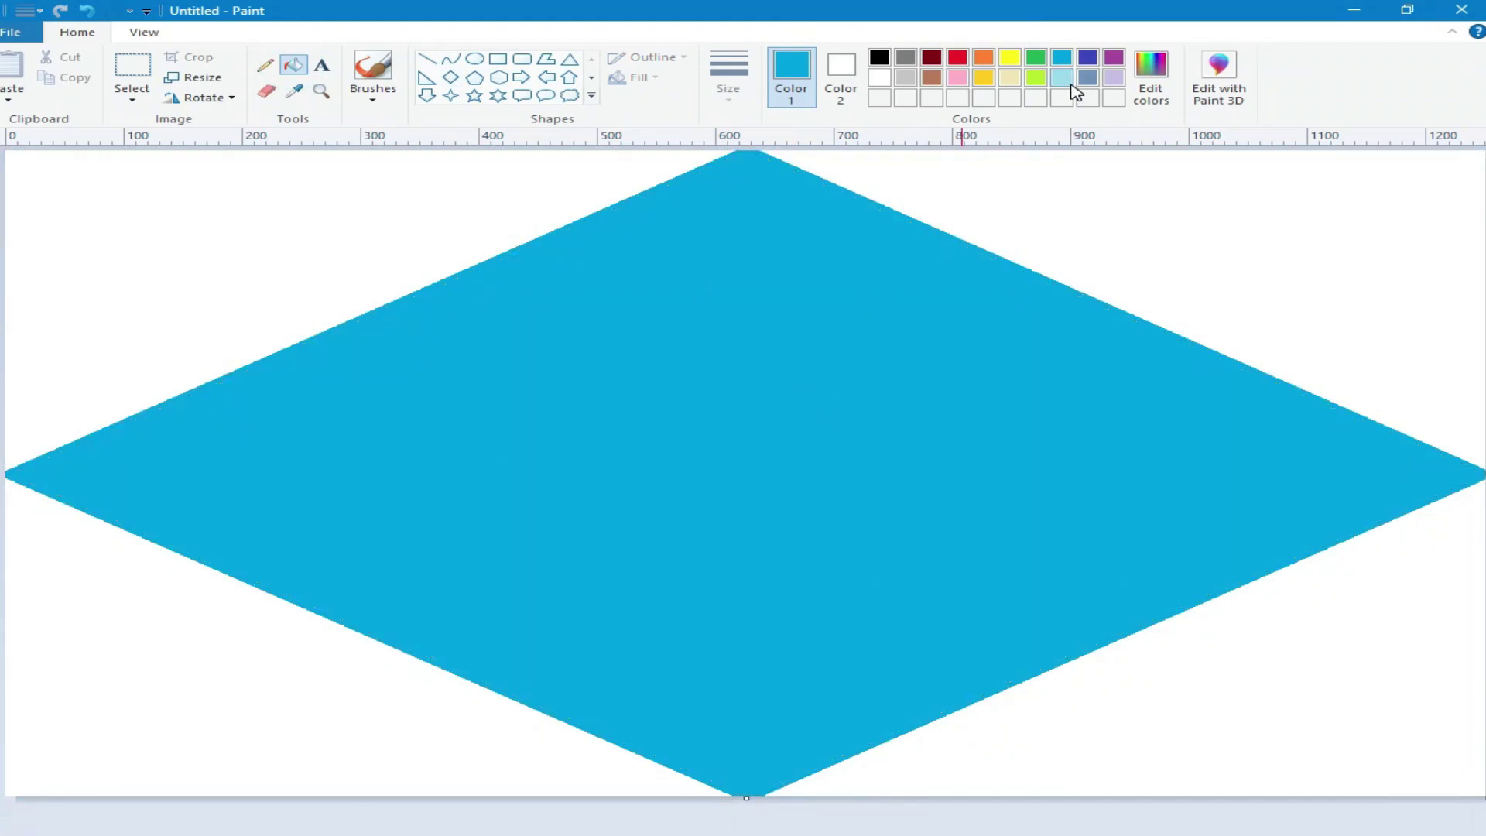
- Fill the large turquoise diamond with indigo
click(1088, 57)
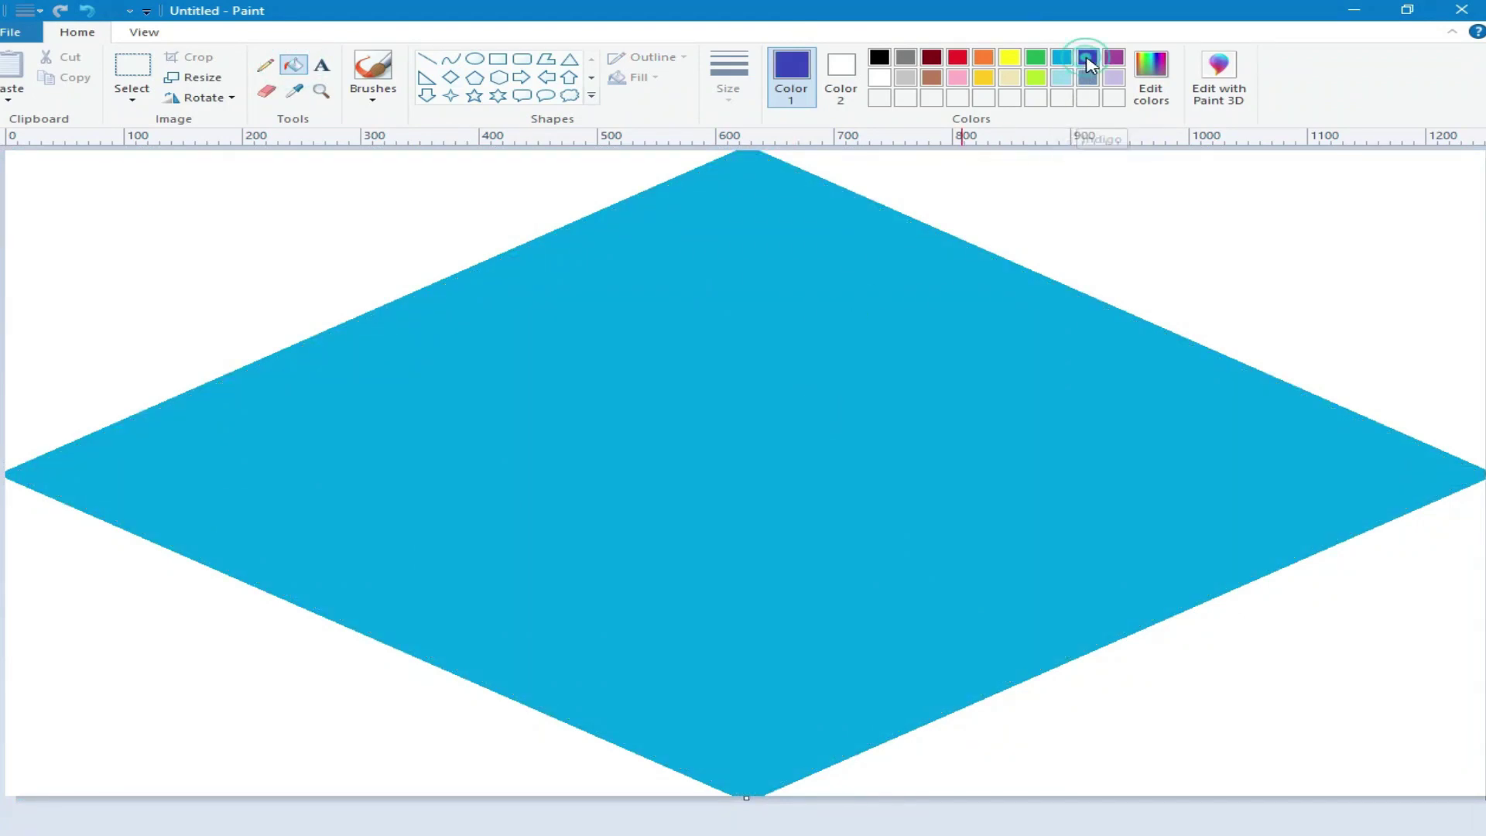
click(856, 278)
- Draw a turquoise diamond about 800 px wide centred inside the indigo one and fill it with turquoise
click(1065, 60)
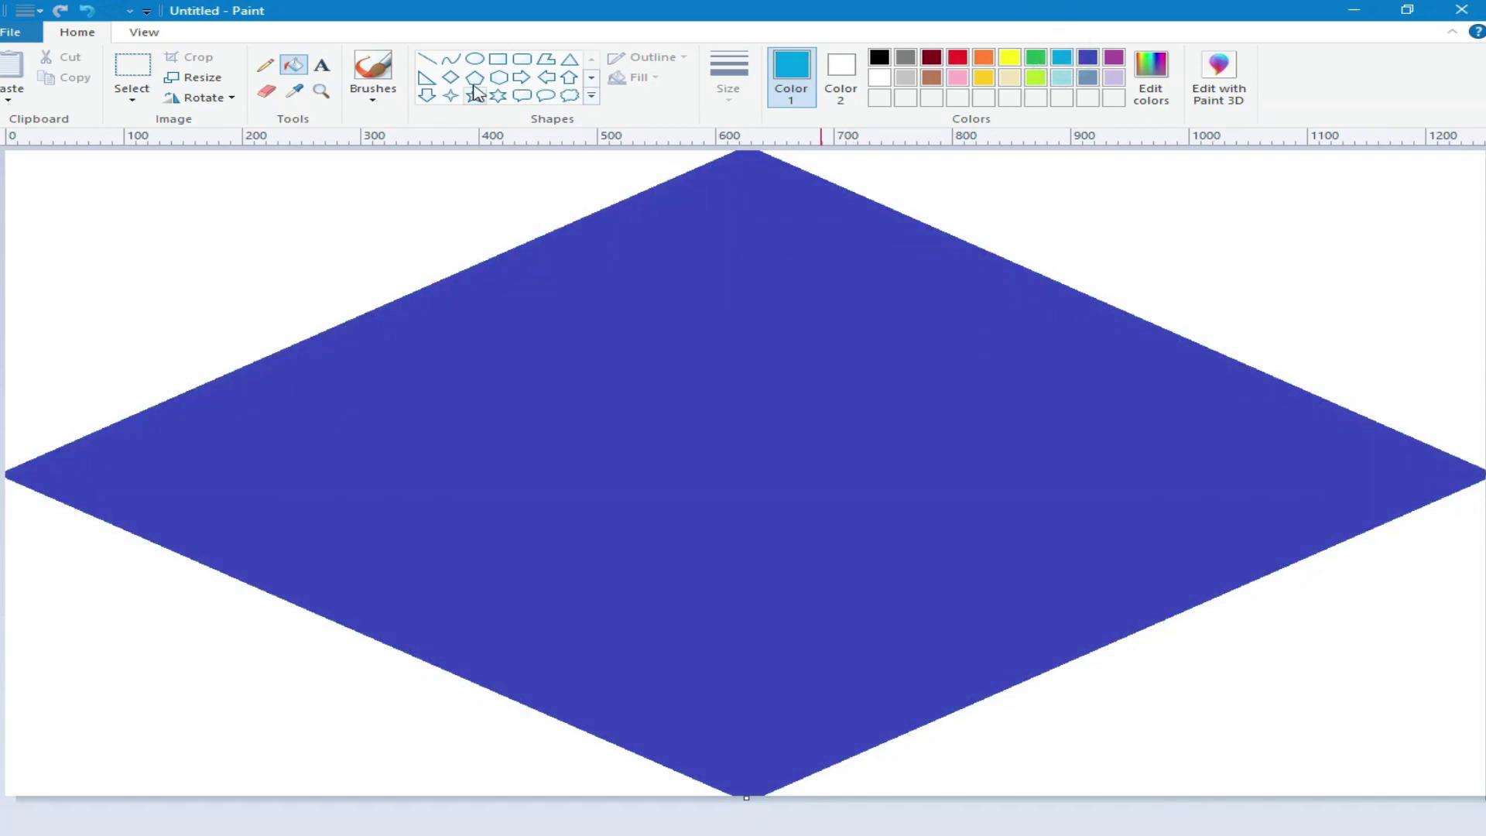
click(450, 77)
mouse_move(681, 277)
mouse_down()
mouse_move(1177, 541)
mouse_move(1477, 656)
mouse_up()
mouse_move(1148, 579)
mouse_down()
mouse_move(779, 584)
mouse_move(794, 583)
mouse_up()
drag(1136, 470, 1180, 470)
drag(326, 472, 283, 470)
drag(1180, 470, 1242, 469)
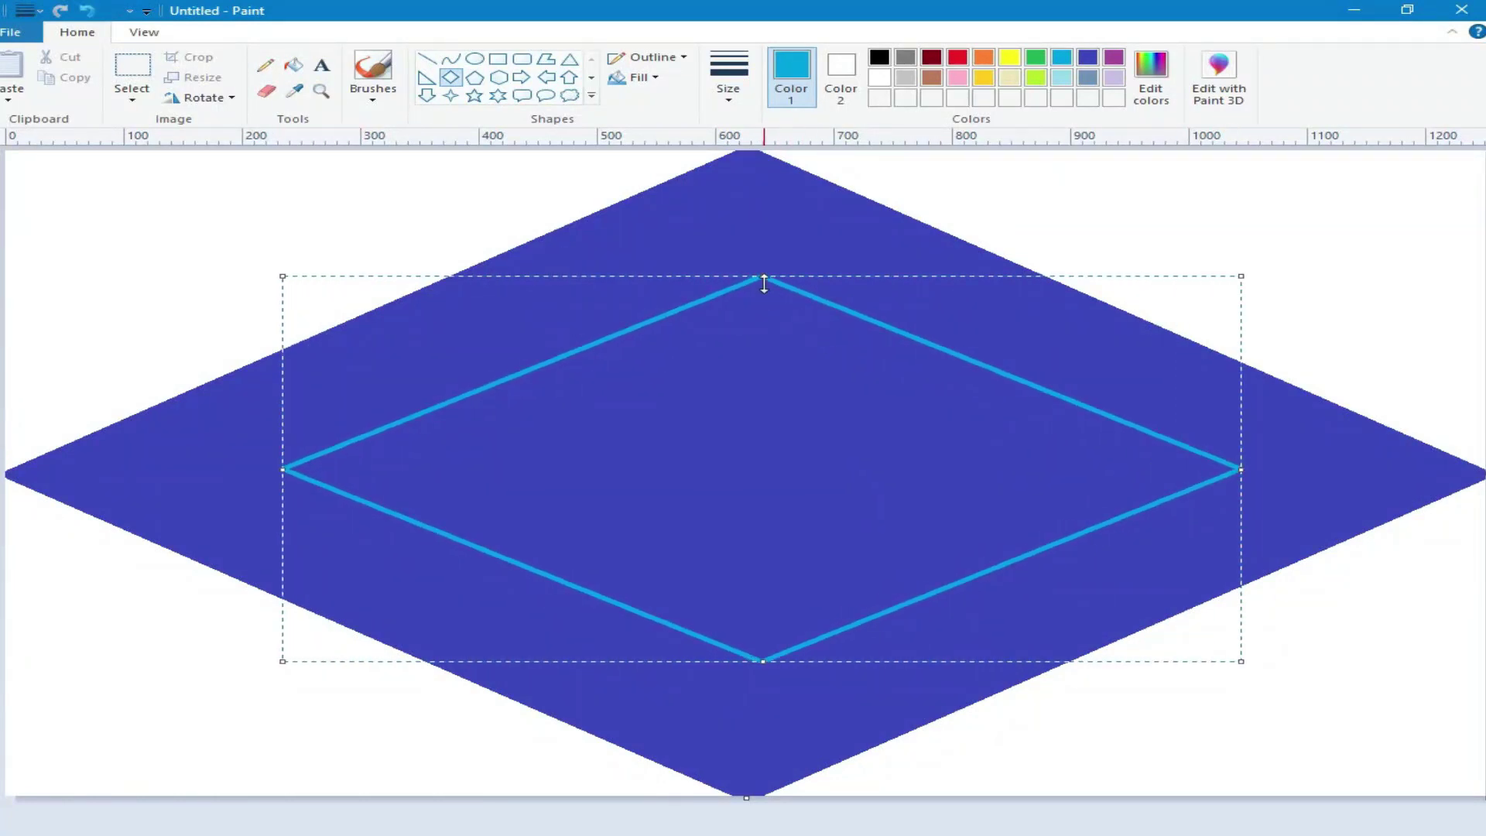
drag(764, 277, 755, 251)
drag(769, 663, 774, 680)
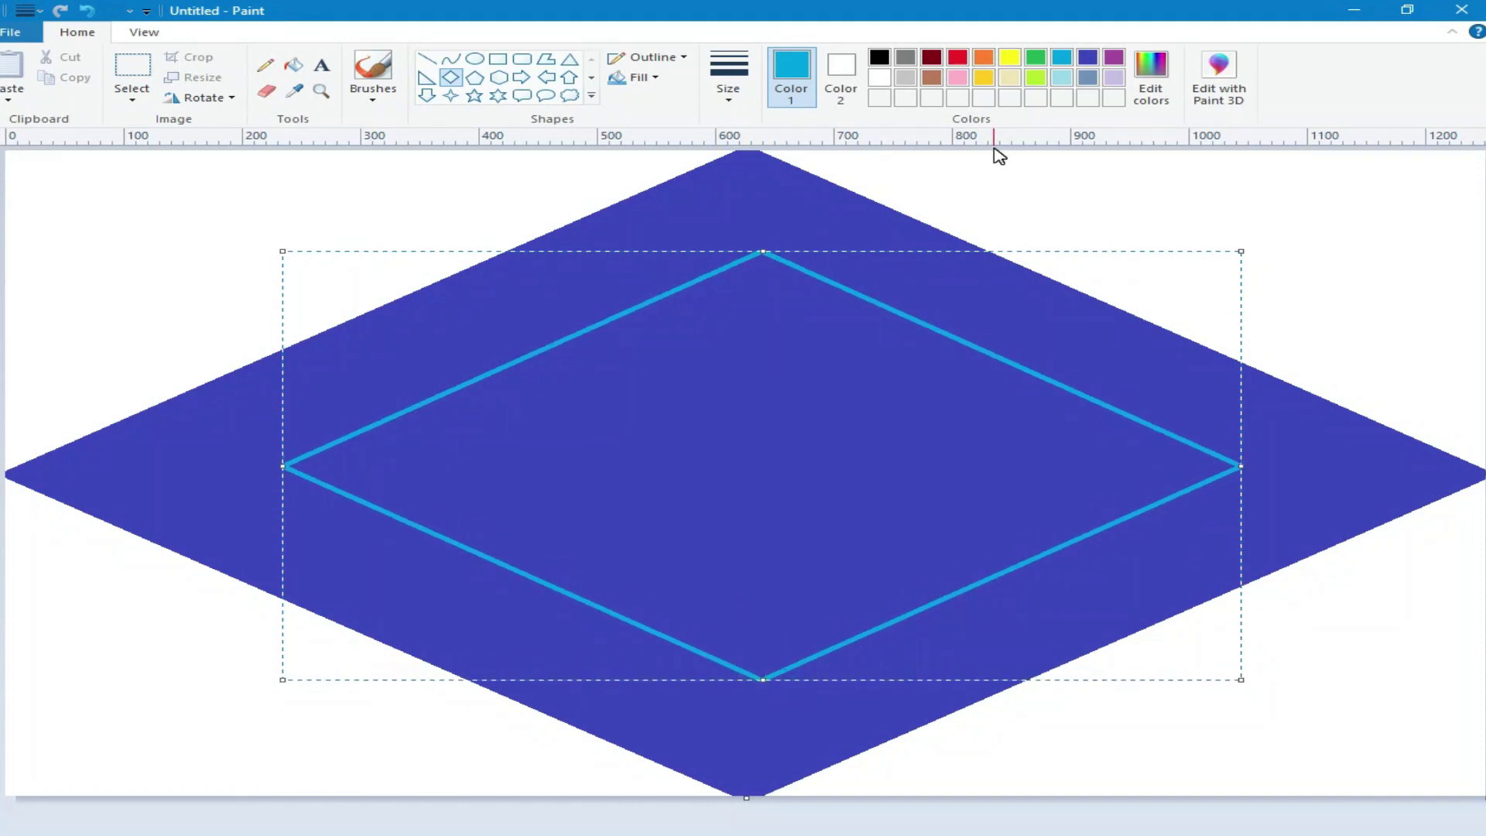
click(293, 65)
click(708, 420)
- Draw a light turquoise diamond outline about 490 px wide inside the turquoise diamond
click(1060, 77)
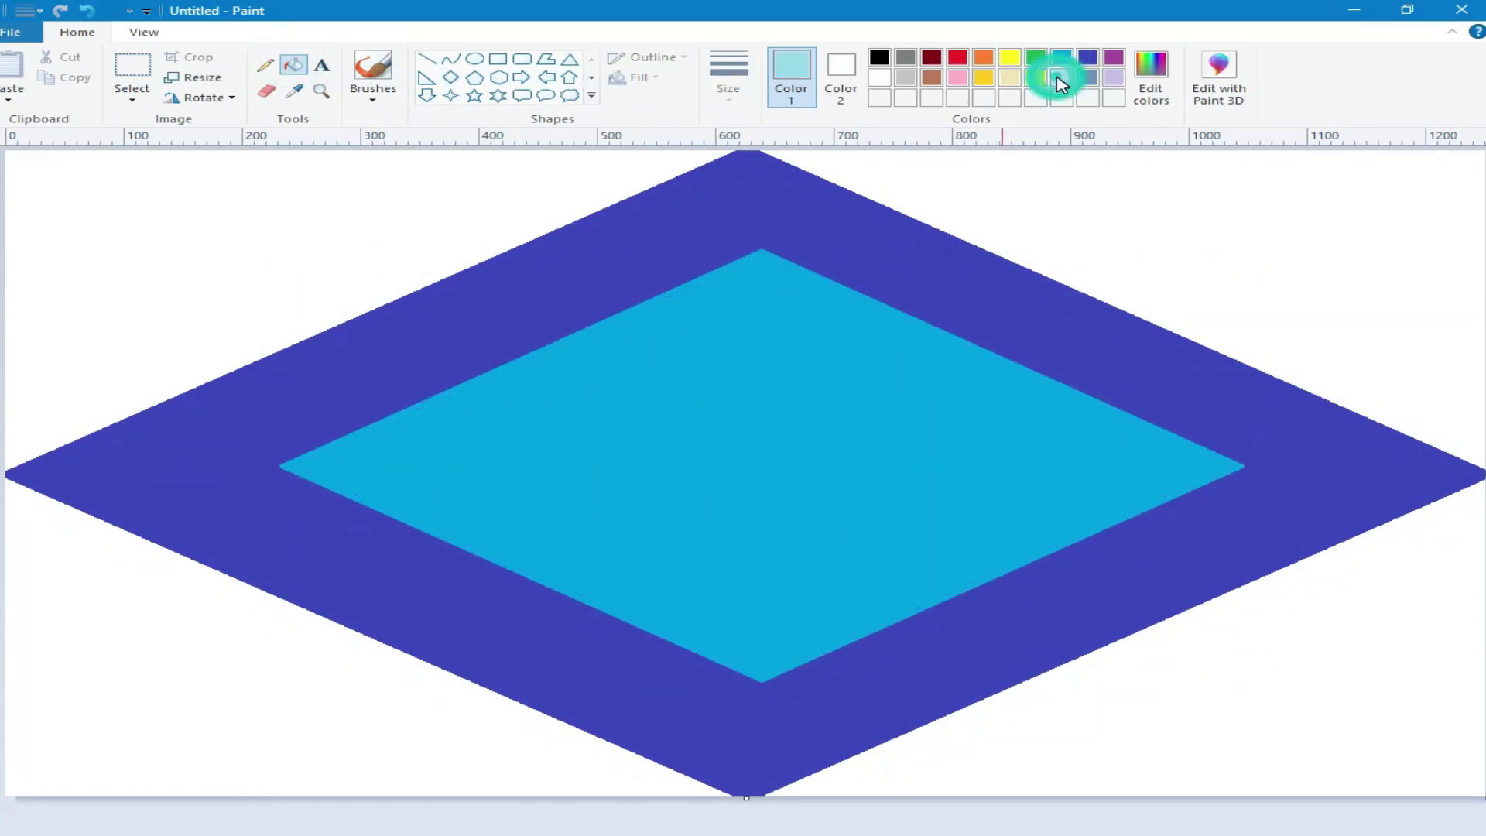
click(450, 77)
drag(661, 403, 1128, 573)
drag(819, 495, 654, 471)
drag(959, 467, 1028, 467)
drag(493, 467, 446, 467)
drag(748, 381, 747, 356)
drag(739, 546, 754, 593)
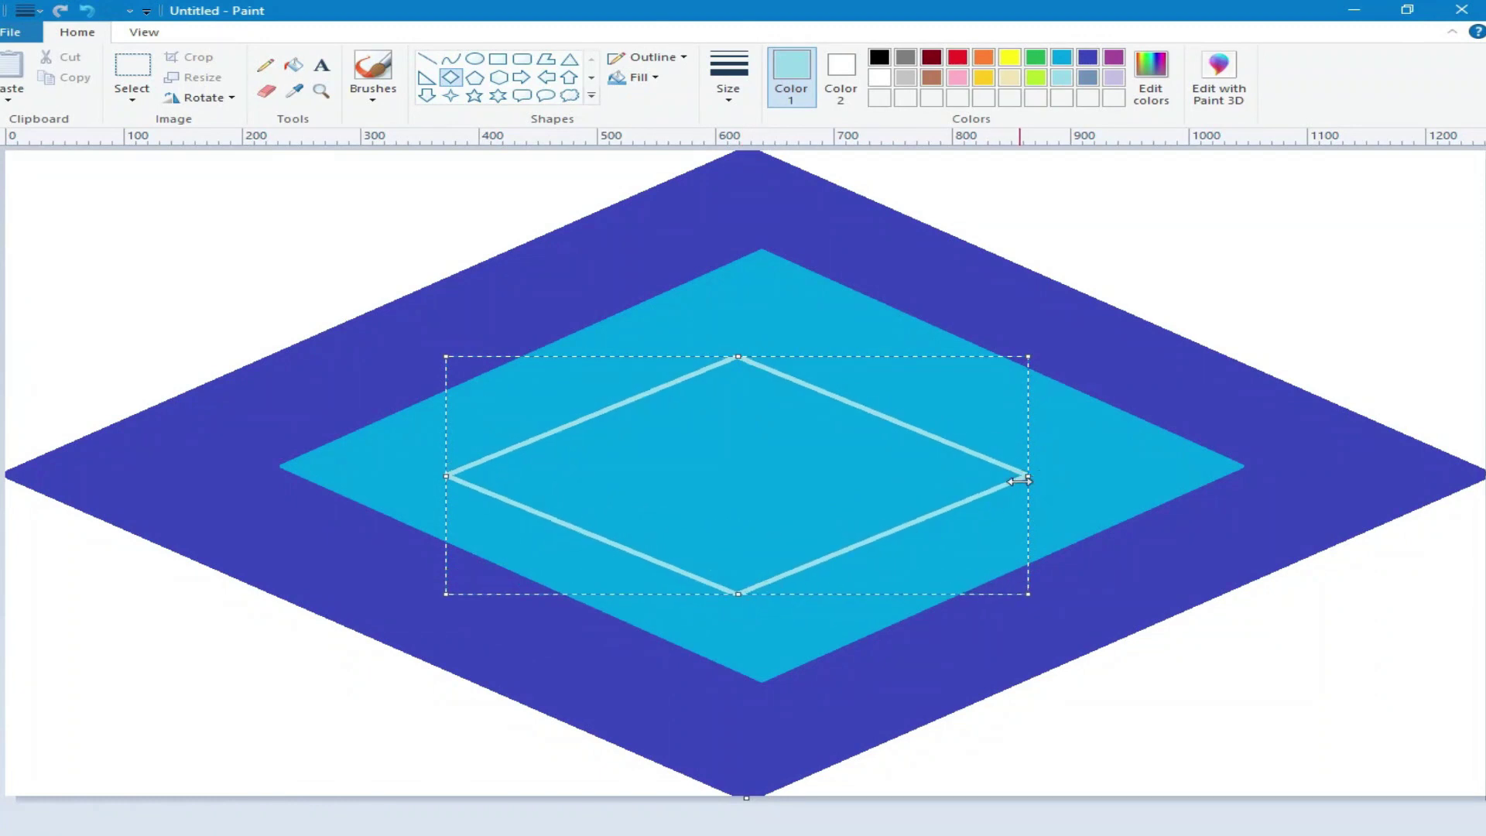
- Enlarge the innermost diamond to about 565 px wide and fill it with light turquoise
drag(1019, 481, 1093, 477)
drag(773, 359, 769, 329)
drag(446, 462, 432, 462)
click(294, 67)
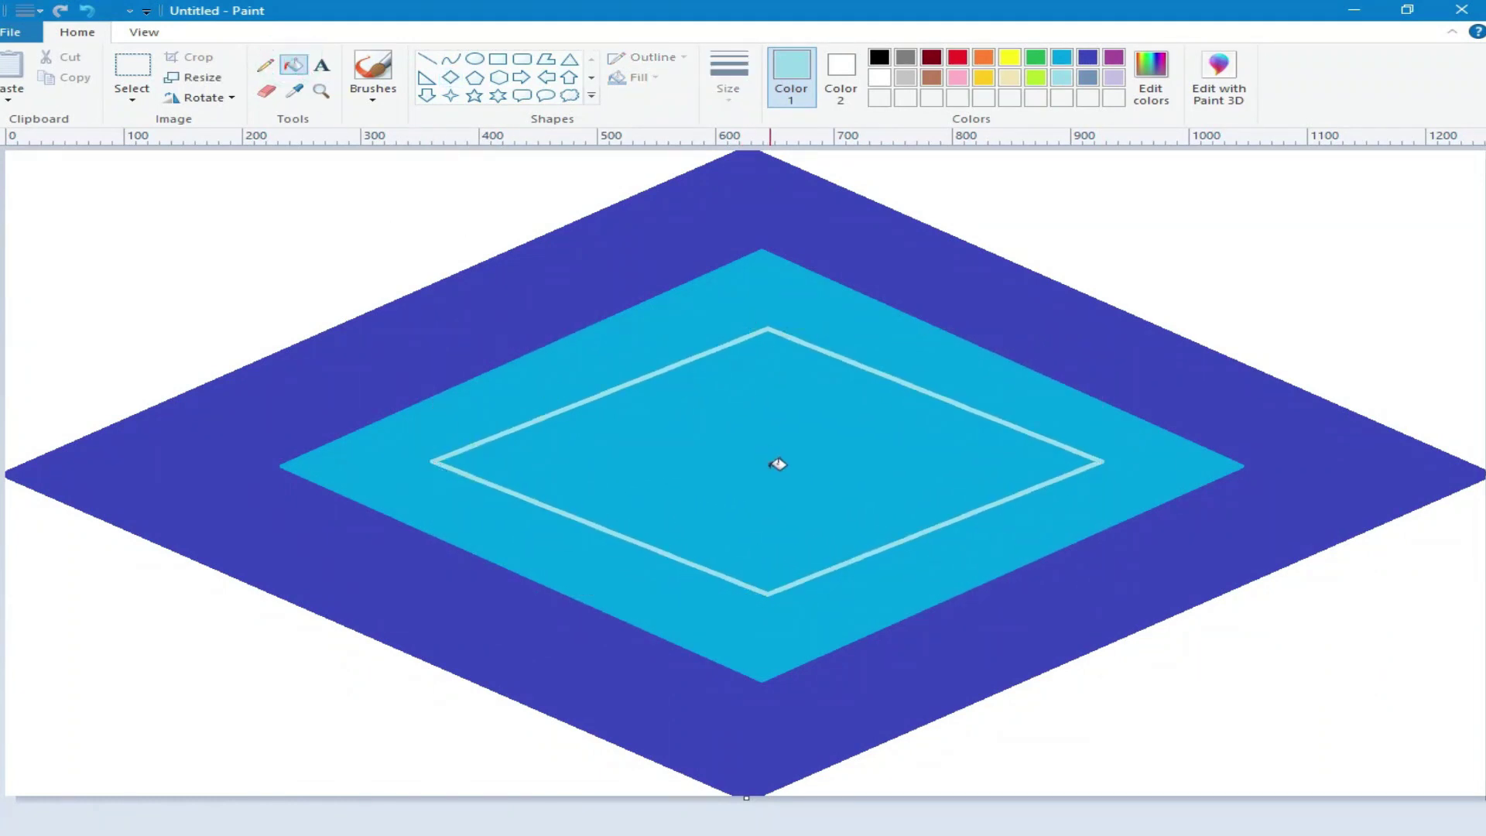
click(776, 465)
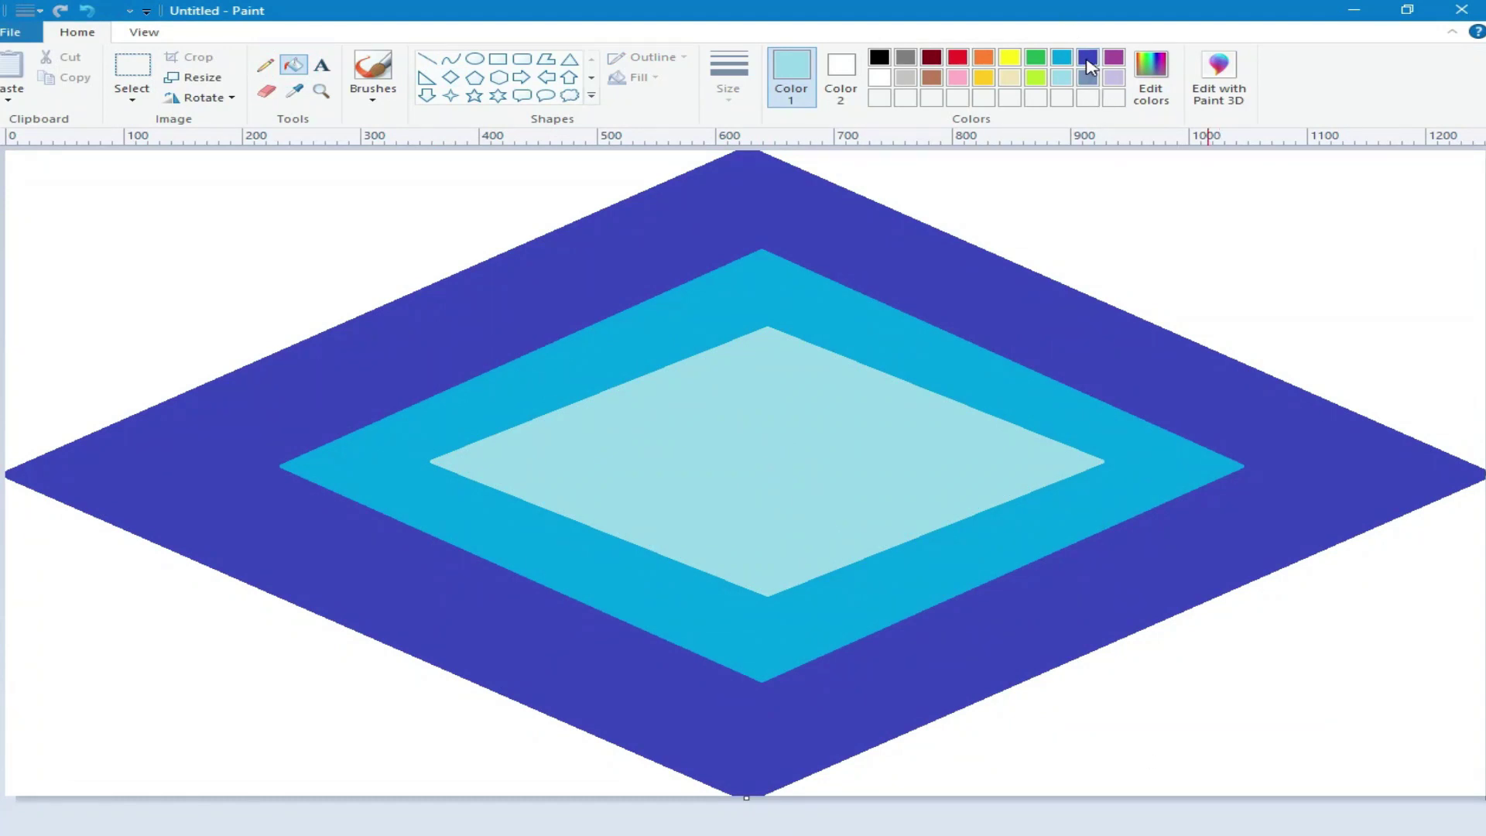
click(1150, 81)
click(979, 469)
click(515, 586)
- Mix a very dark shade of indigo and fill the four white corner areas around the large diamond
click(1087, 56)
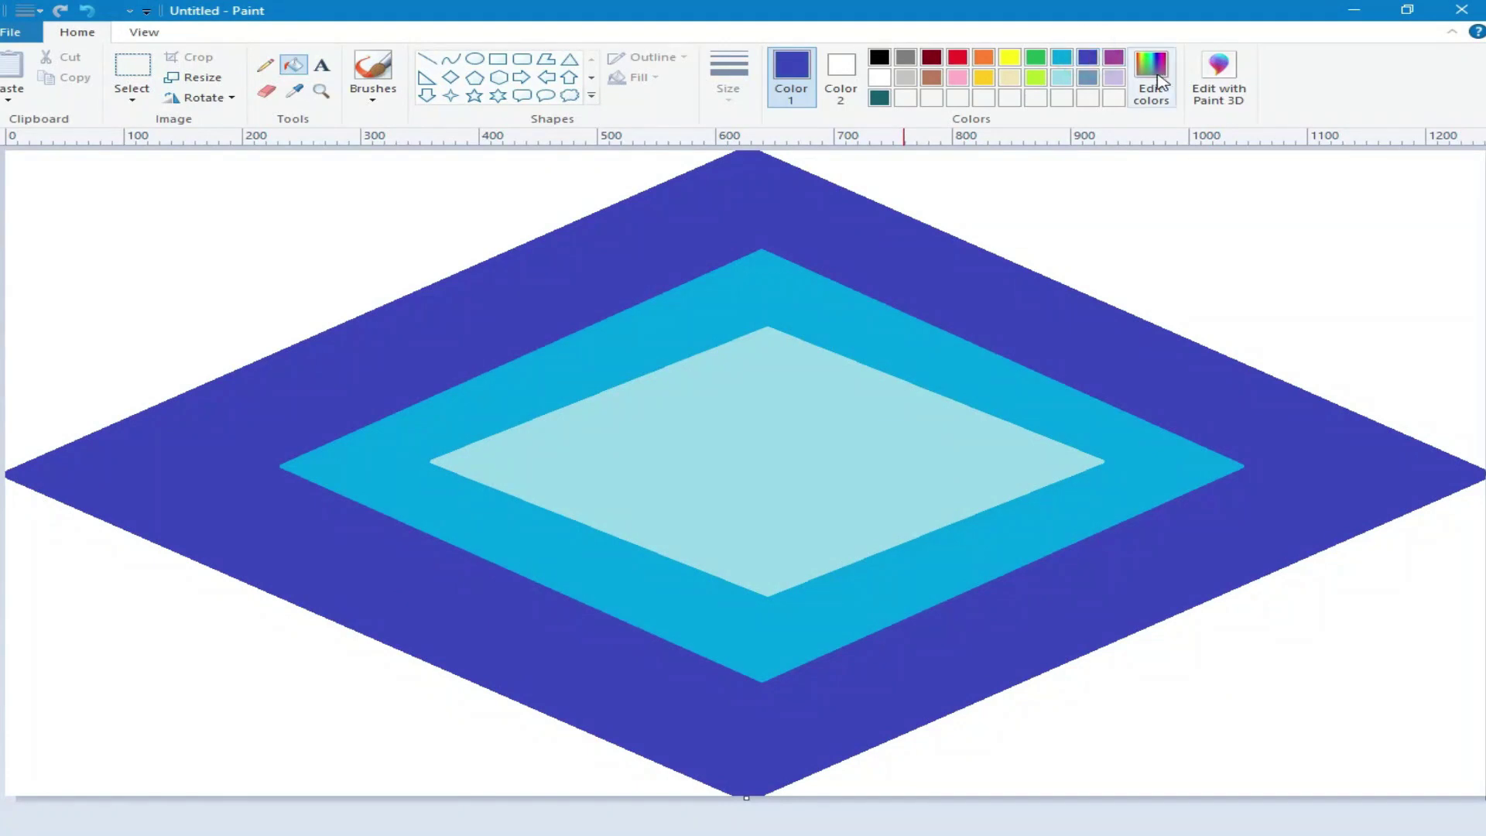
click(1161, 80)
click(978, 483)
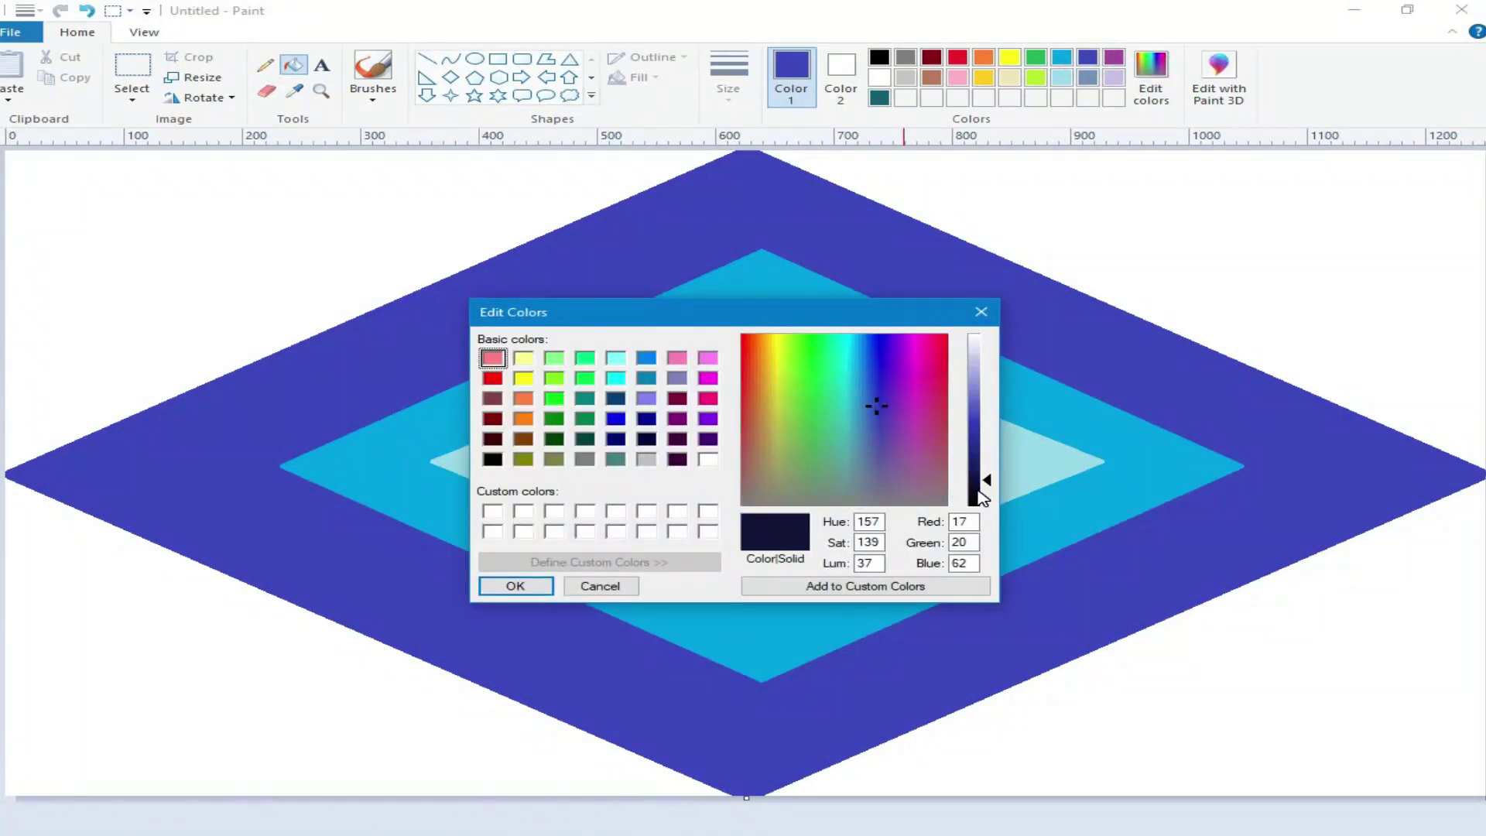
click(552, 584)
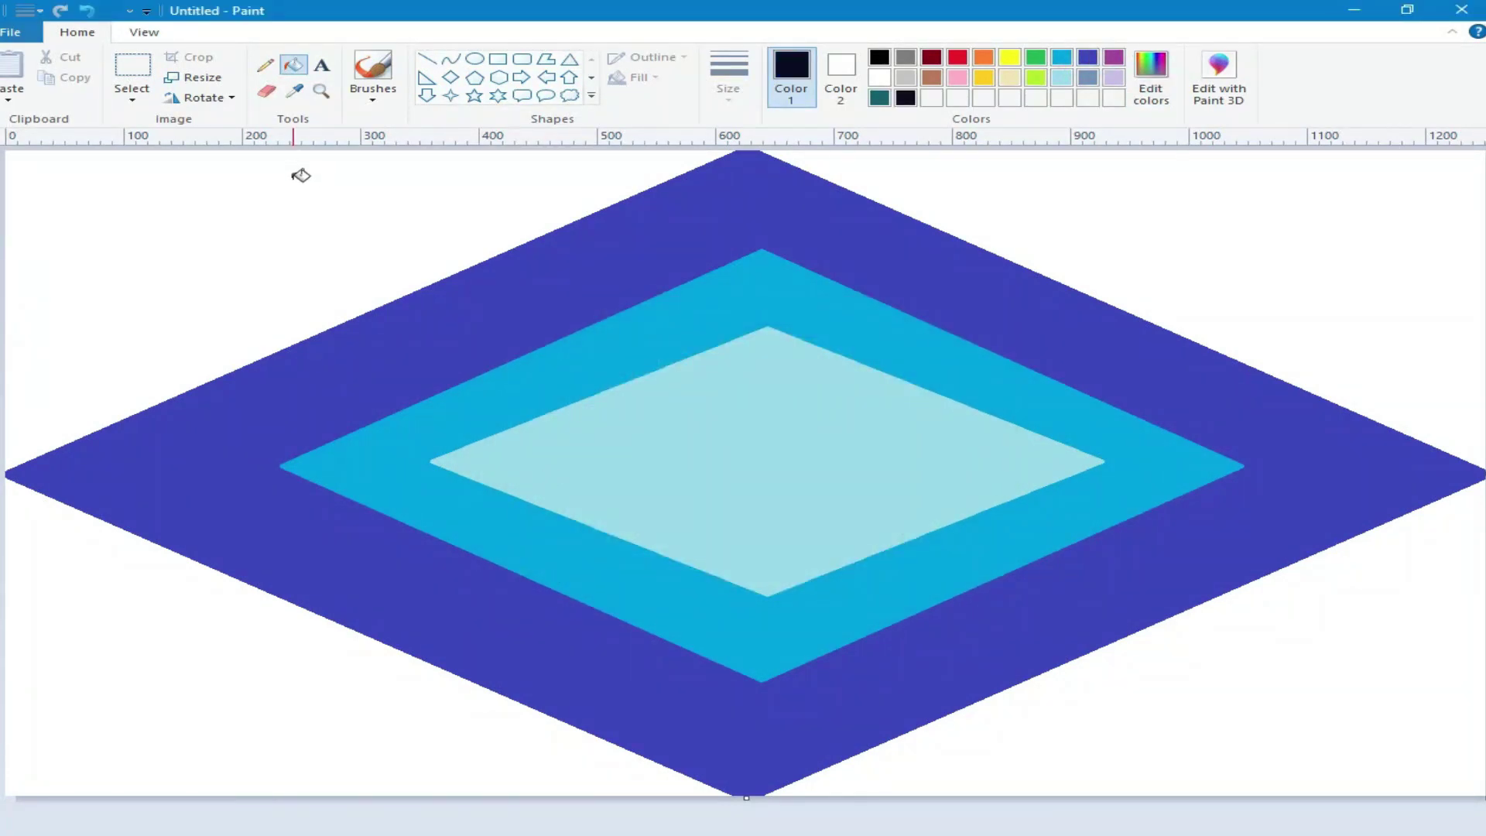
click(302, 176)
click(1110, 194)
click(292, 650)
click(1230, 702)
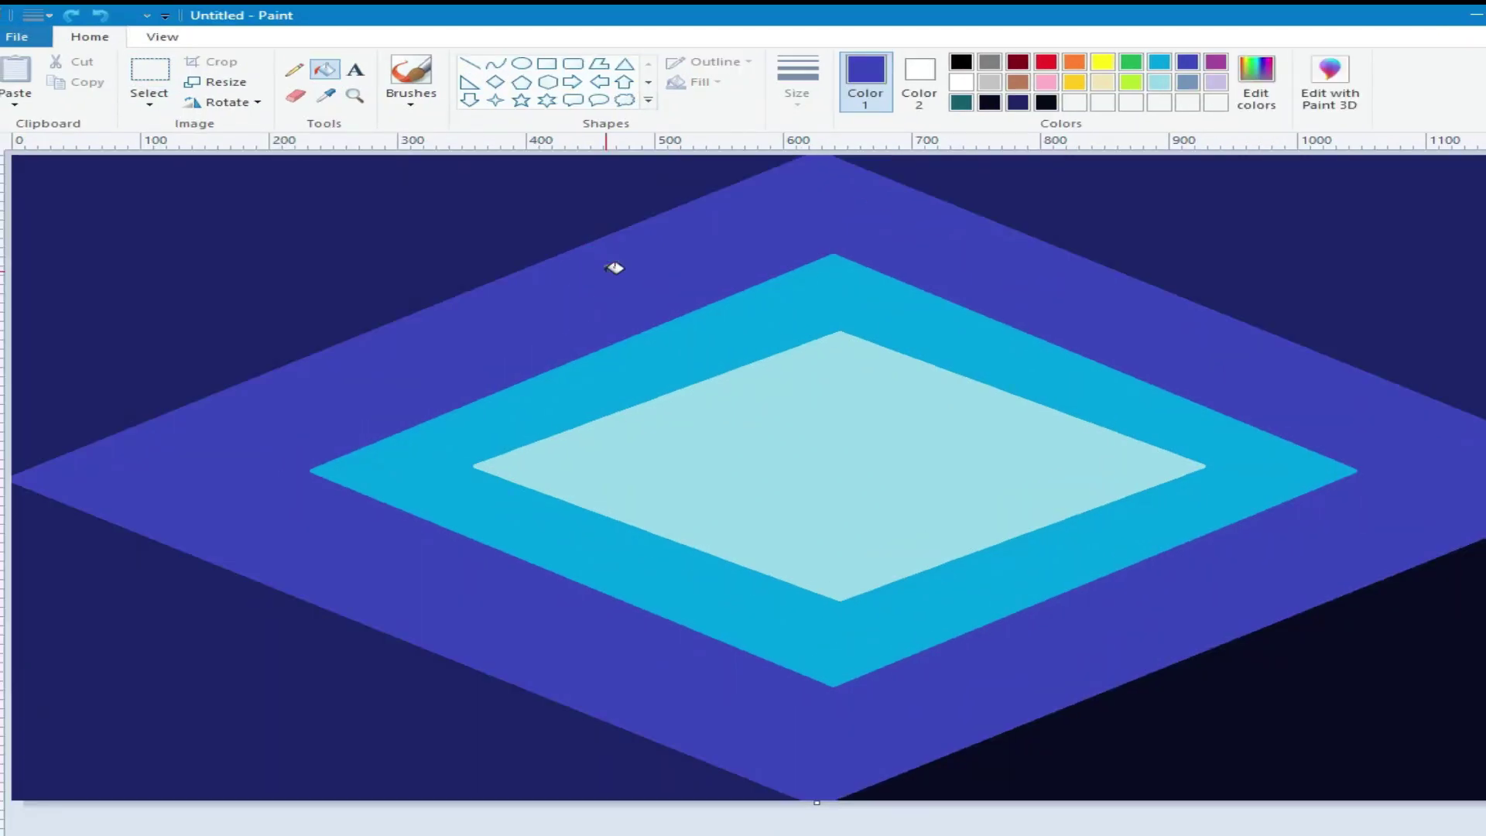
- Pick the turquoise from the middle diamond, darken it to luminosity 100, and fill the outer indigo diamond with it
click(325, 95)
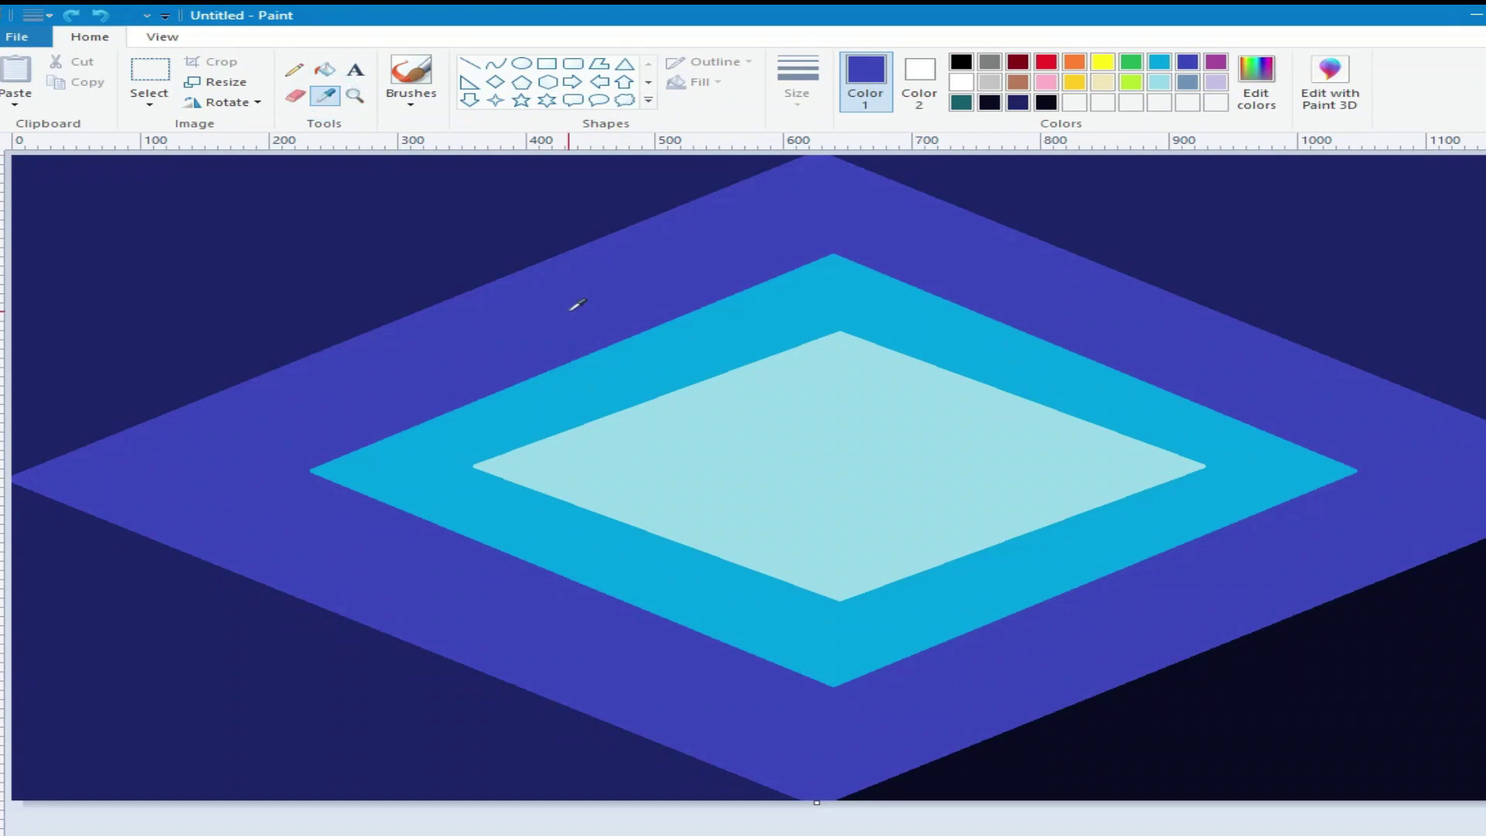
click(624, 371)
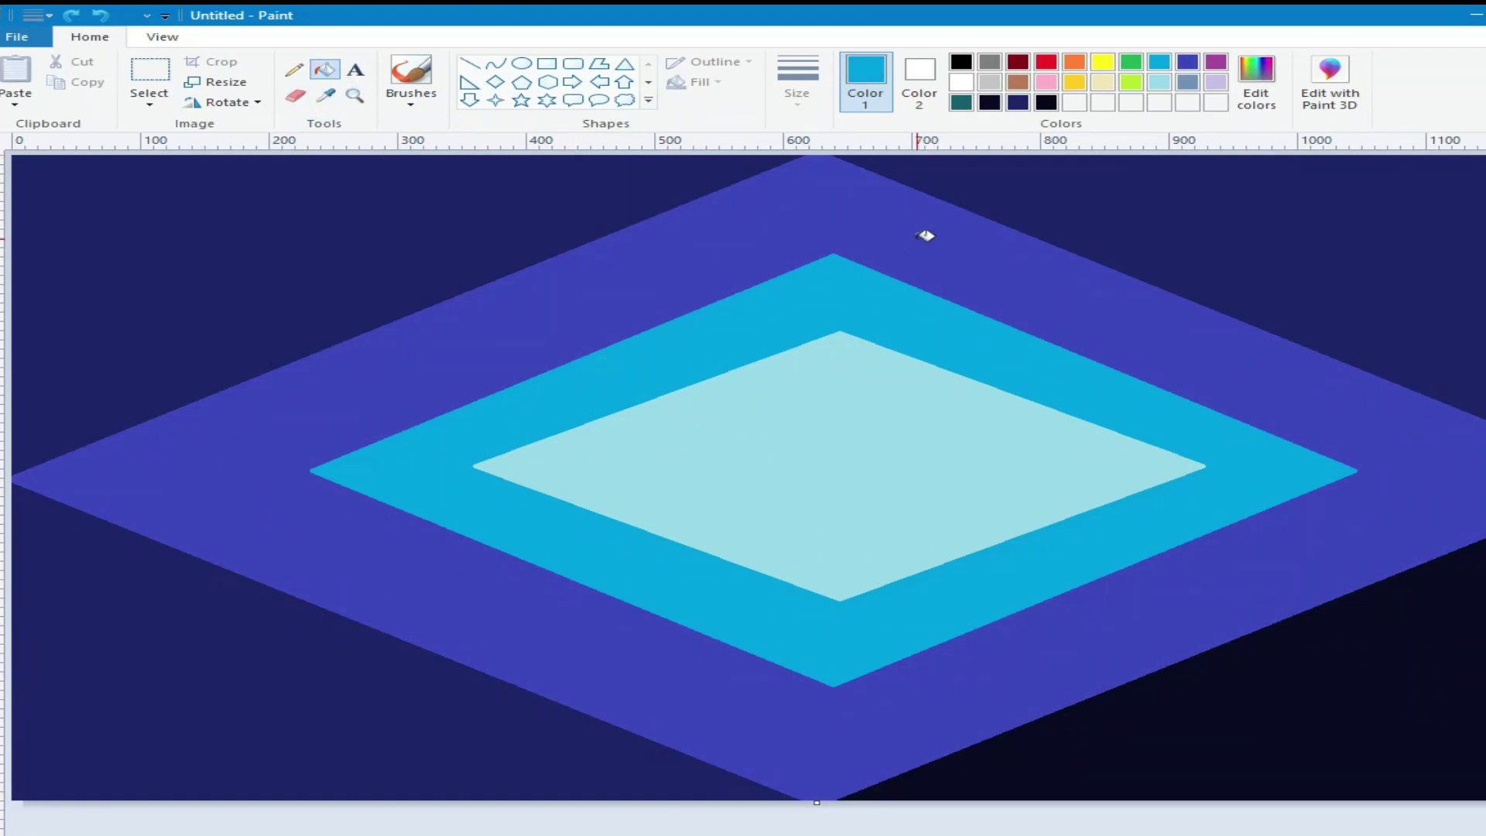
click(1256, 81)
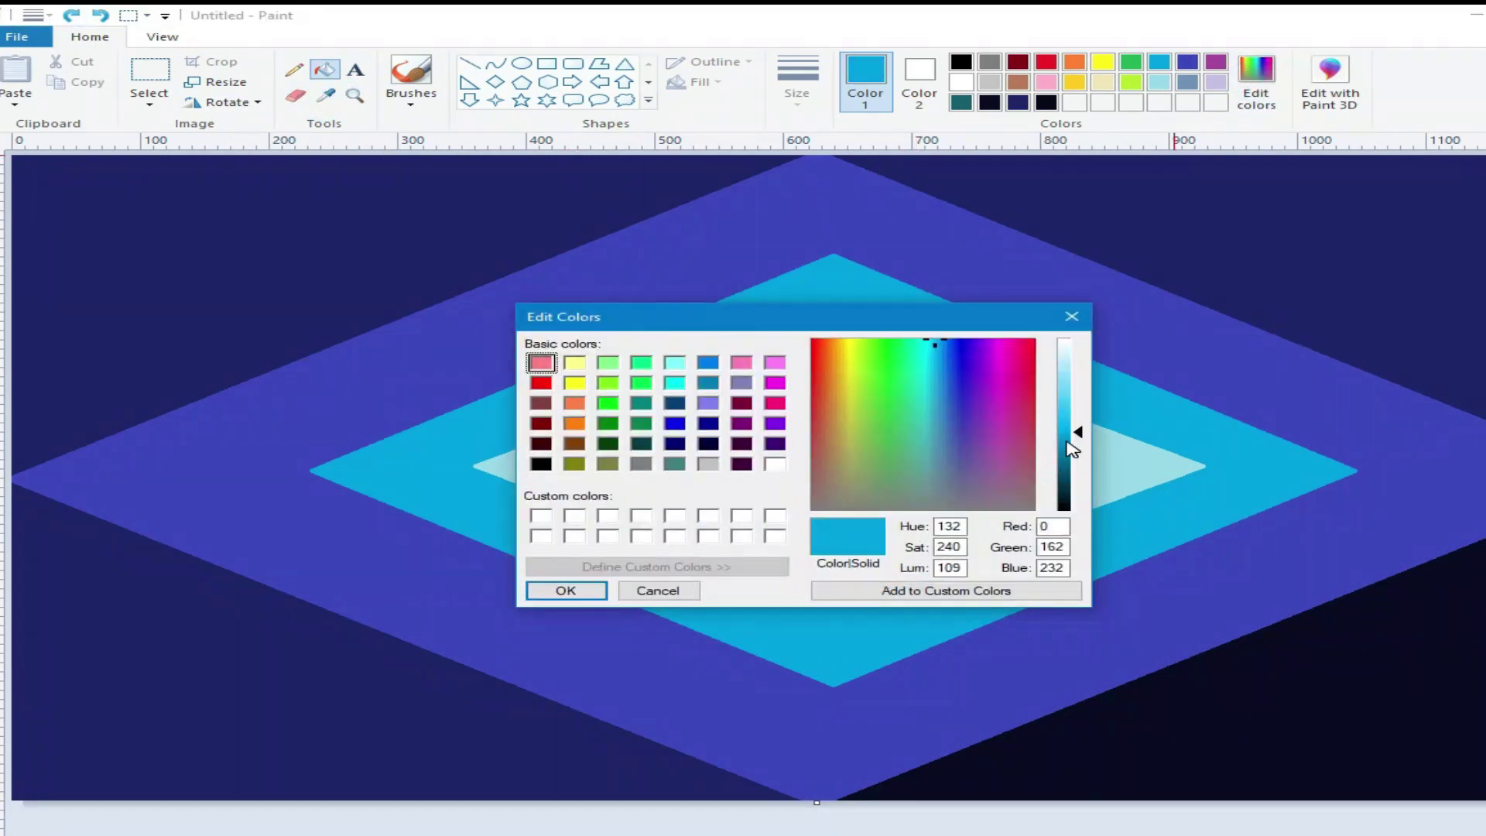
click(1072, 447)
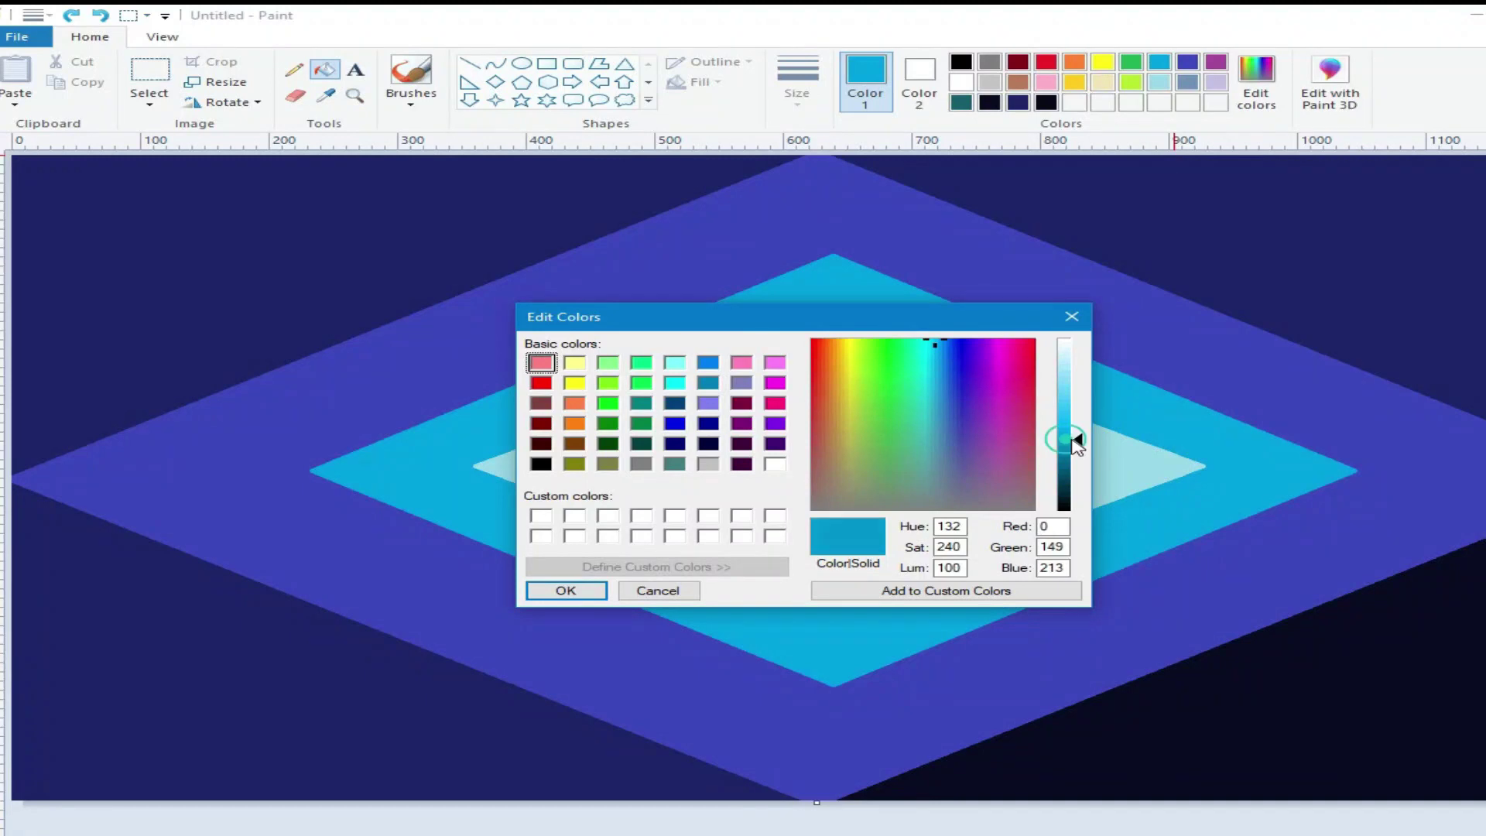
click(566, 591)
click(644, 261)
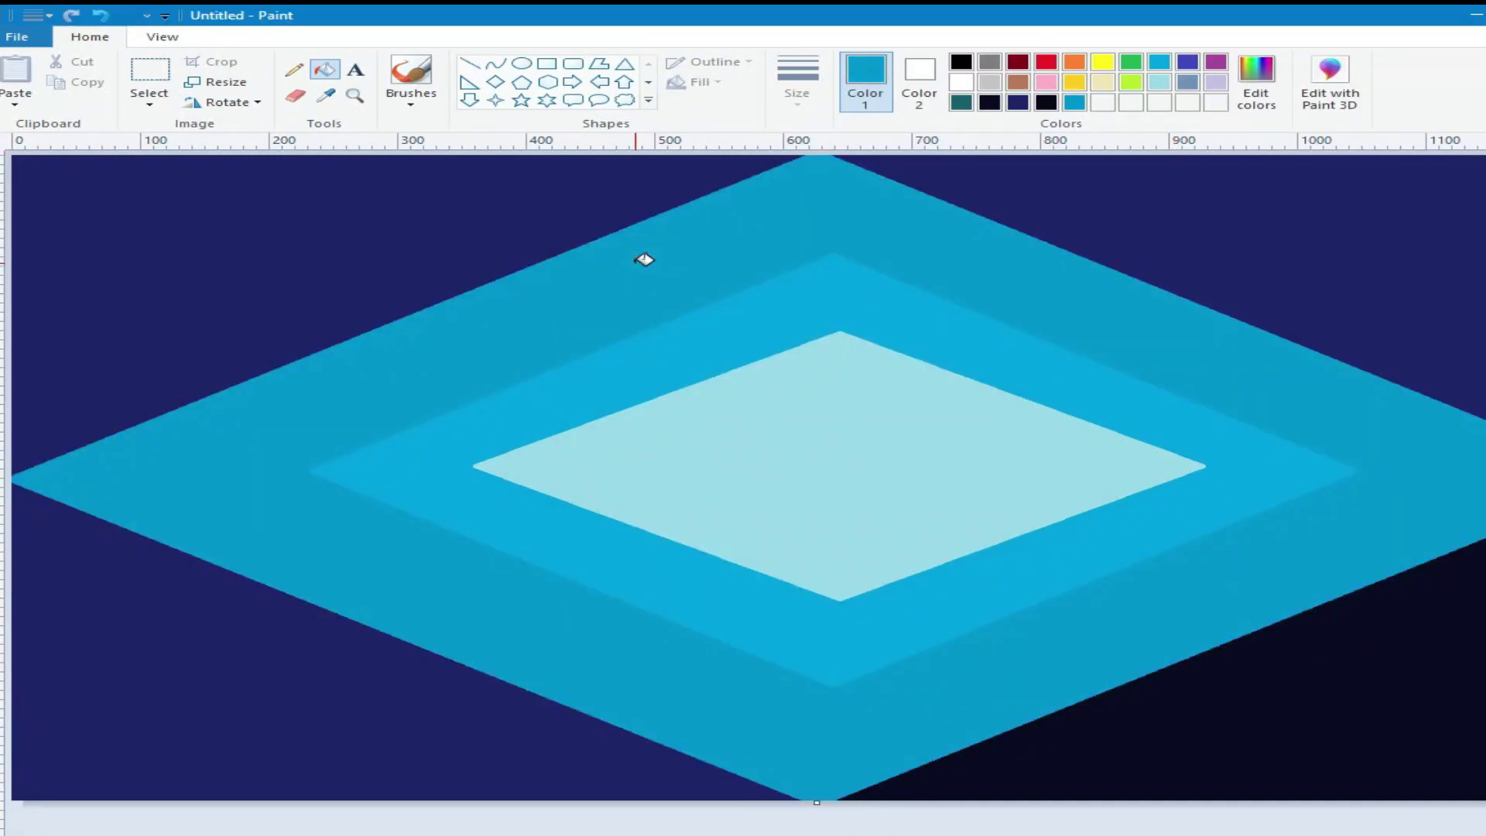
- Darken the turquoise to luminosity 61 and draw a line across the upper-left corner area, parallel to the diamond's edge
click(1255, 81)
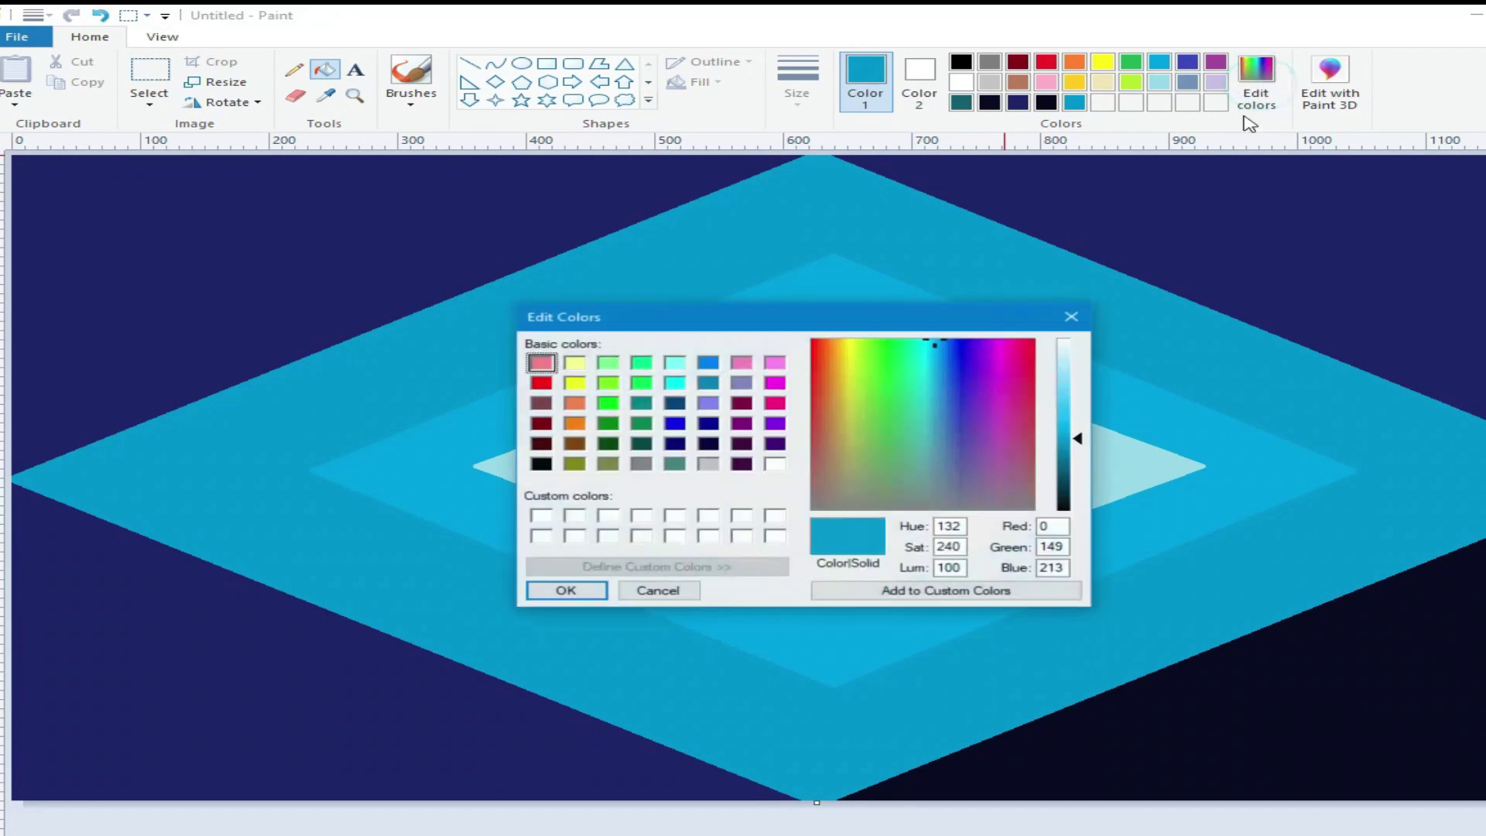
click(1067, 468)
click(565, 591)
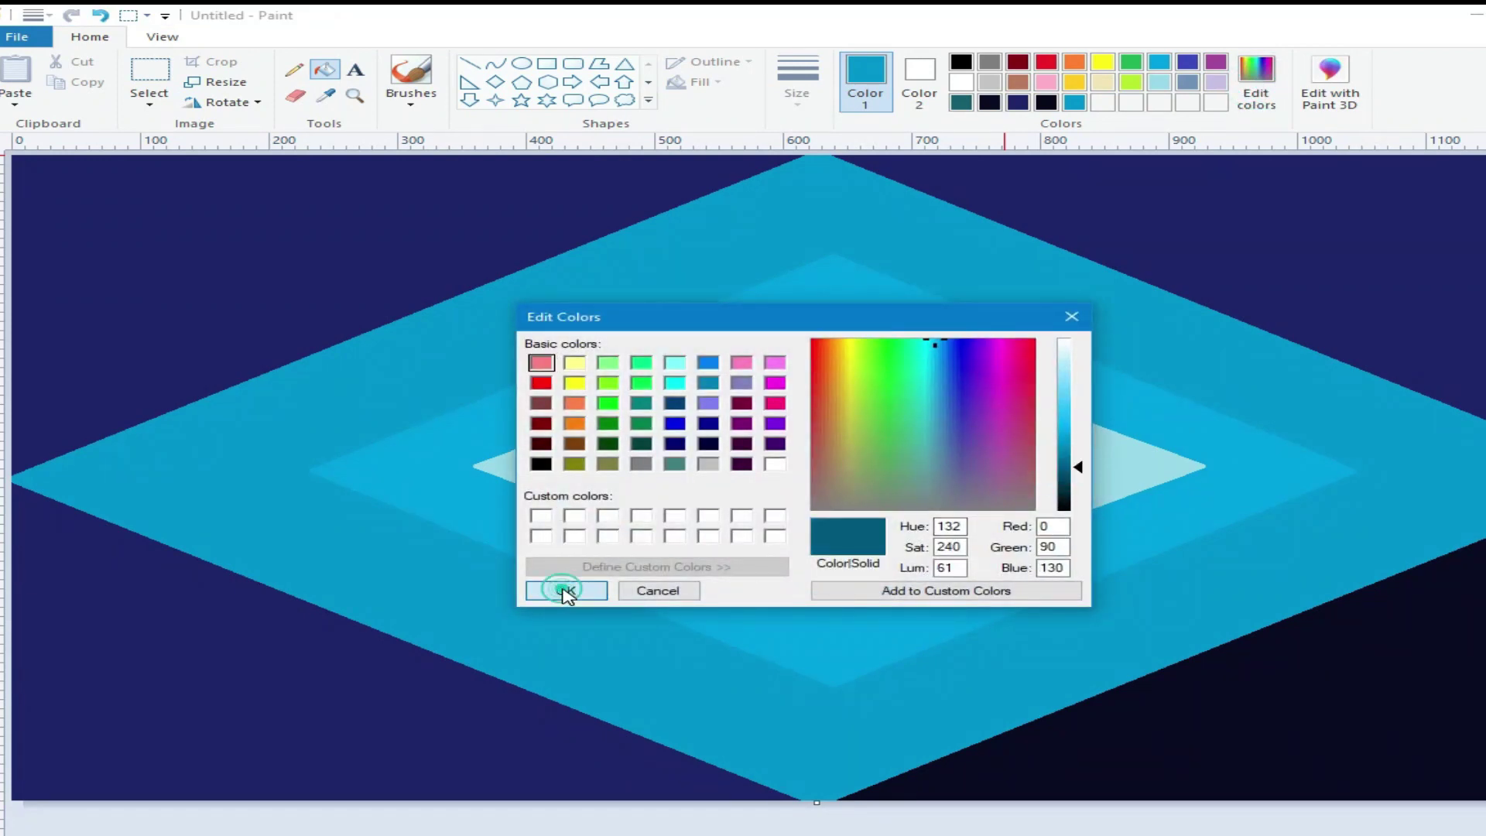
click(478, 68)
drag(468, 162, 11, 335)
drag(482, 162, 538, 151)
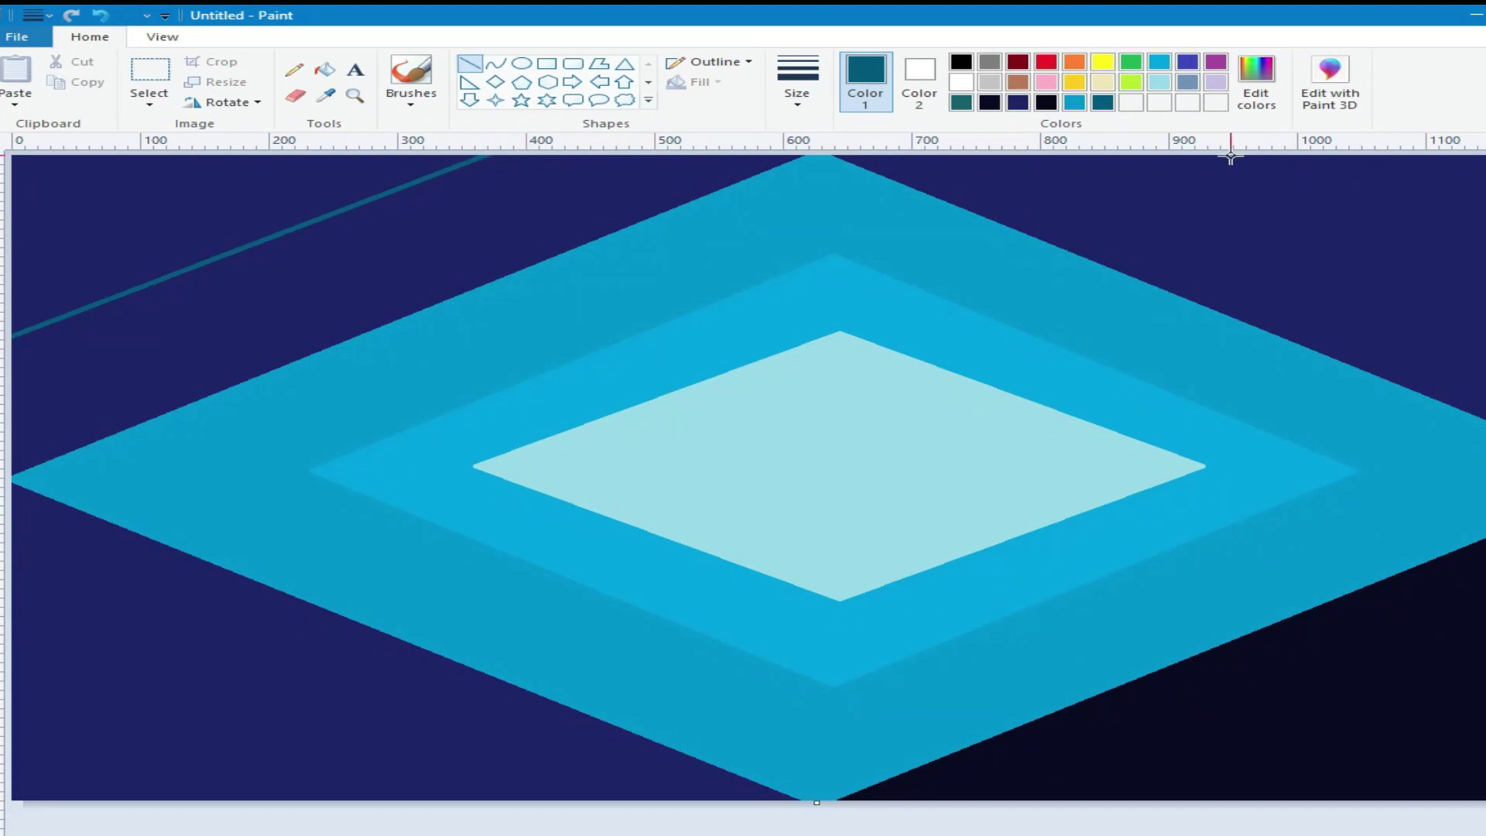
- Draw matching diagonal lines across the other three corner areas, parallel to the outer diamond's edges
drag(1231, 155, 1484, 284)
drag(1234, 155, 1181, 142)
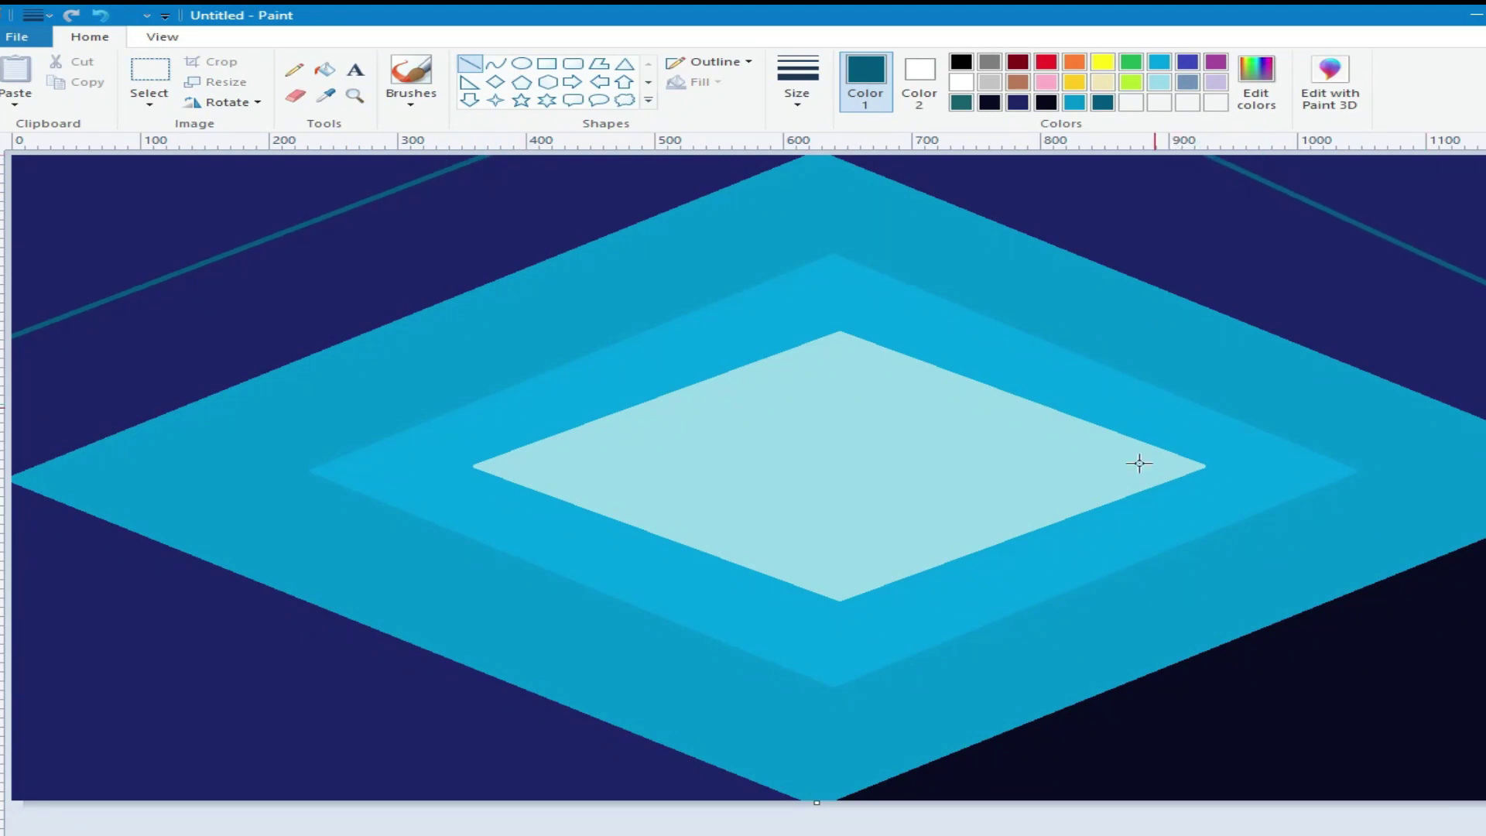
drag(15, 676, 410, 817)
drag(23, 678, 14, 635)
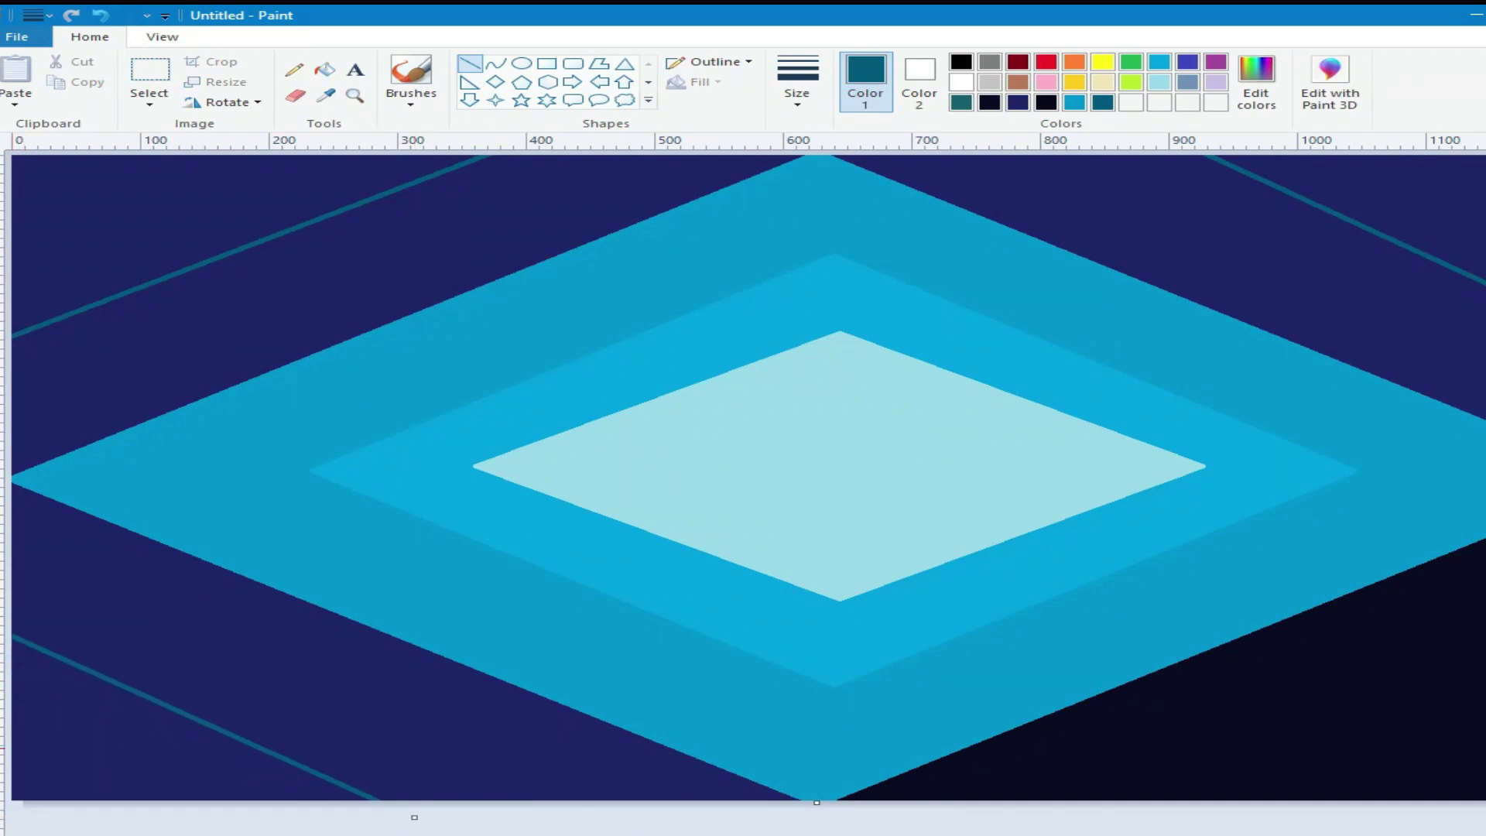
drag(1485, 671, 1148, 820)
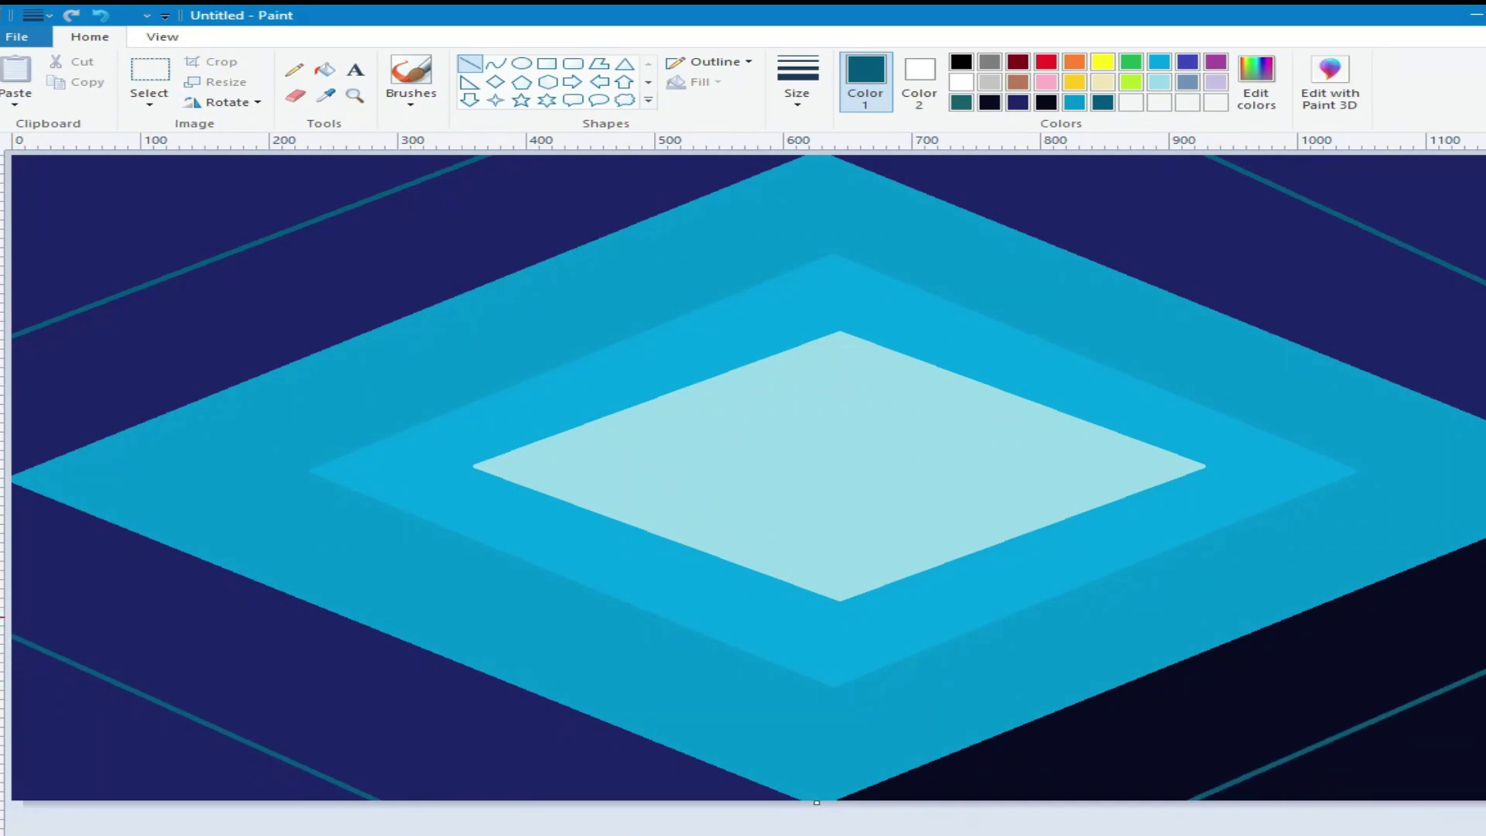
- Try filling the upper-left band beside the outer diamond with a very dark teal
click(1270, 92)
click(1071, 491)
click(566, 591)
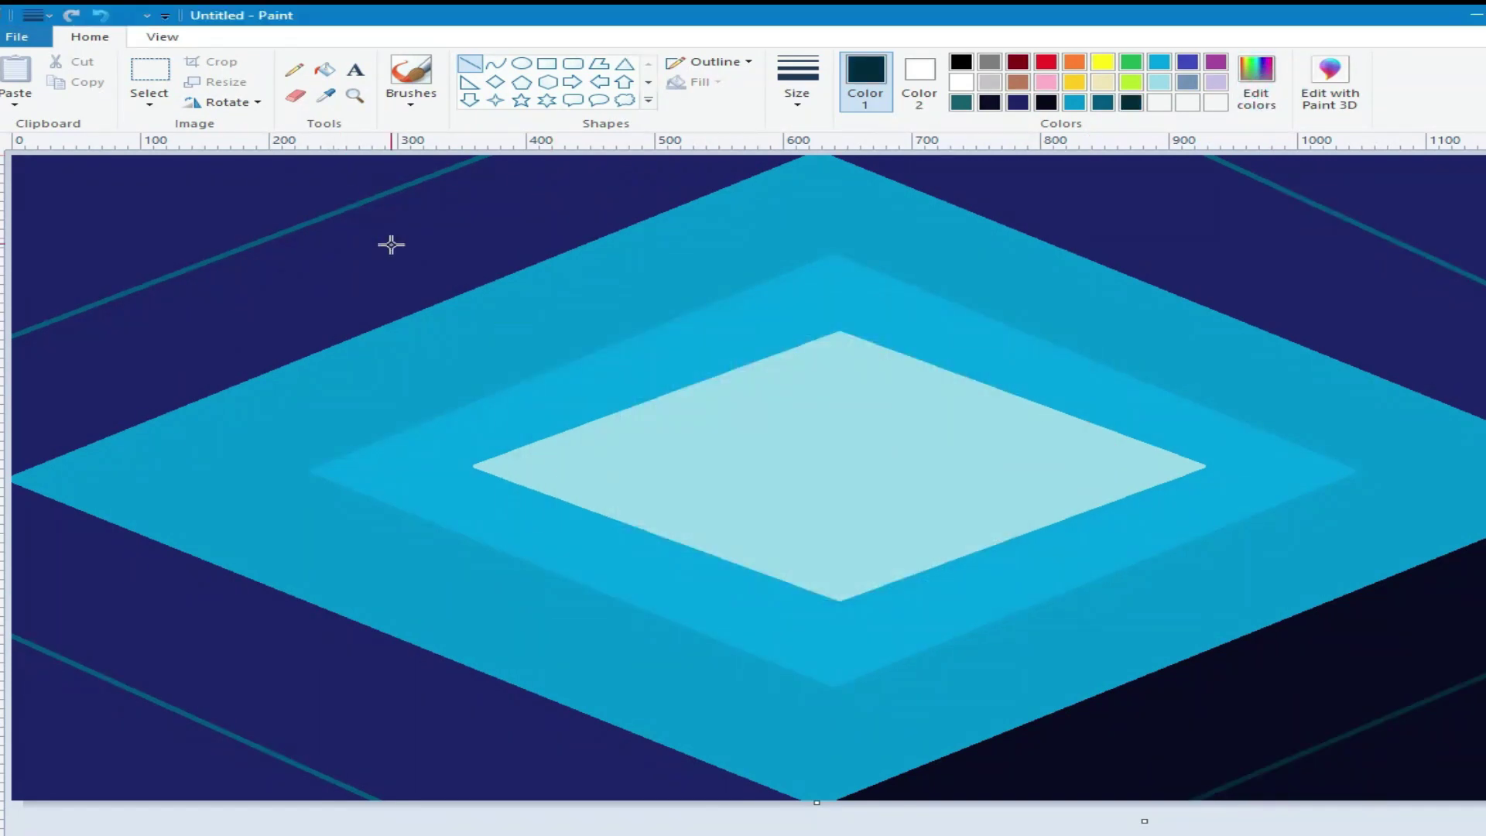
click(329, 71)
click(395, 253)
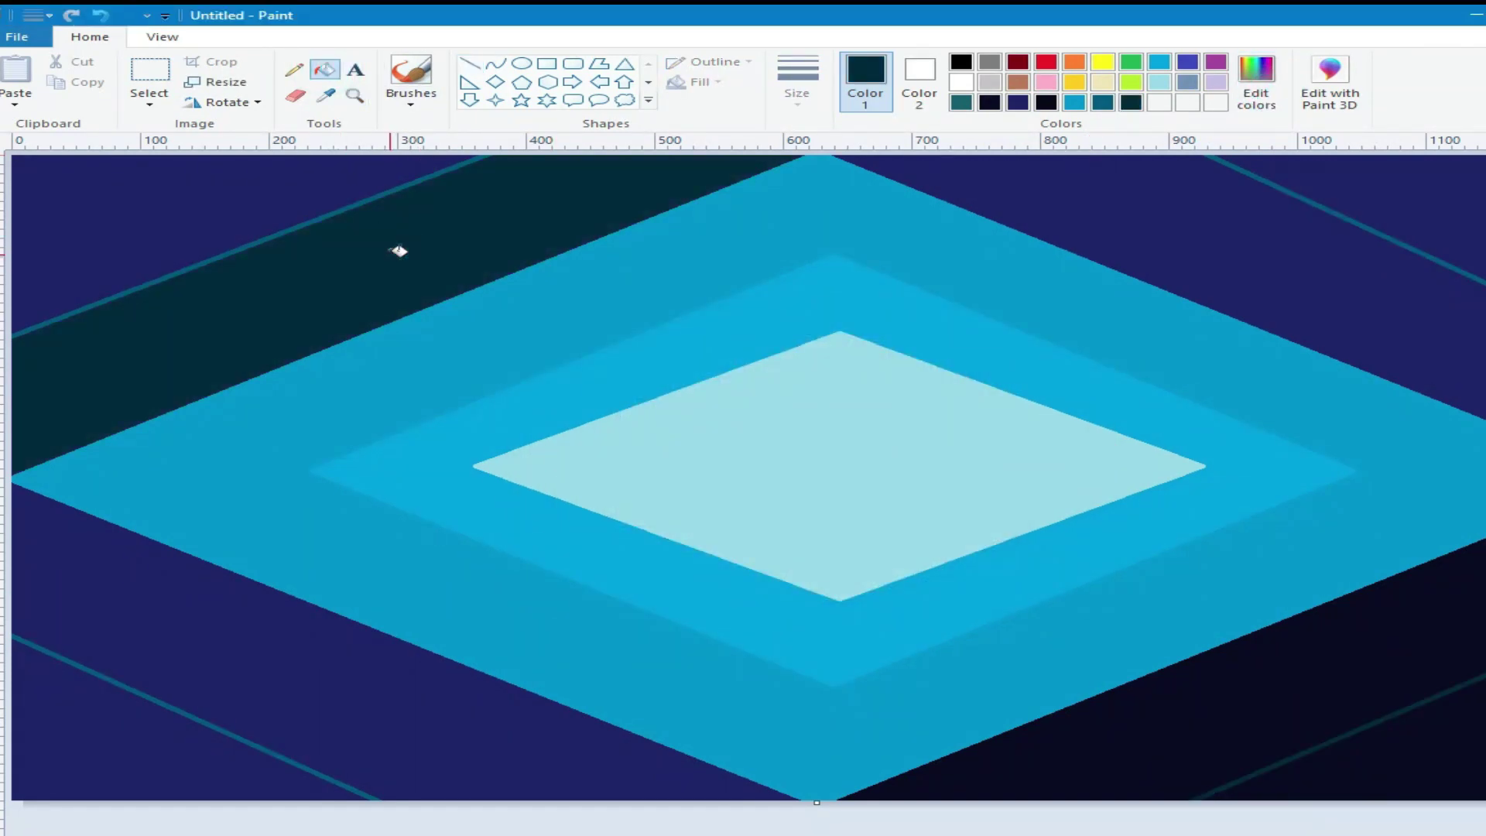
- Fill the four bands between the diagonal lines and the outer diamond with indigo
click(1188, 63)
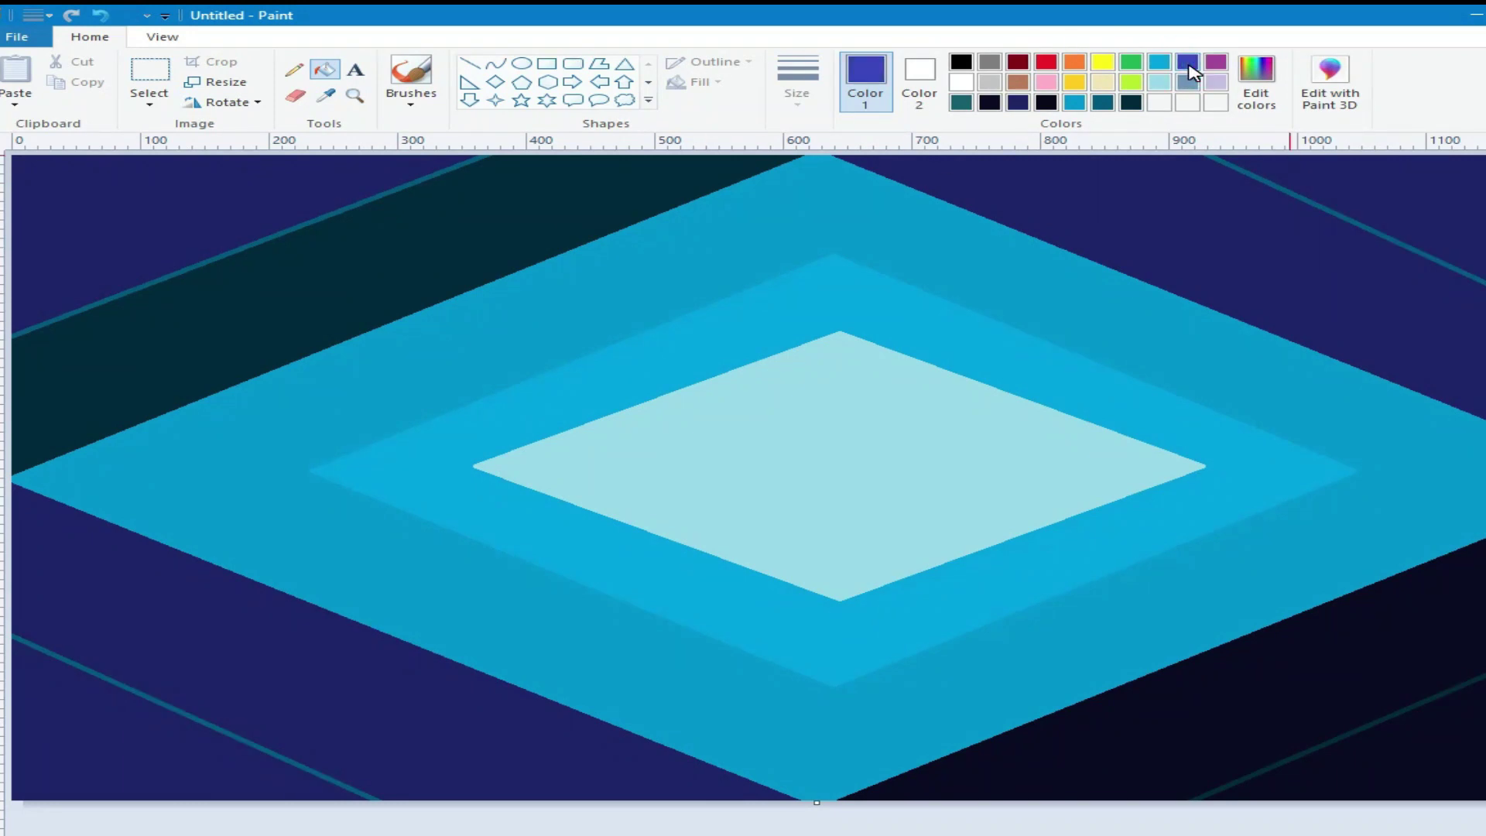
click(414, 221)
click(1199, 216)
click(1316, 704)
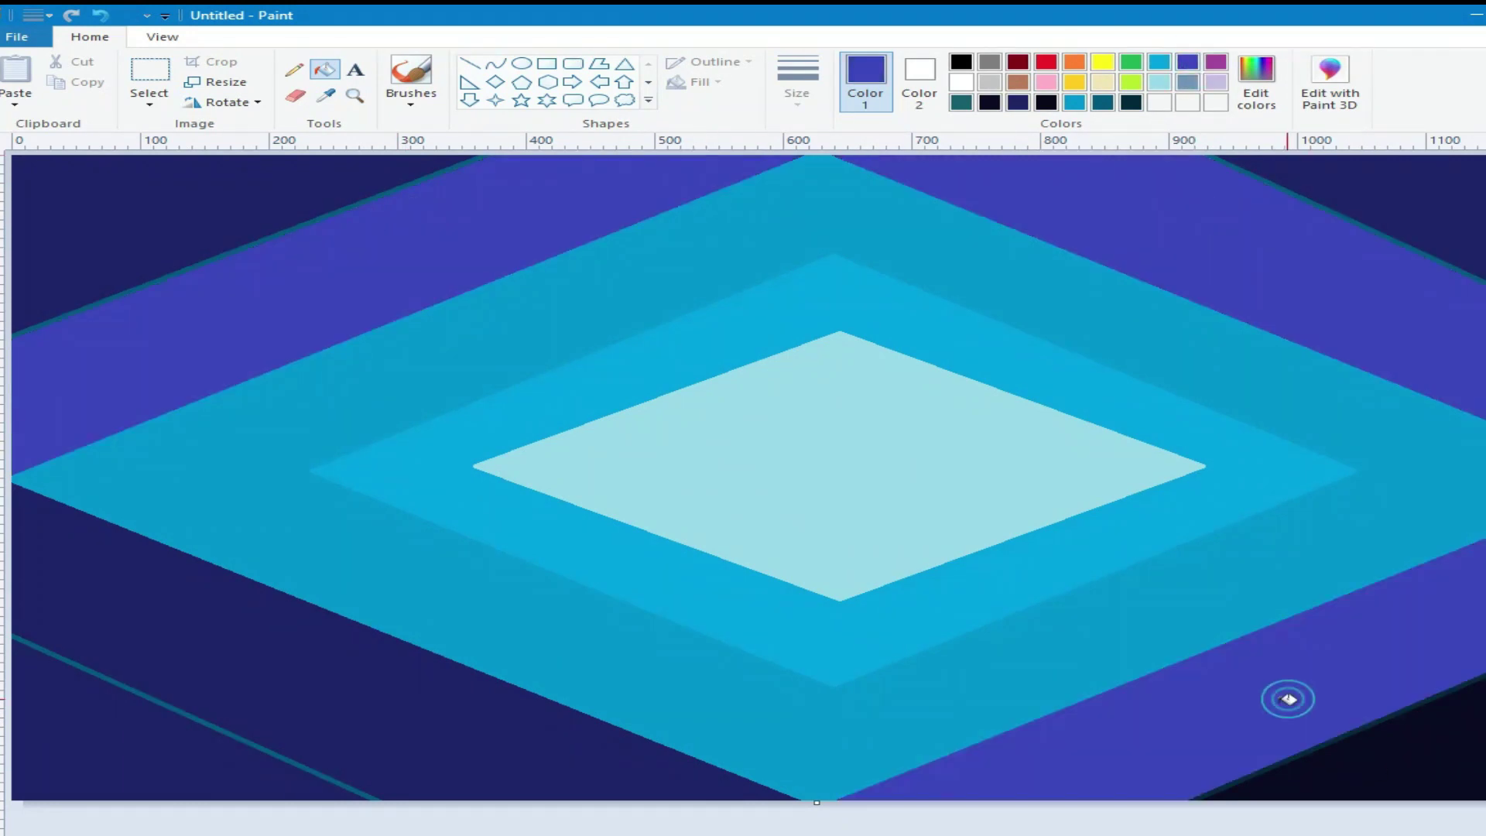
click(403, 716)
- Darken the indigo to near black and fill the four outermost corner triangles with it
click(1255, 81)
click(1068, 511)
click(565, 591)
click(142, 193)
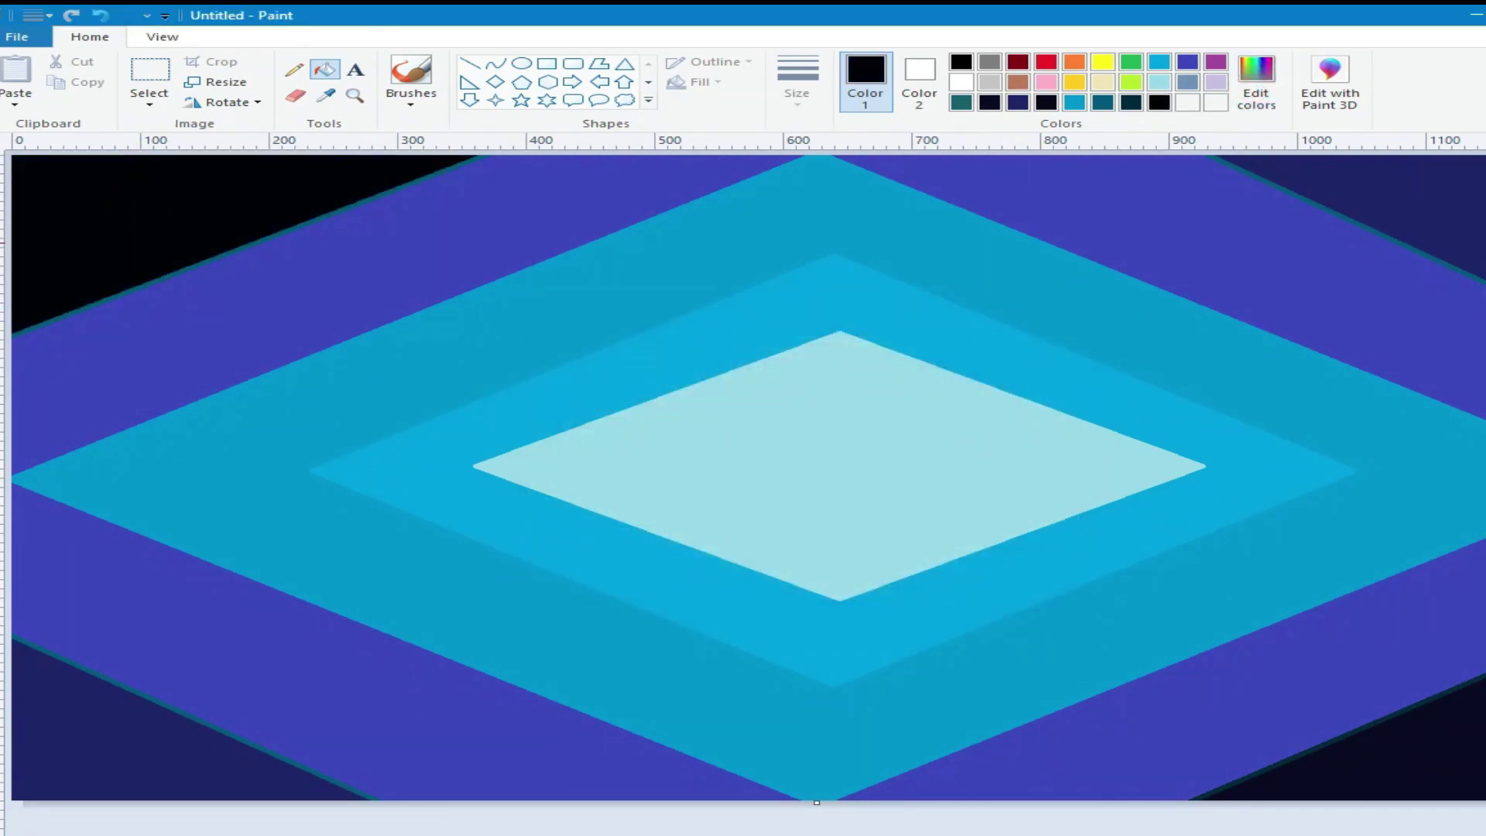
click(1355, 193)
click(1316, 759)
click(96, 739)
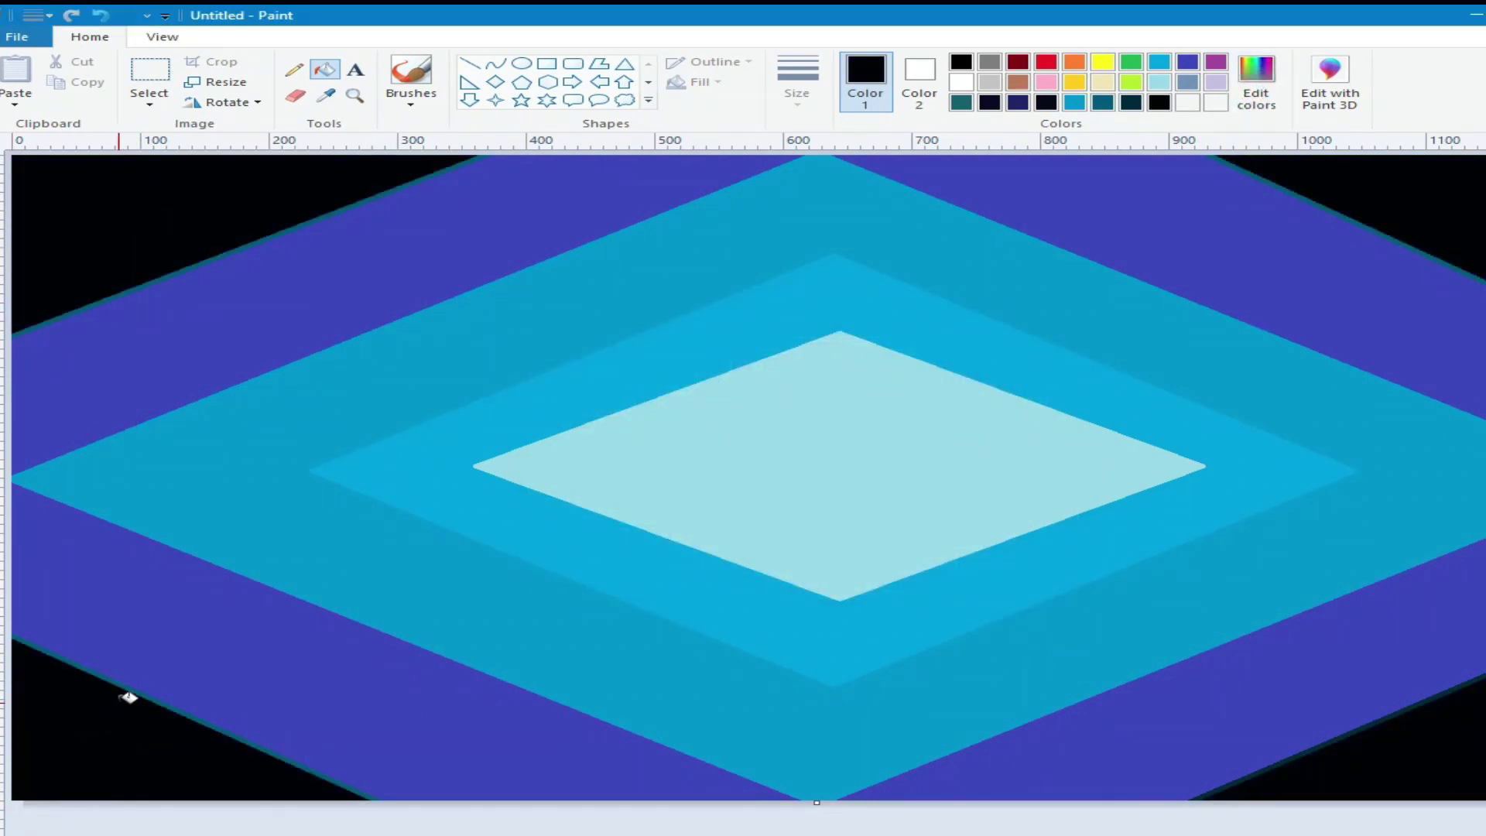
click(124, 693)
- Resize the image by pixels to a horizontal size of 1 without maintaining the aspect ratio
click(217, 82)
click(73, 252)
click(267, 150)
drag(310, 179, 276, 180)
right_click(283, 186)
click(338, 217)
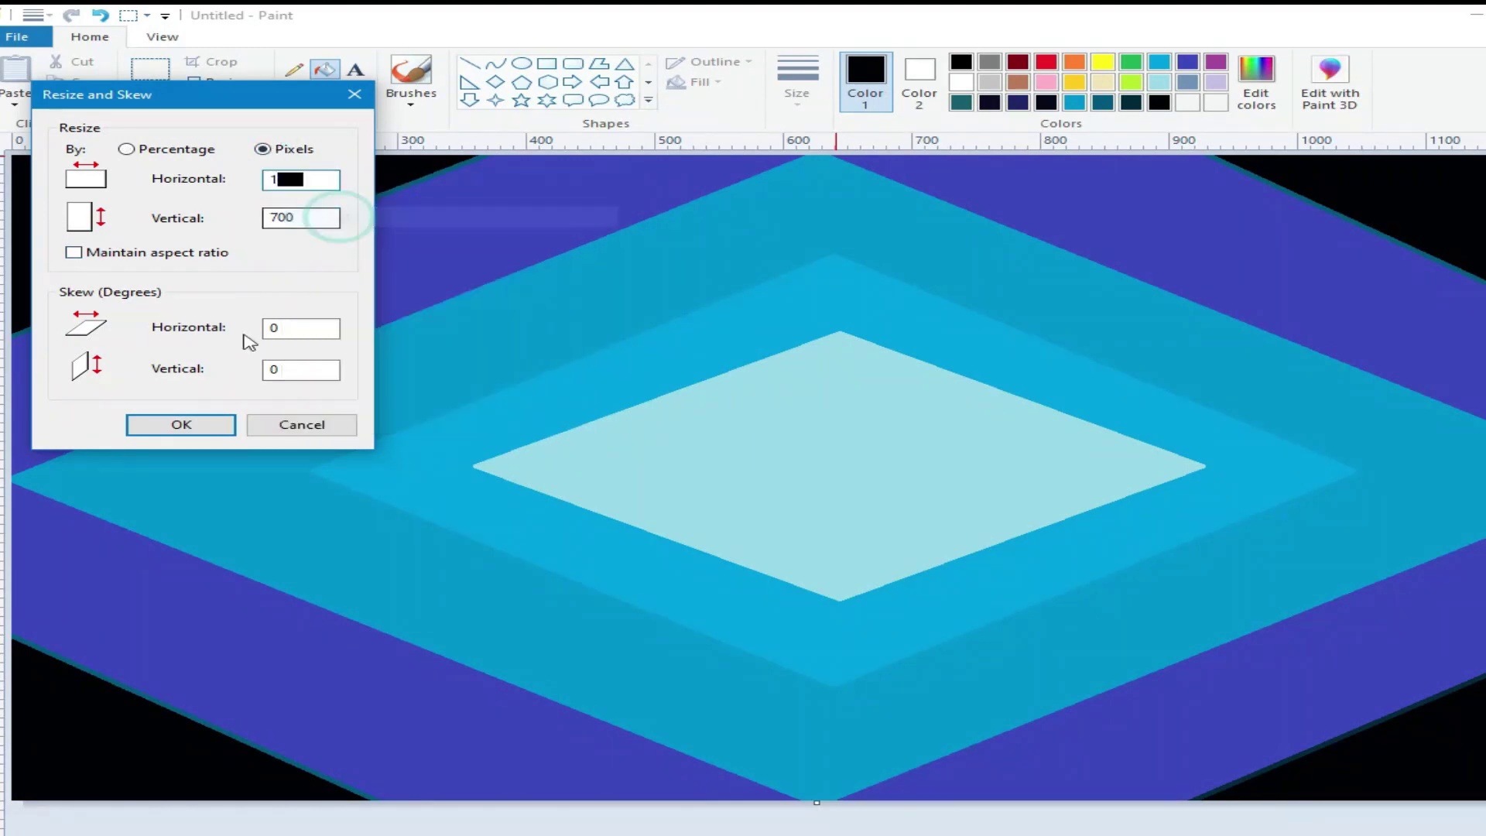
click(181, 424)
- Stretch the 1-pixel-wide image back to its full pixel width without maintaining the aspect ratio
click(217, 82)
click(73, 253)
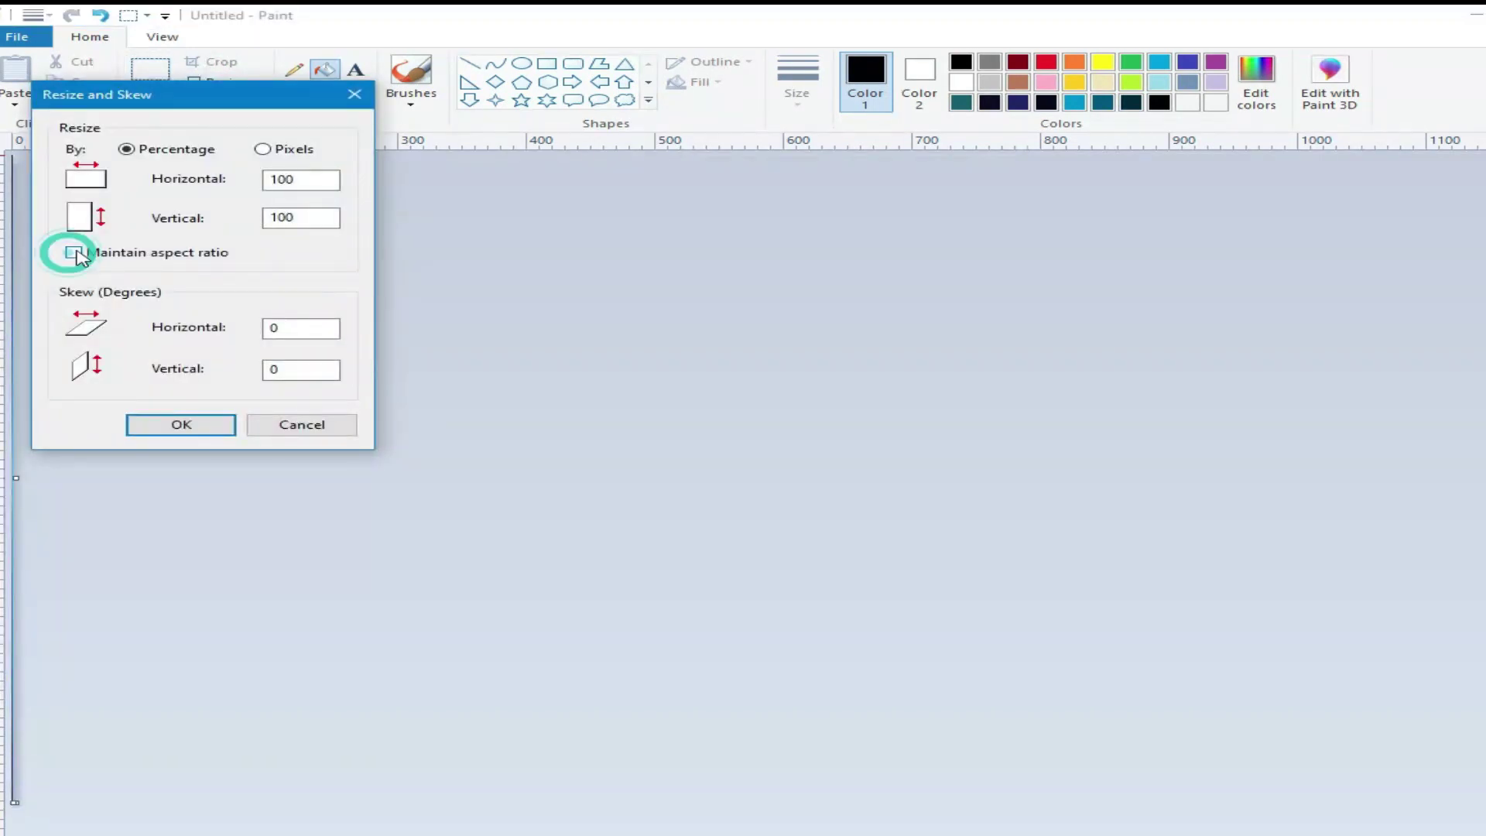
click(264, 149)
drag(306, 180, 286, 178)
right_click(280, 181)
click(333, 257)
click(216, 422)
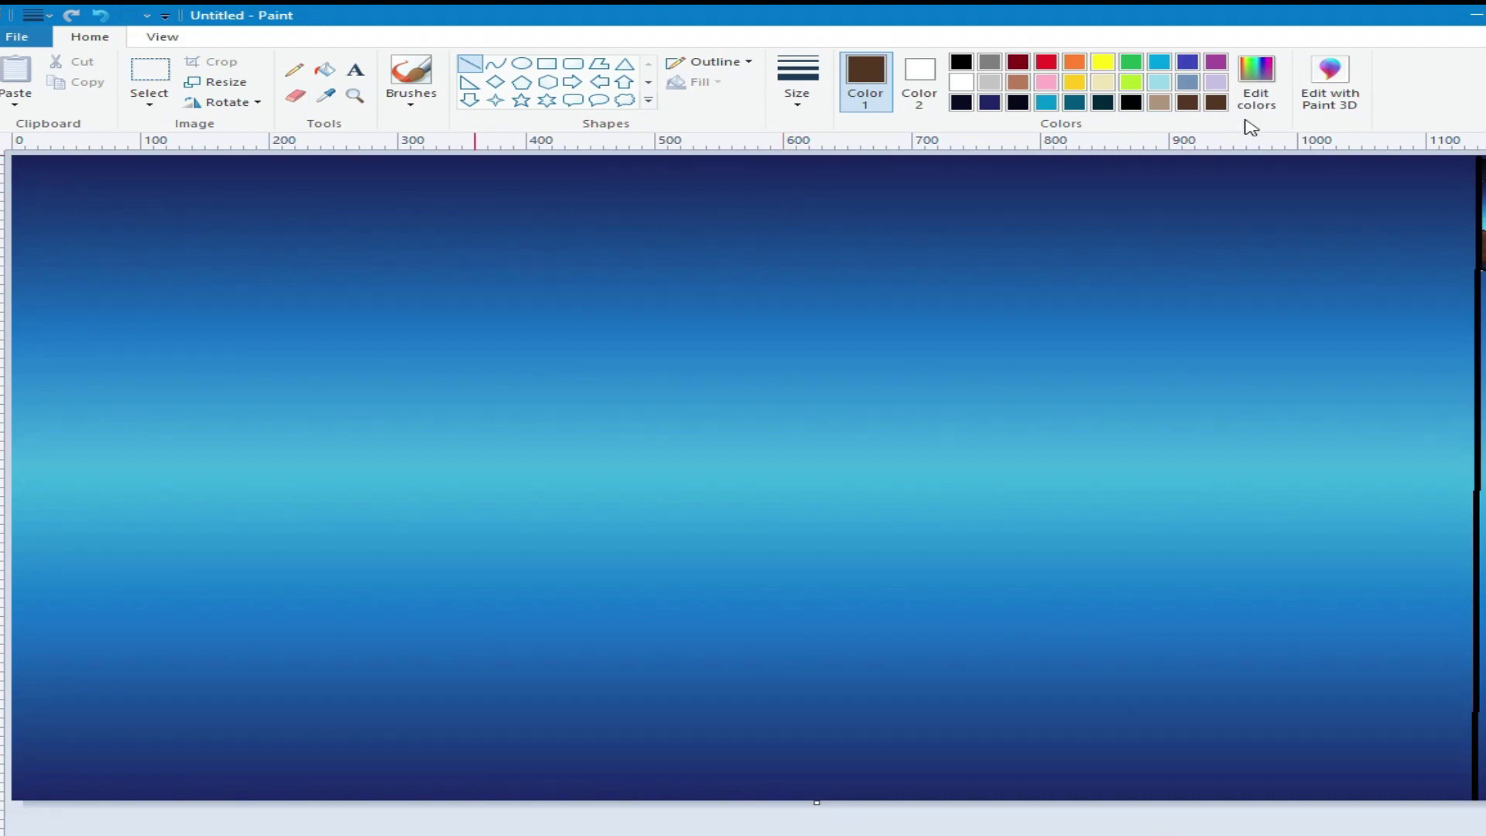
- Outline a hill sloping down from the canvas's right edge to the bottom edge in dark brown with the Crayon brush
click(1190, 103)
click(409, 100)
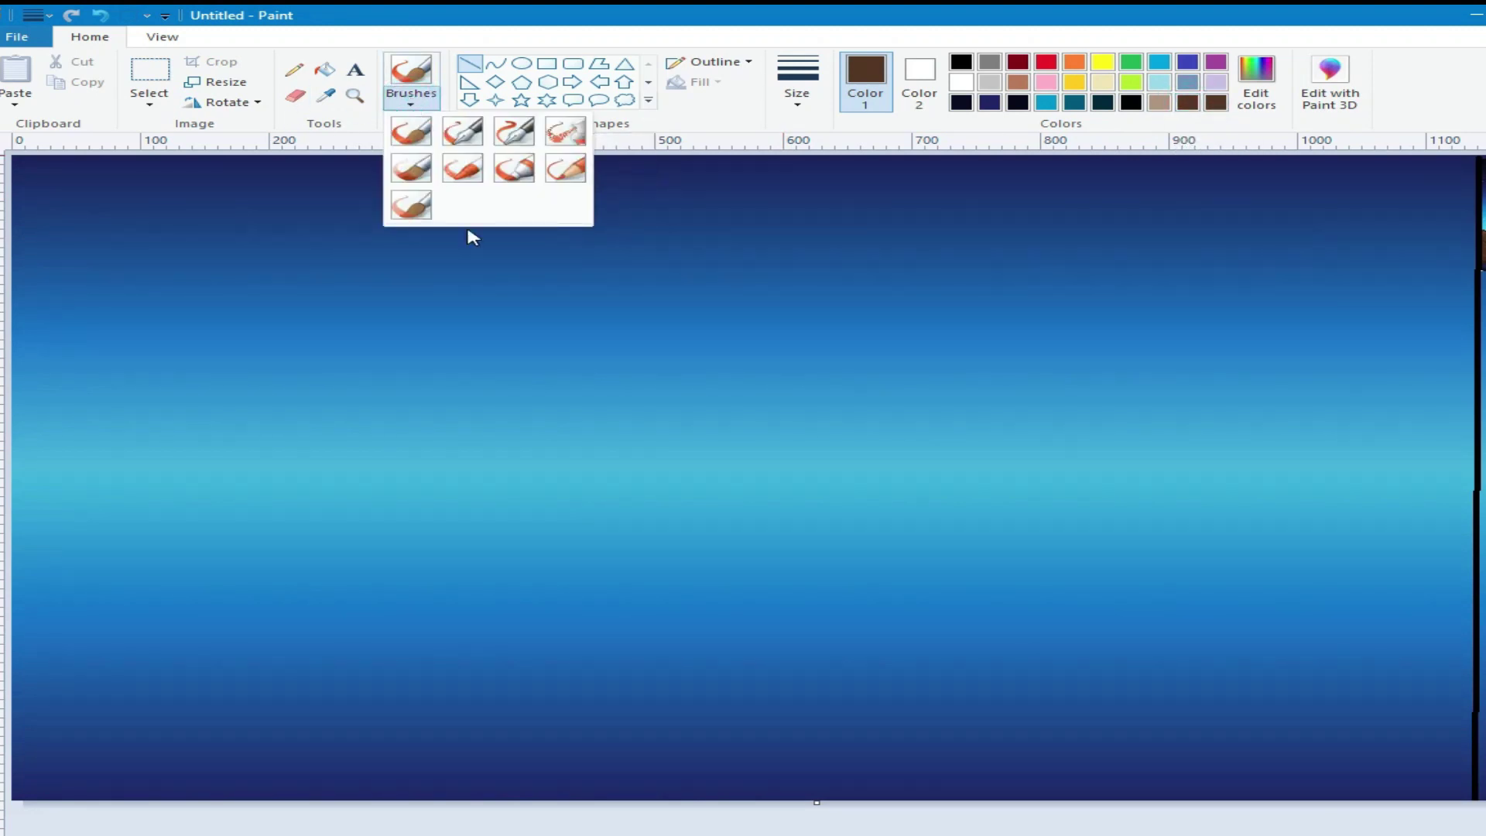
click(463, 171)
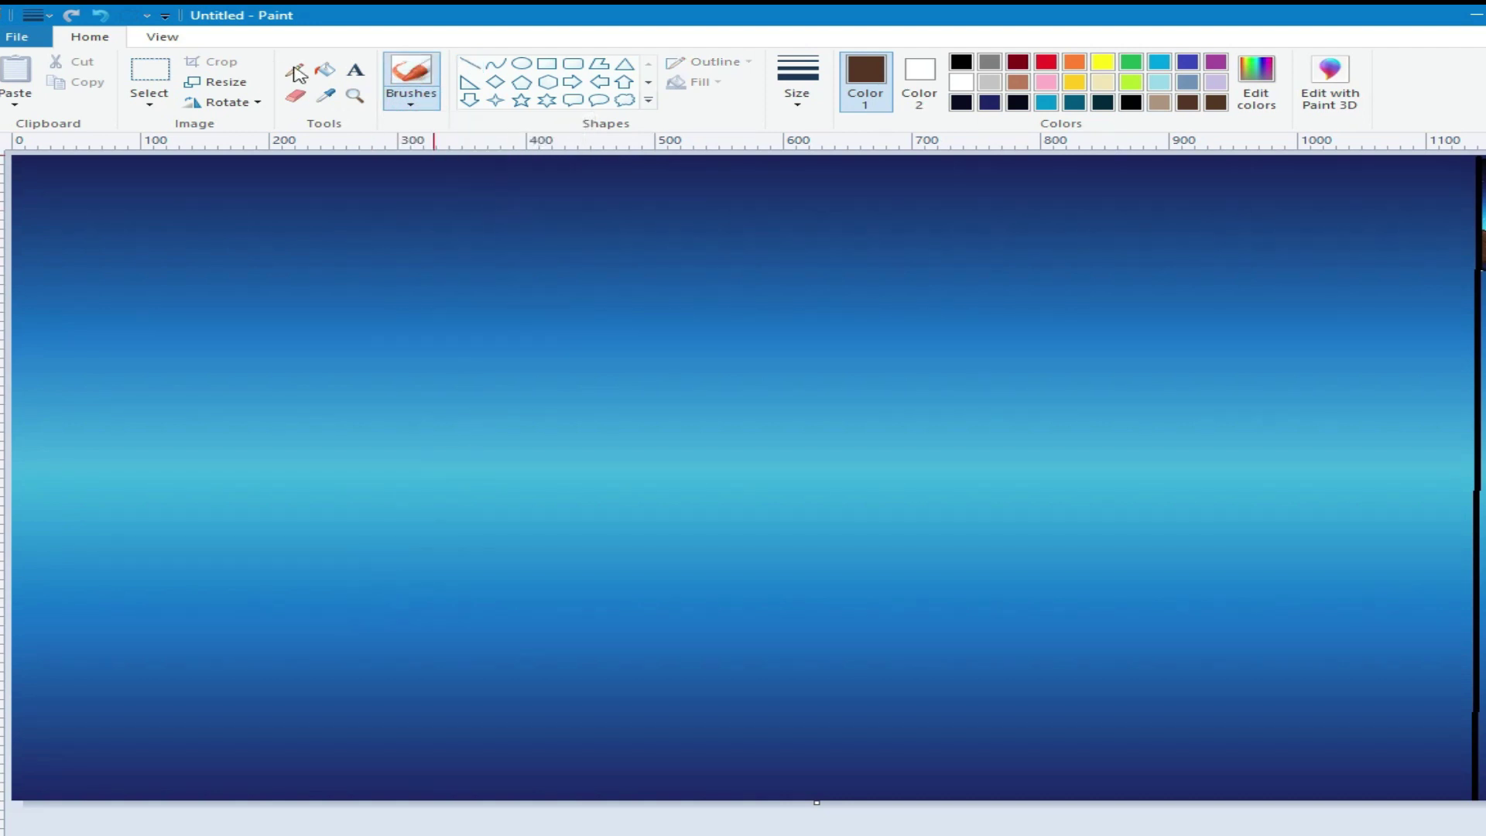
click(474, 67)
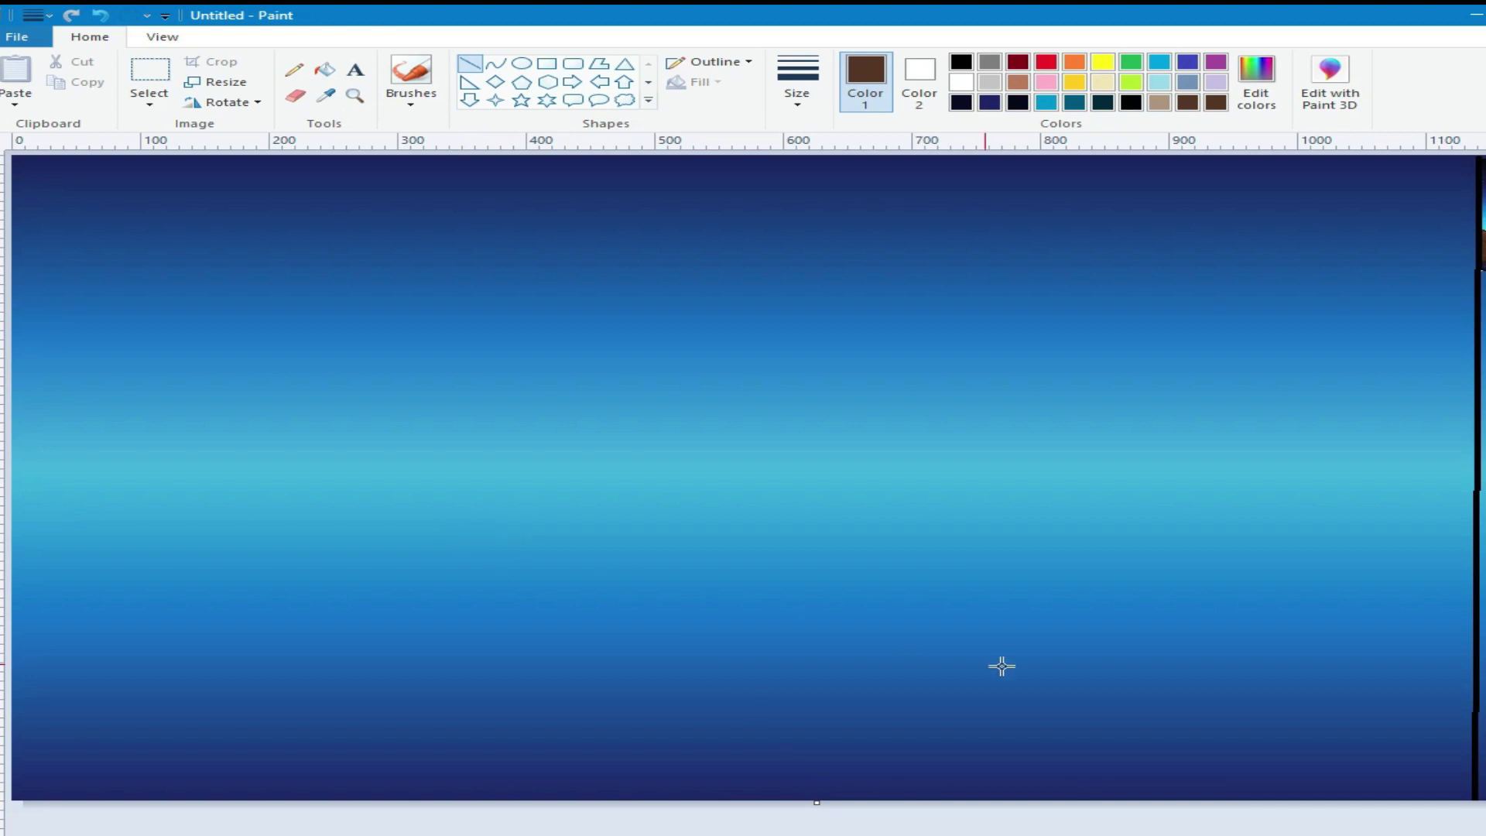
click(784, 107)
click(843, 247)
click(412, 97)
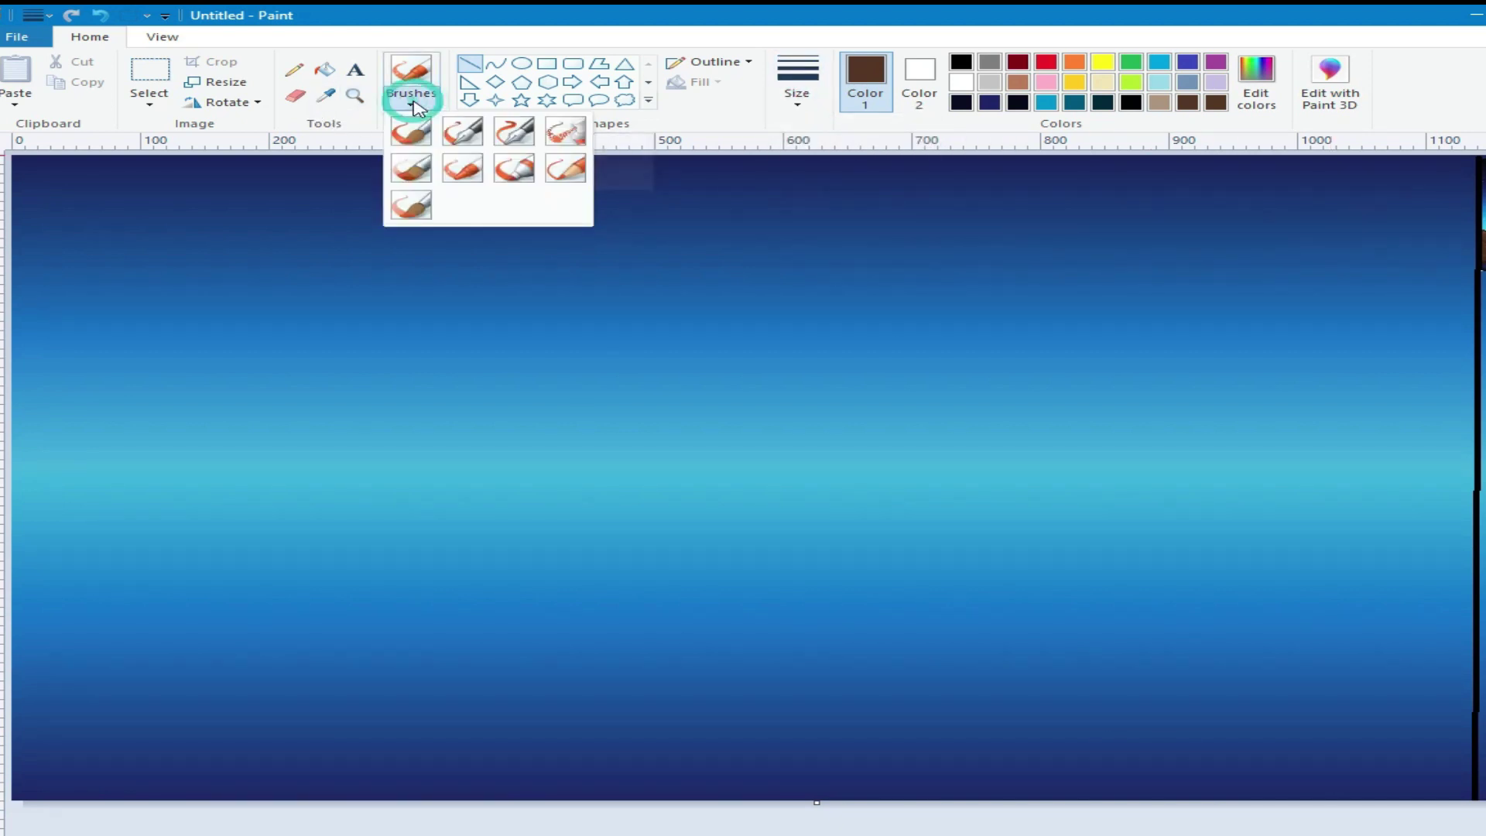
click(462, 162)
mouse_move(1296, 783)
mouse_down()
mouse_move(1420, 799)
mouse_move(1463, 770)
mouse_move(1231, 788)
mouse_move(1331, 765)
mouse_up()
drag(1460, 722, 1205, 769)
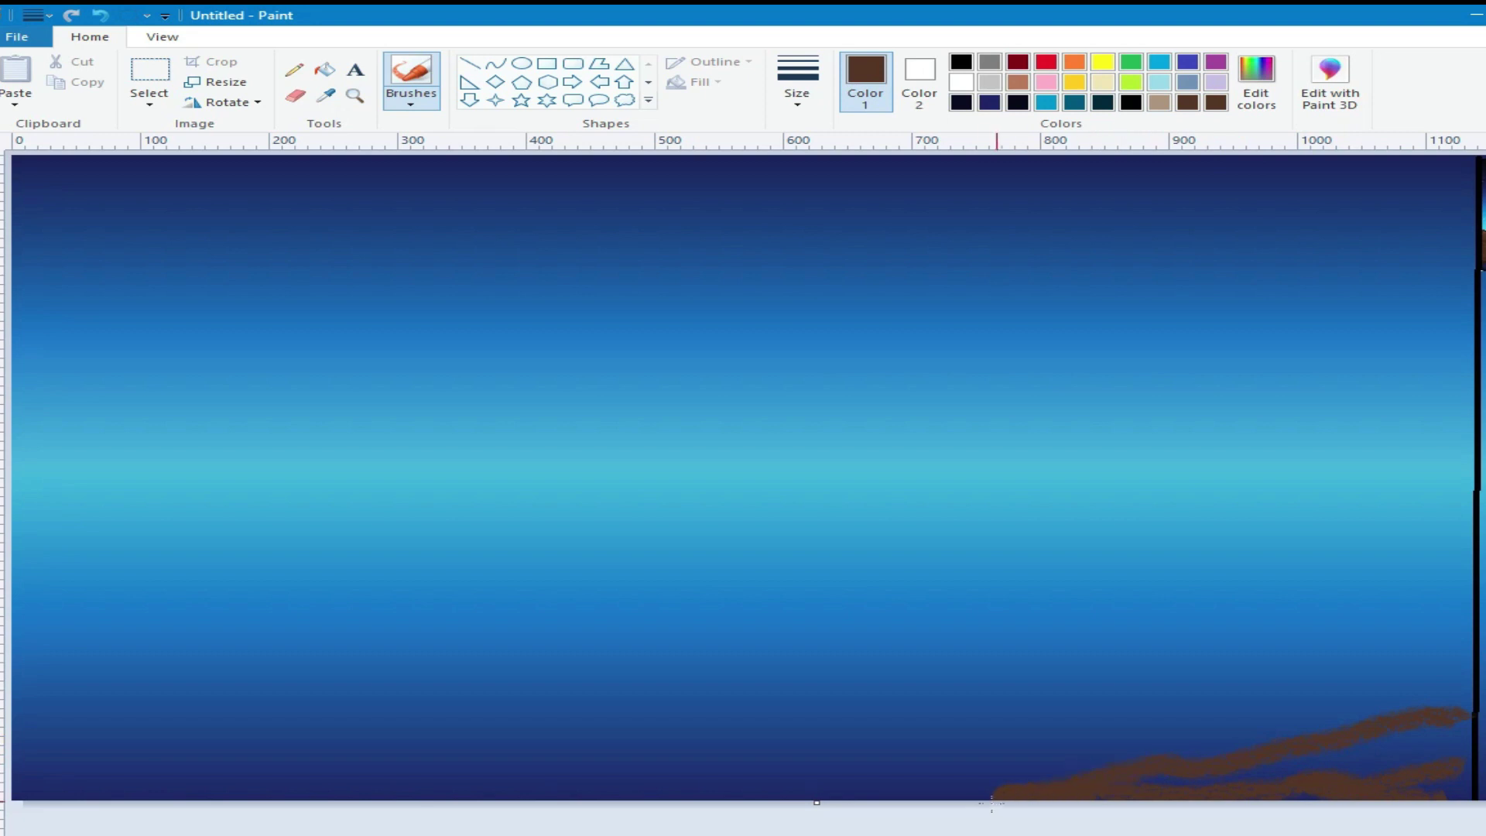
drag(1468, 579, 999, 743)
drag(926, 779, 689, 799)
mouse_move(1452, 600)
mouse_down()
mouse_move(1386, 633)
mouse_move(1446, 588)
mouse_move(1455, 615)
mouse_move(1426, 643)
mouse_move(1468, 644)
mouse_move(1464, 690)
mouse_move(1473, 620)
mouse_move(1456, 790)
mouse_up()
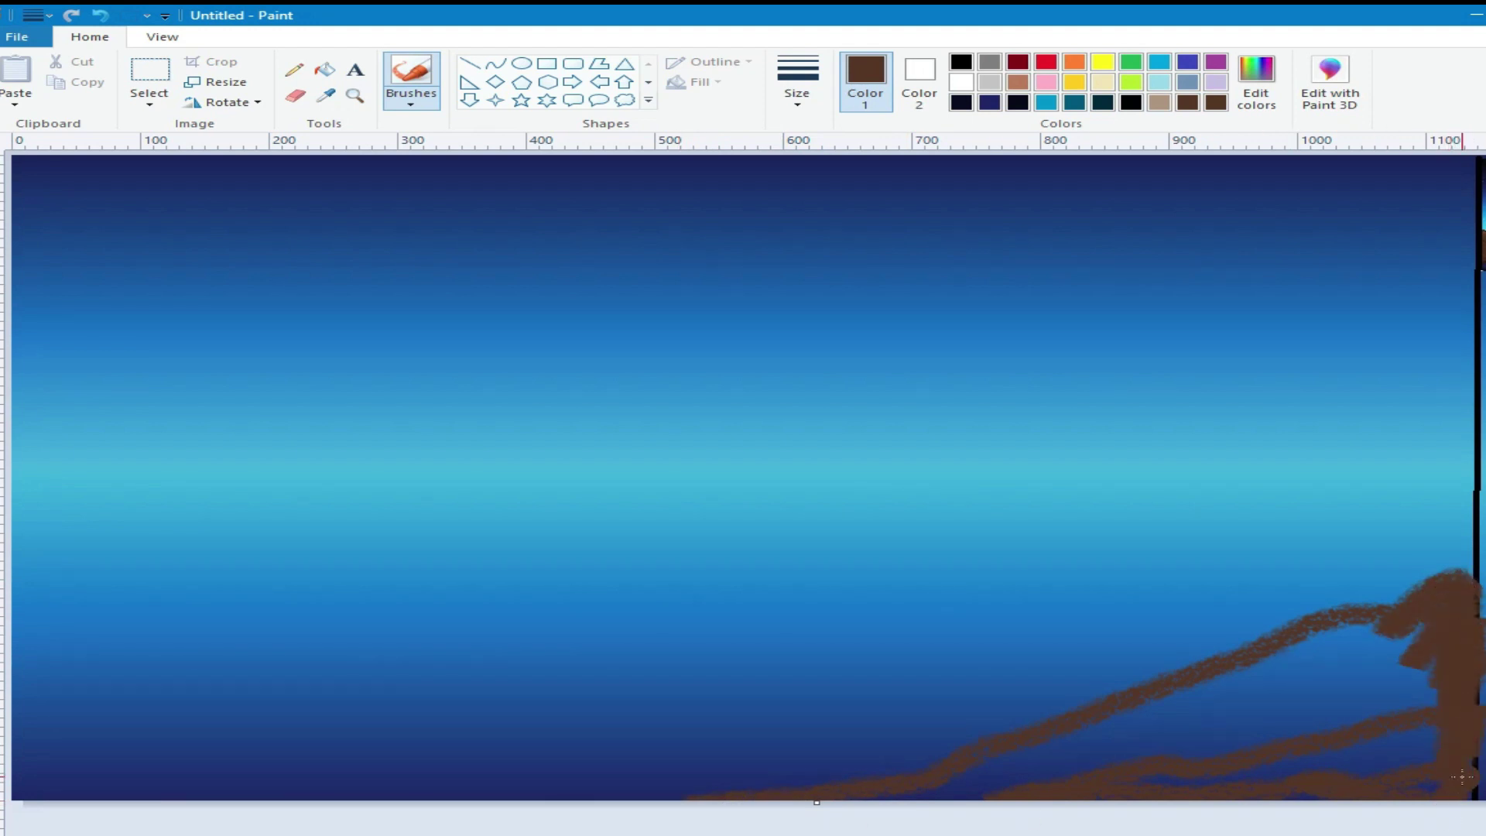
- Fill the inside of the lower-right hill with dark brown and smooth its slope down to the bottom edge
mouse_move(1461, 706)
mouse_down()
mouse_move(1328, 723)
mouse_move(1314, 790)
mouse_move(1275, 786)
mouse_up()
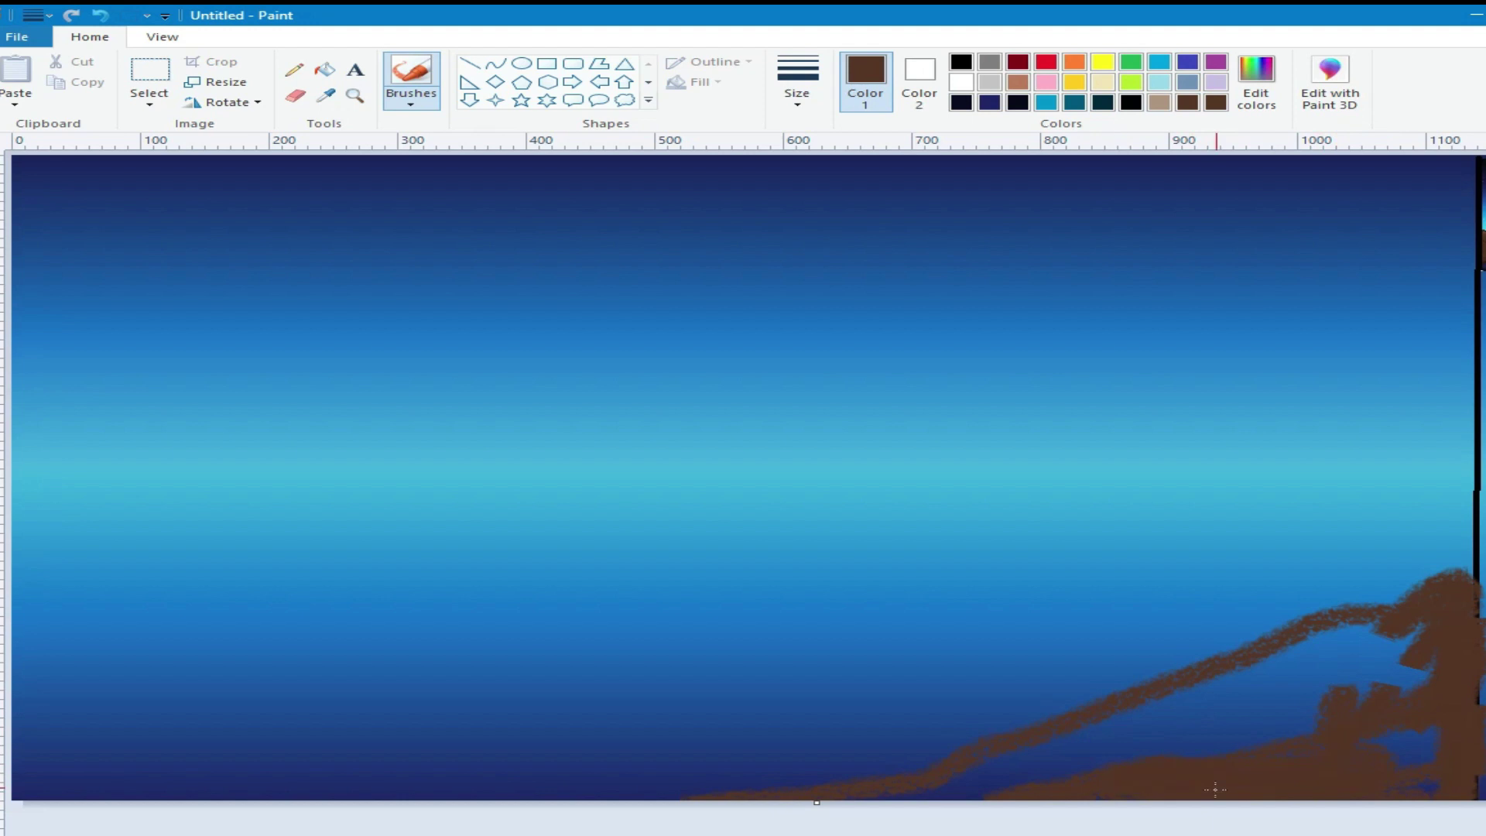
mouse_move(1298, 734)
mouse_down()
mouse_move(1250, 701)
mouse_move(1367, 628)
mouse_up()
mouse_move(1387, 729)
mouse_down()
mouse_move(1243, 686)
mouse_move(1272, 672)
mouse_move(1254, 695)
mouse_move(1171, 689)
mouse_up()
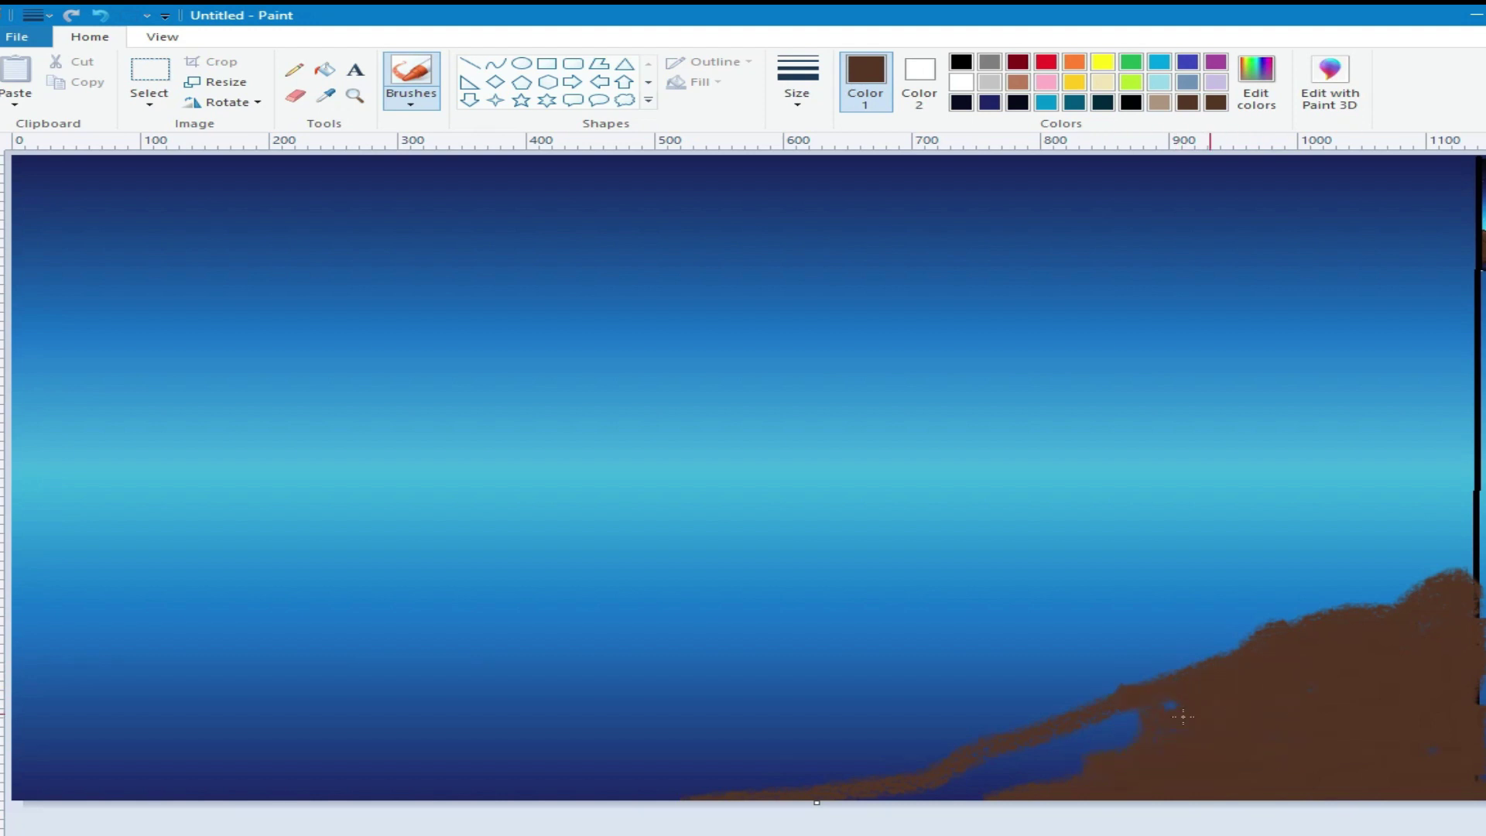
drag(943, 807, 1098, 766)
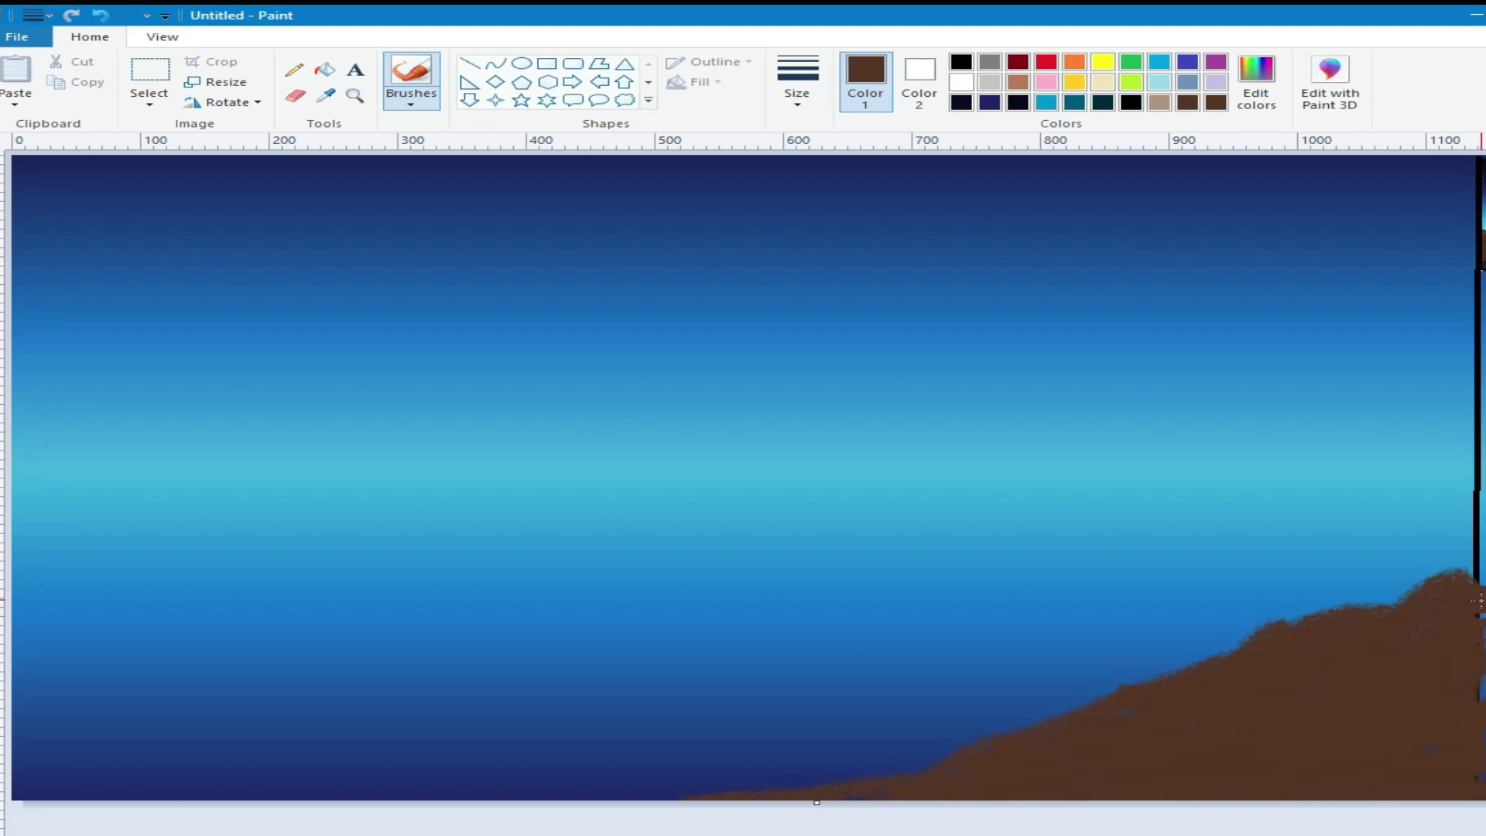
drag(1456, 587, 1423, 598)
drag(1175, 687, 994, 737)
mouse_move(801, 805)
mouse_down()
mouse_move(985, 787)
mouse_move(1136, 737)
mouse_up()
drag(1407, 595, 1322, 623)
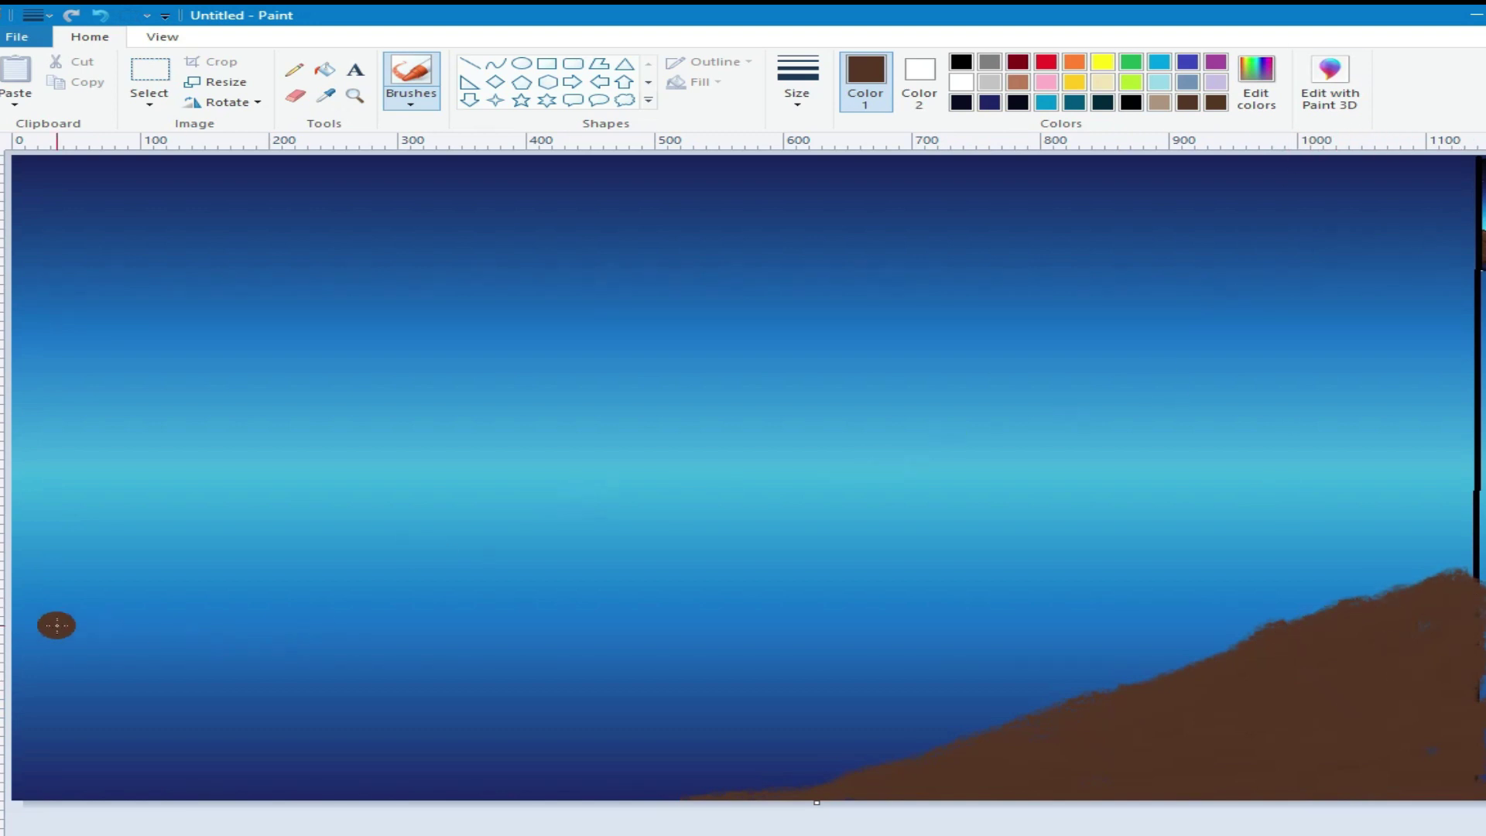
- Paint a dark brown land mass on the left side of the canvas, tapering to a point at about 430 px
mouse_move(16, 578)
mouse_down()
mouse_move(391, 580)
mouse_move(99, 571)
mouse_move(163, 608)
mouse_move(132, 630)
mouse_move(23, 600)
mouse_move(69, 660)
mouse_move(10, 663)
mouse_up()
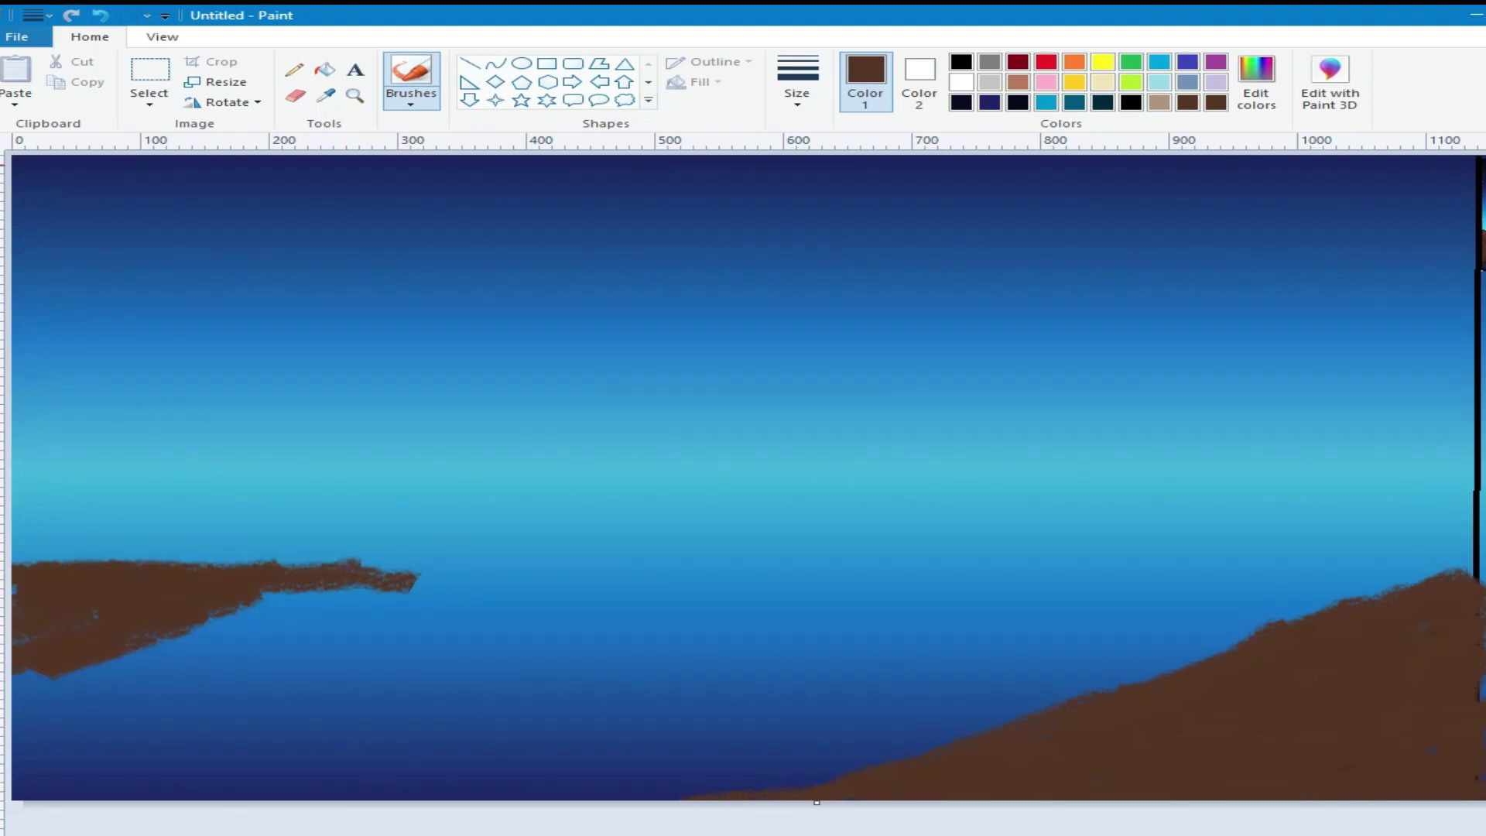
mouse_move(387, 582)
mouse_down()
mouse_move(16, 689)
mouse_move(34, 713)
mouse_up()
mouse_move(81, 657)
mouse_down()
mouse_move(53, 715)
mouse_move(175, 674)
mouse_move(32, 742)
mouse_move(174, 696)
mouse_move(202, 631)
mouse_move(297, 598)
mouse_move(339, 594)
mouse_move(222, 677)
mouse_move(371, 609)
mouse_move(317, 607)
mouse_move(284, 626)
mouse_move(301, 605)
mouse_move(413, 578)
mouse_move(343, 583)
mouse_move(404, 573)
mouse_move(398, 595)
mouse_move(468, 579)
mouse_move(418, 575)
mouse_move(562, 575)
mouse_up()
- Add rounded hilltops along the left land with the third brush thickness and extend its tip to about 625 px
click(410, 101)
click(797, 97)
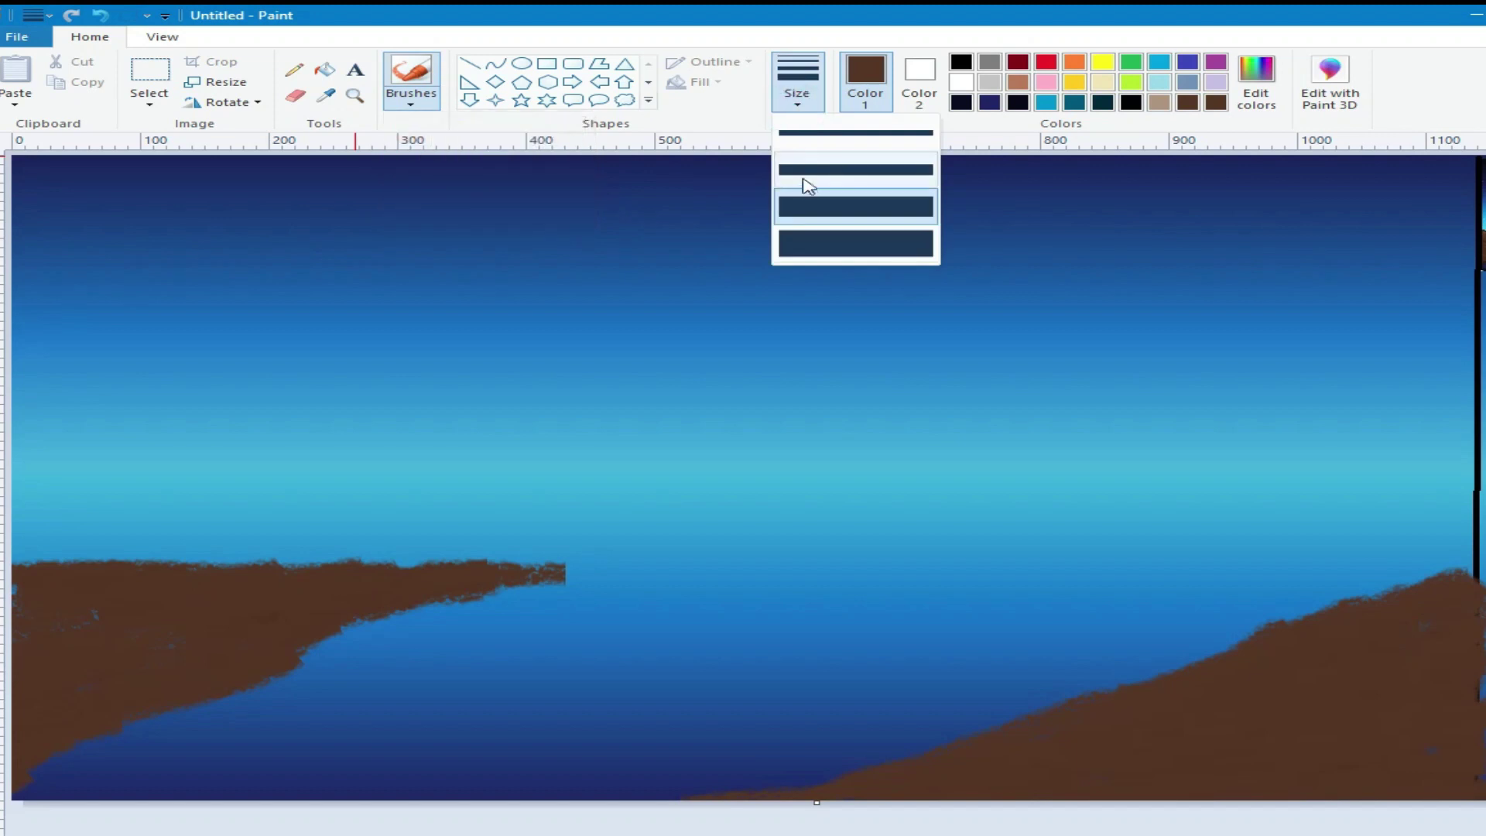
click(817, 207)
mouse_move(537, 571)
mouse_down()
mouse_move(785, 565)
mouse_move(270, 635)
mouse_move(329, 617)
mouse_move(293, 651)
mouse_move(456, 606)
mouse_move(305, 650)
mouse_up()
mouse_move(91, 644)
mouse_down()
mouse_move(168, 562)
mouse_move(26, 552)
mouse_move(67, 583)
mouse_up()
mouse_move(179, 590)
mouse_down()
mouse_move(243, 572)
mouse_move(37, 523)
mouse_move(111, 555)
mouse_move(127, 544)
mouse_move(38, 506)
mouse_move(83, 552)
mouse_move(155, 563)
mouse_move(193, 531)
mouse_move(276, 567)
mouse_move(186, 546)
mouse_move(163, 560)
mouse_move(348, 572)
mouse_move(188, 569)
mouse_up()
mouse_move(362, 574)
mouse_down()
mouse_move(534, 561)
mouse_move(379, 541)
mouse_move(754, 560)
mouse_move(431, 614)
mouse_move(474, 620)
mouse_up()
- Extend the left land as a thin strip to the right hill with the second brush thickness, and build up that hill's crest and shore
click(797, 85)
click(826, 173)
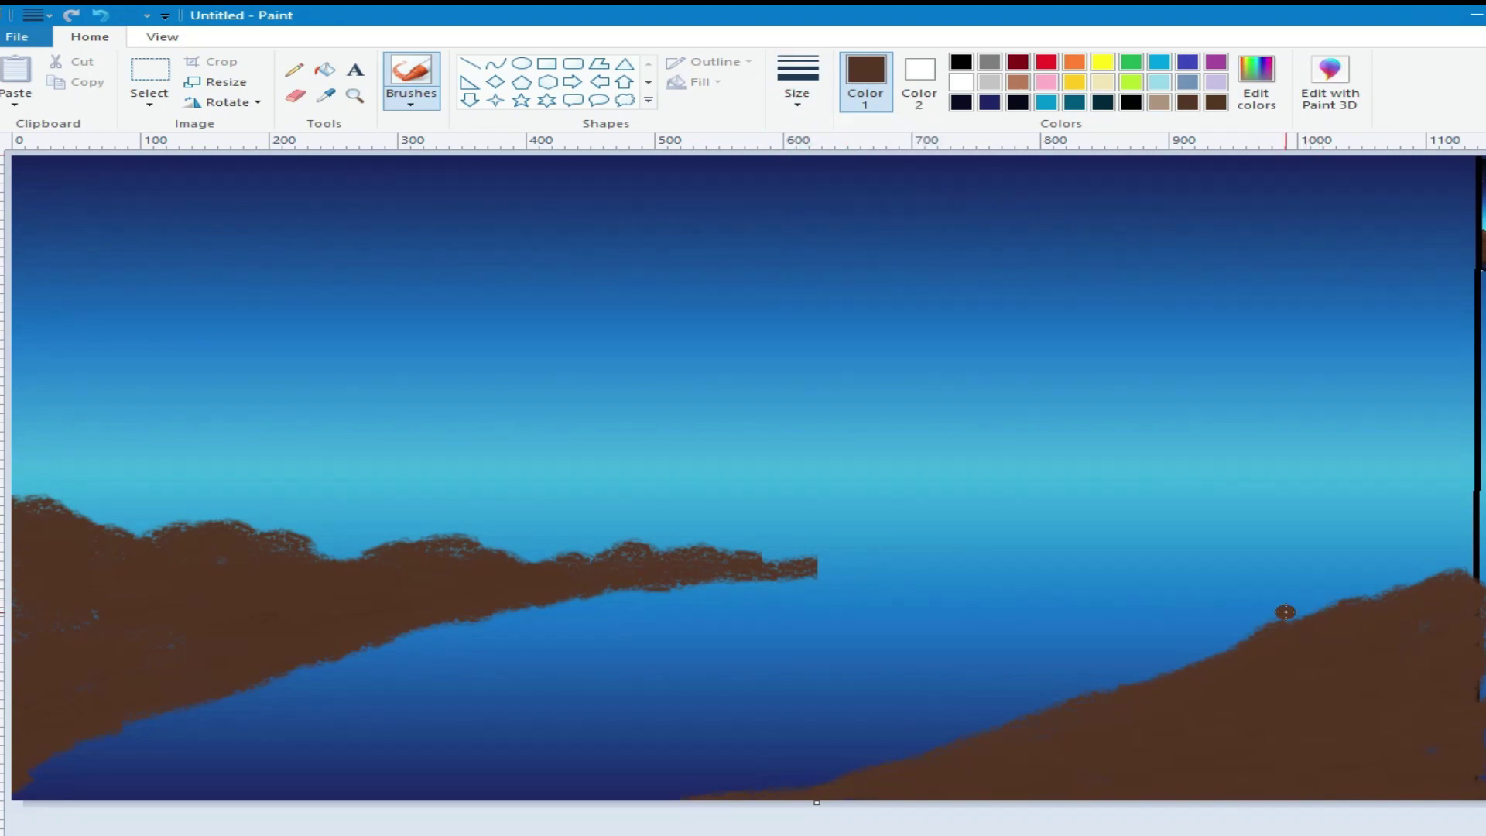
drag(1342, 595, 1098, 593)
mouse_move(872, 599)
mouse_down()
mouse_move(500, 625)
mouse_move(605, 593)
mouse_move(539, 620)
mouse_move(765, 578)
mouse_move(594, 601)
mouse_move(876, 586)
mouse_move(891, 571)
mouse_move(923, 577)
mouse_move(849, 588)
mouse_move(1009, 576)
mouse_move(1409, 594)
mouse_up()
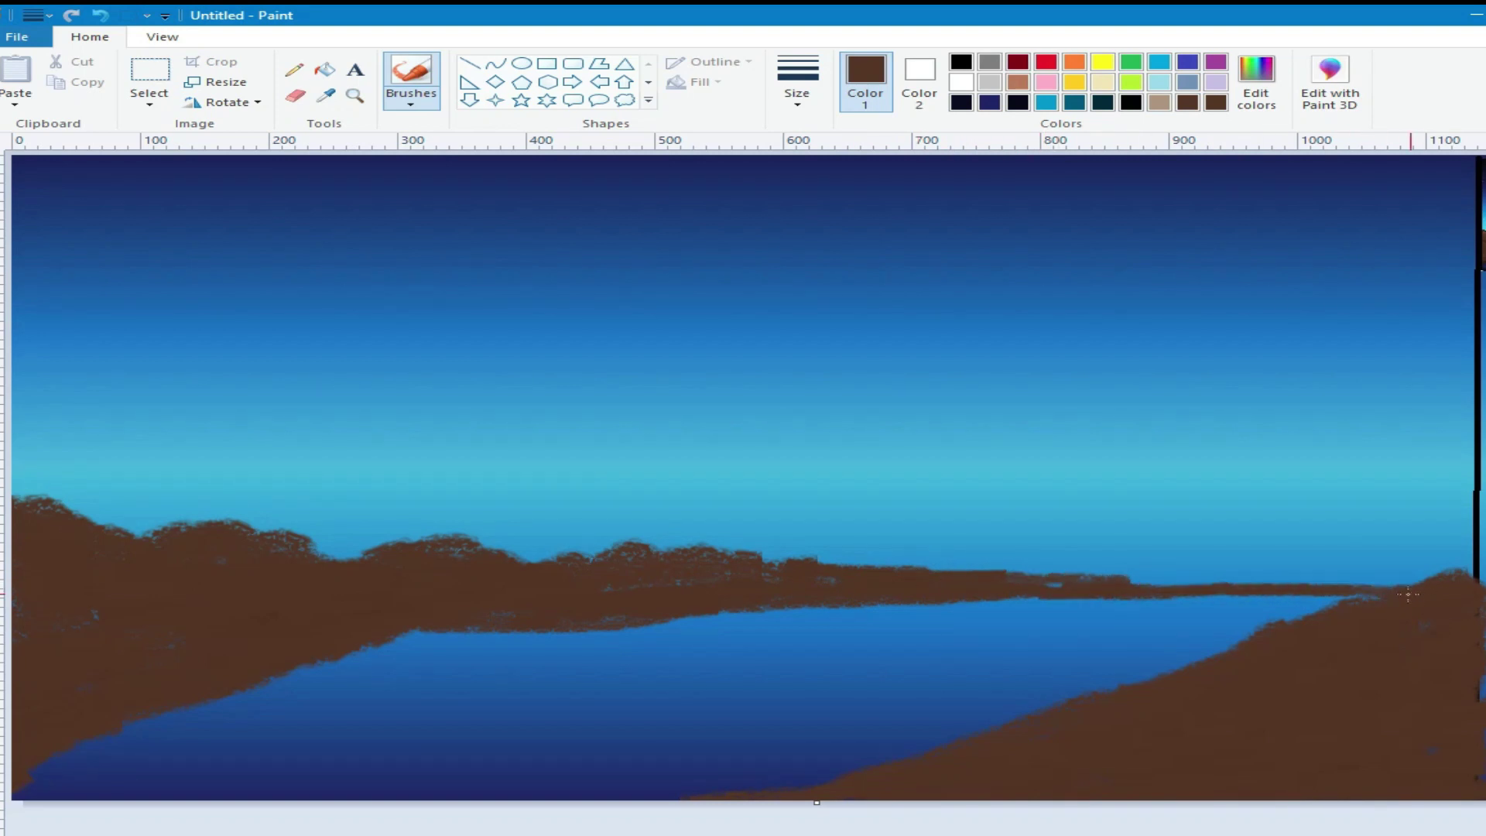
mouse_move(1254, 586)
mouse_down()
mouse_move(984, 593)
mouse_move(1407, 588)
mouse_move(1322, 588)
mouse_move(1405, 592)
mouse_move(1338, 601)
mouse_move(1373, 575)
mouse_move(1466, 587)
mouse_move(1405, 572)
mouse_move(1432, 584)
mouse_move(1472, 564)
mouse_move(1371, 584)
mouse_move(1451, 582)
mouse_move(1361, 587)
mouse_move(1477, 554)
mouse_move(1350, 576)
mouse_move(1328, 611)
mouse_move(1223, 652)
mouse_up()
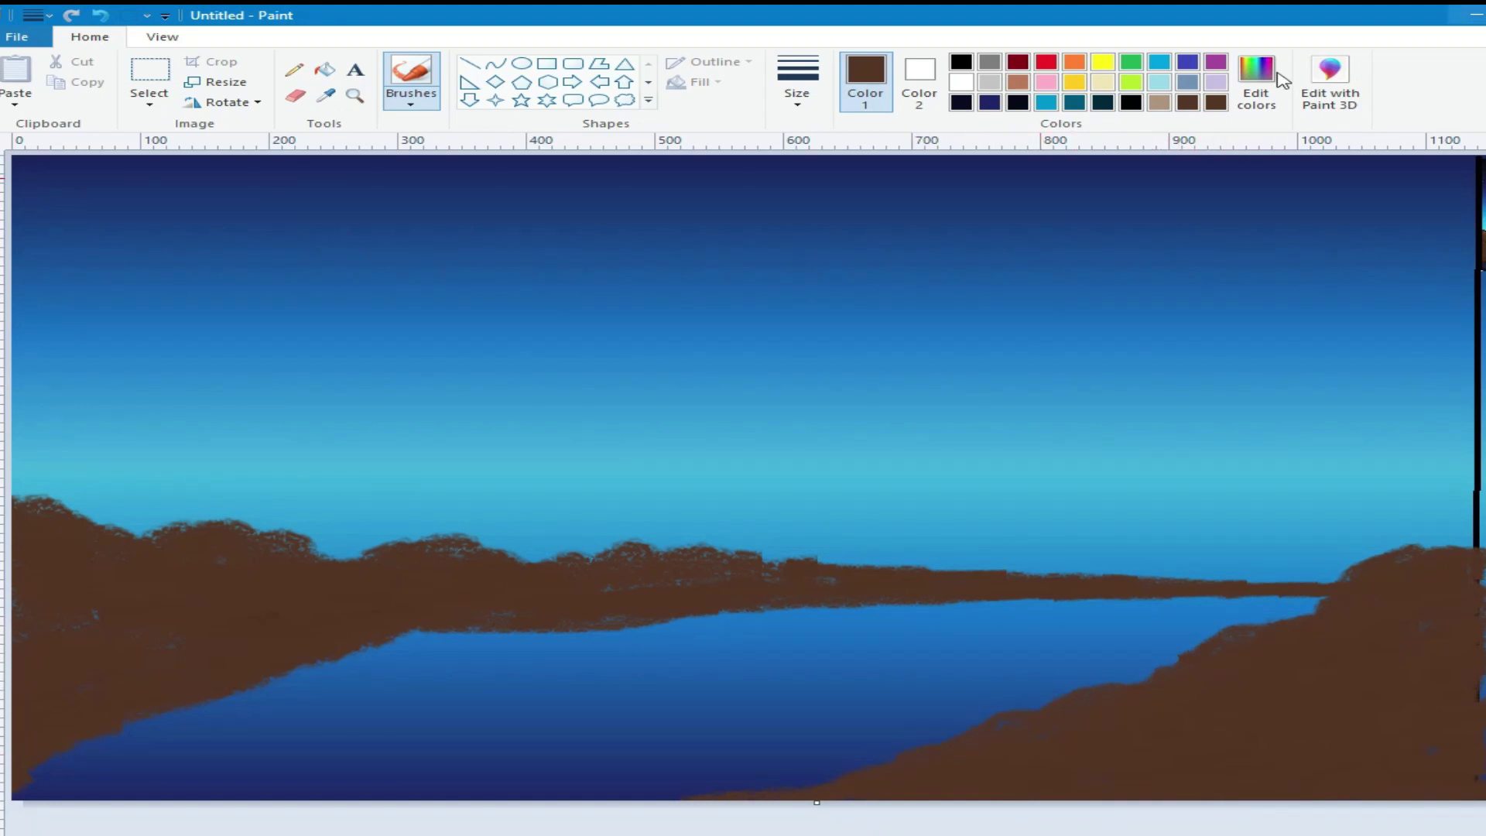
- Widen the left land downwards with brown strokes along its shore and smooth the shoreline's curve
mouse_move(425, 627)
mouse_down()
mouse_move(272, 666)
mouse_move(466, 633)
mouse_move(216, 682)
mouse_up()
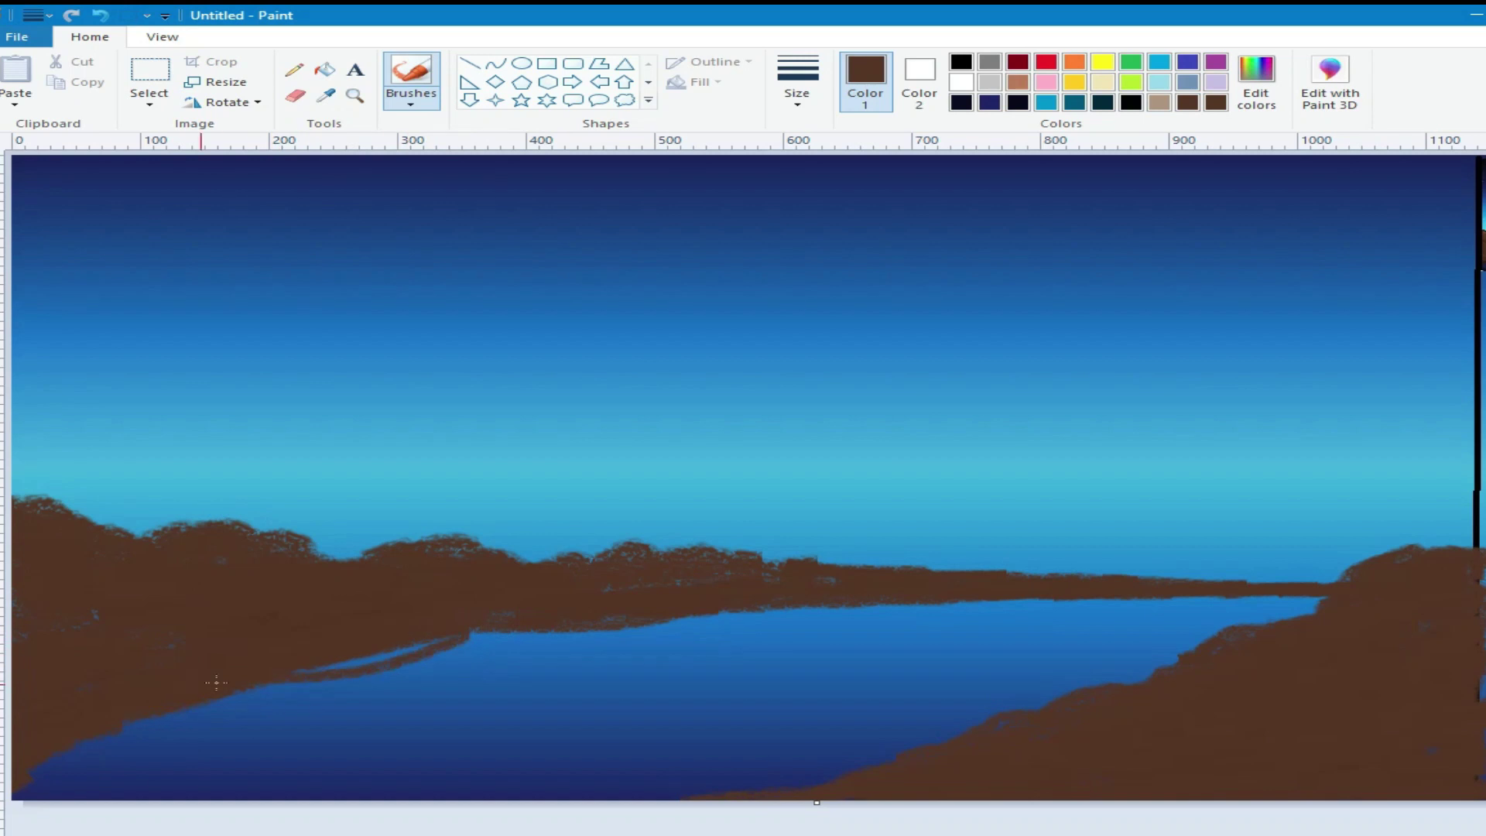
drag(352, 664, 459, 644)
drag(315, 672, 132, 726)
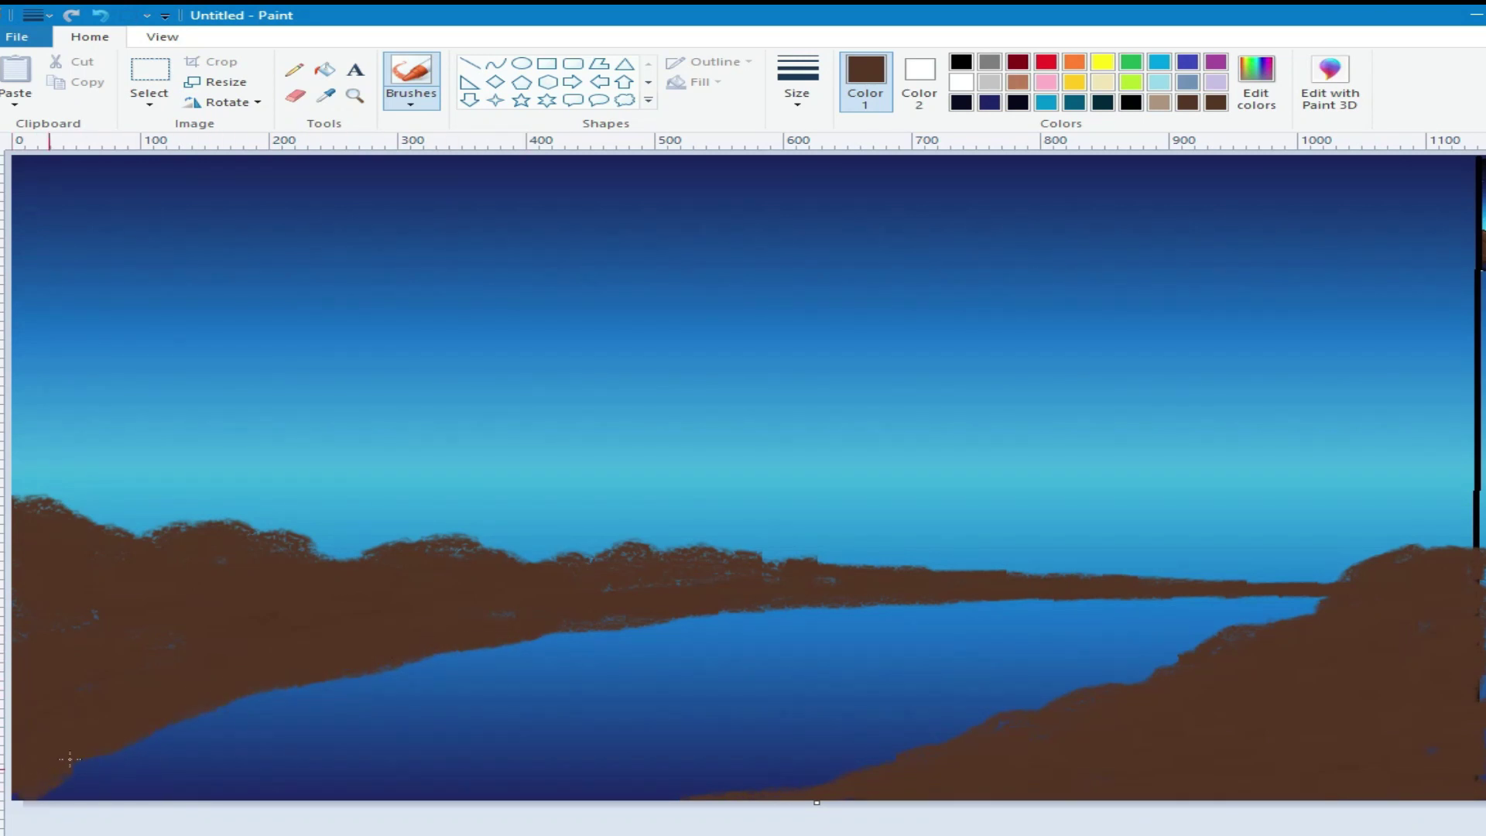
drag(223, 709, 659, 615)
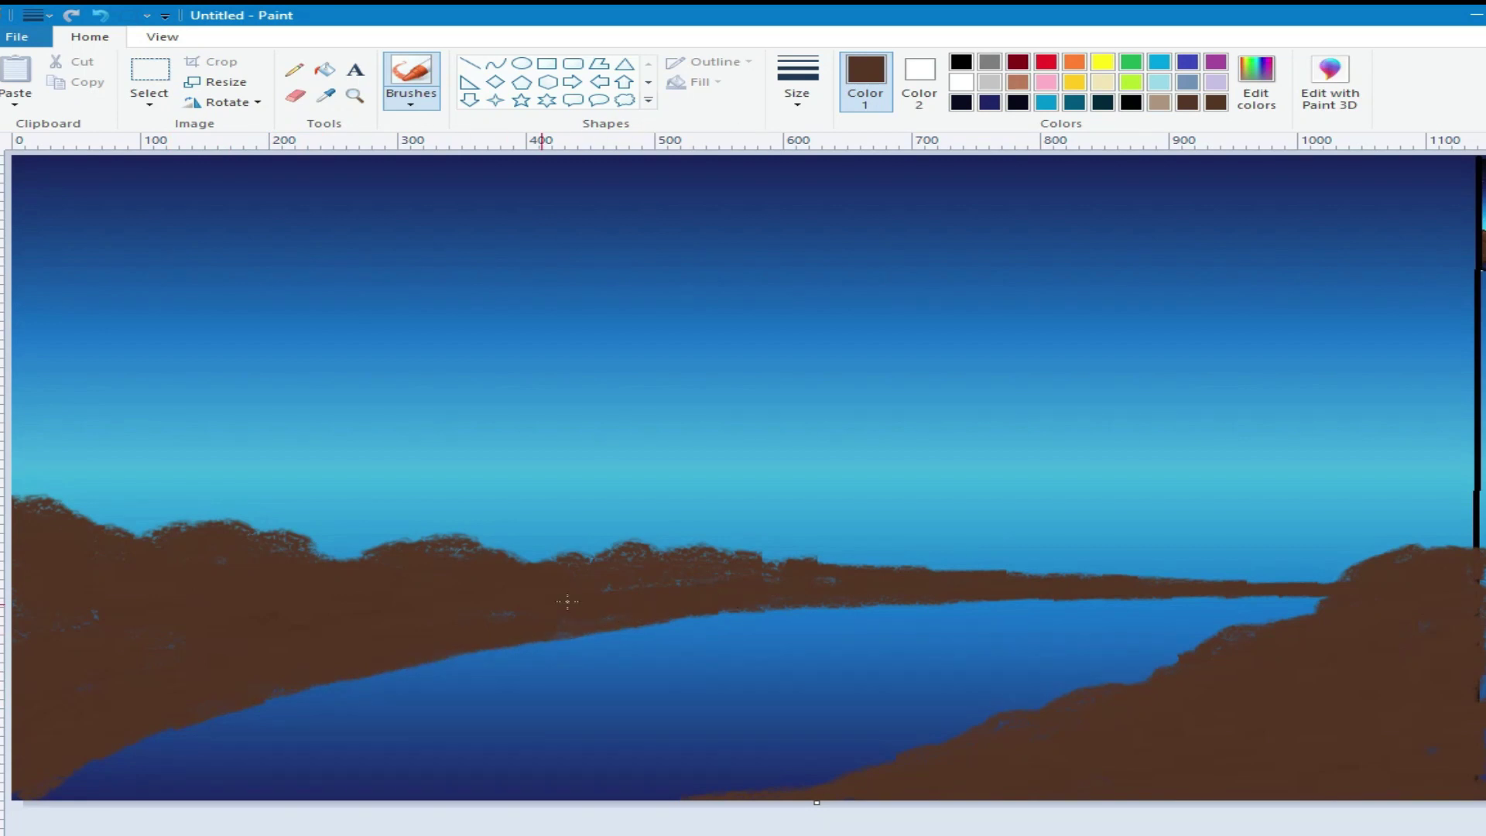
mouse_move(220, 723)
mouse_down()
mouse_move(362, 678)
mouse_move(259, 697)
mouse_move(470, 666)
mouse_move(387, 672)
mouse_up()
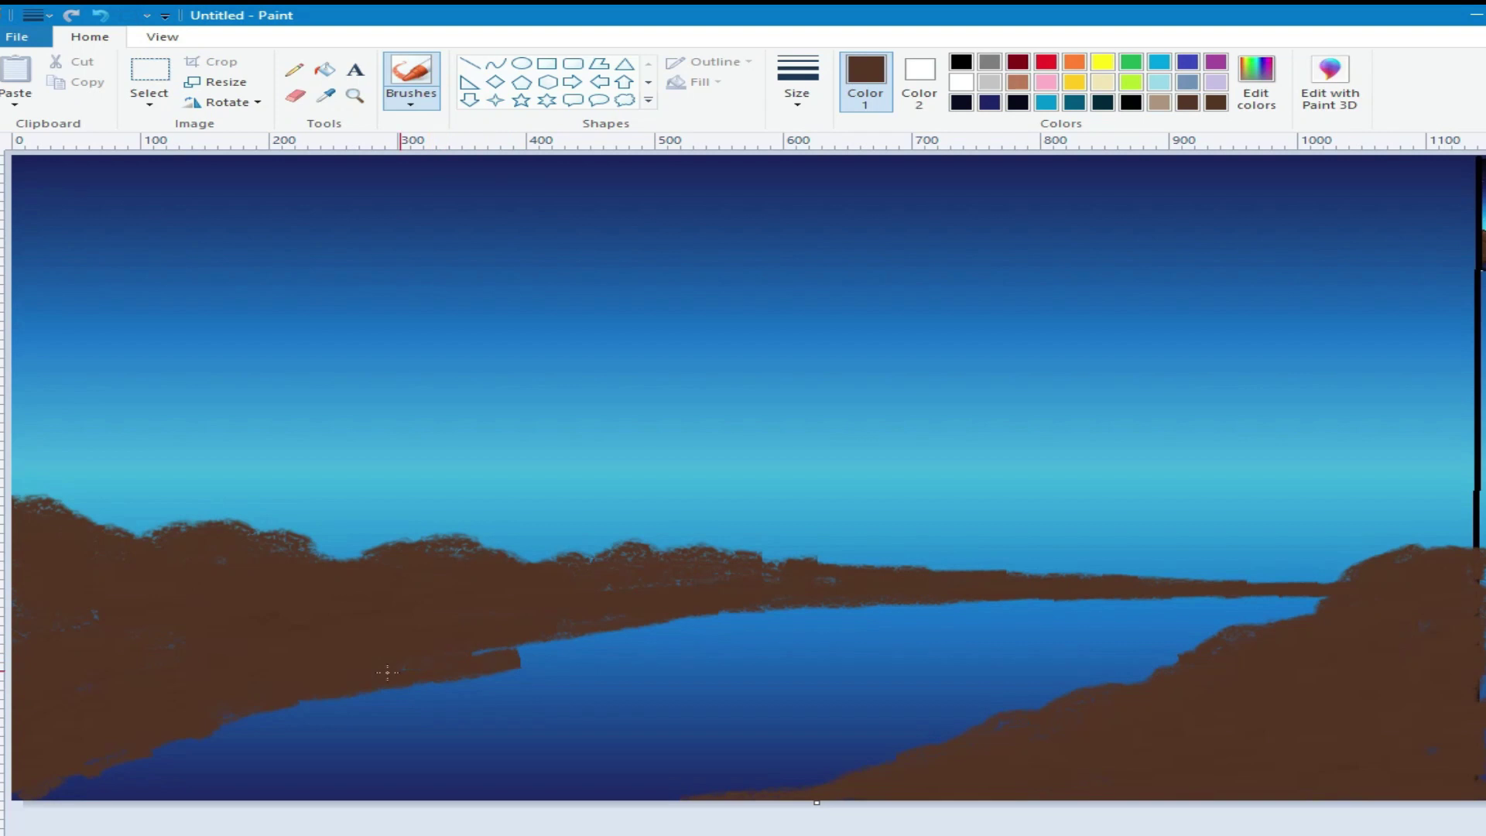
drag(769, 605, 507, 652)
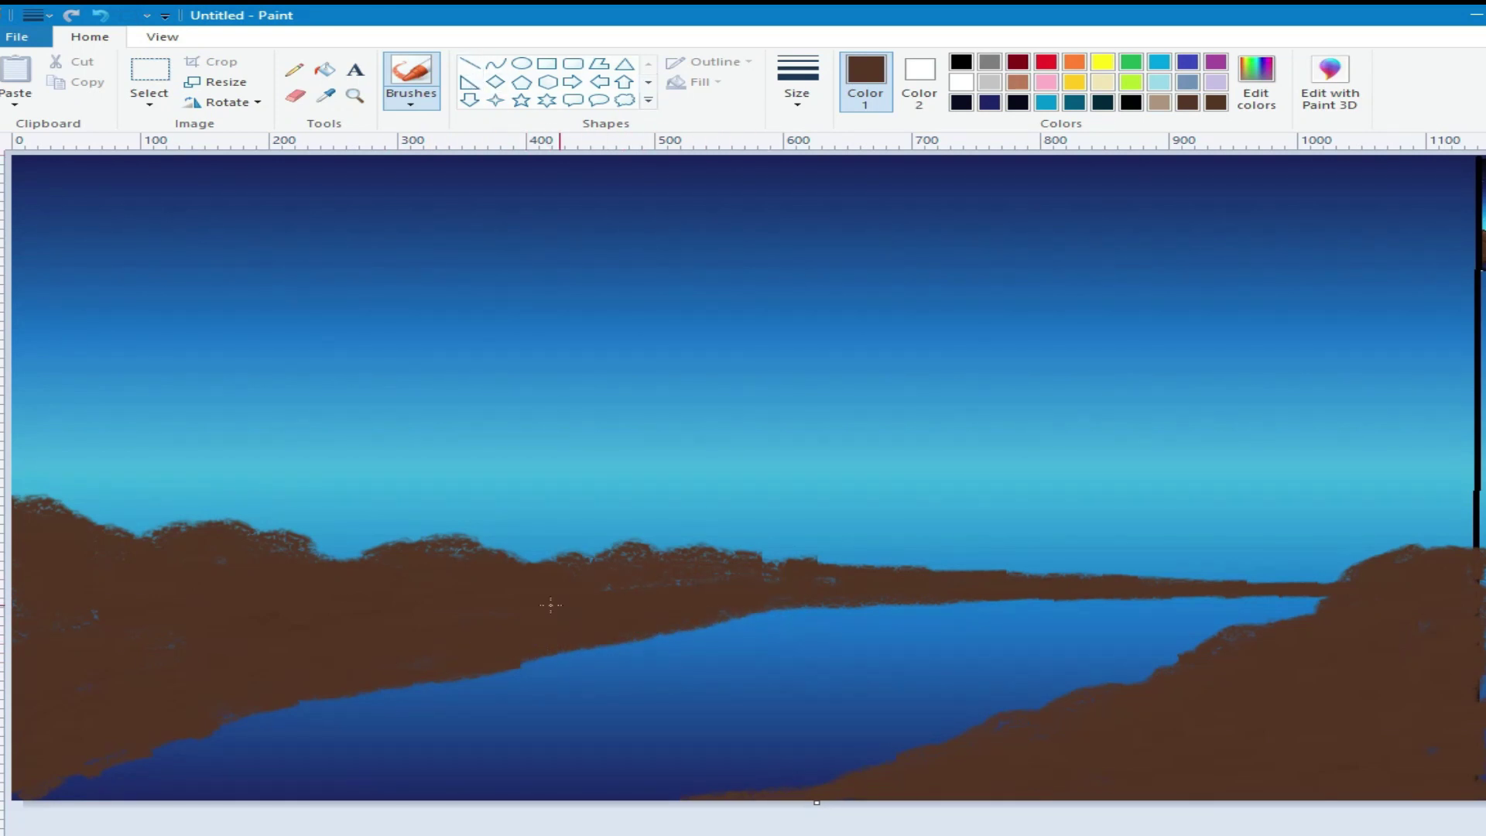
click(159, 620)
- Mix a darker brown with red 62, green 39, blue 28 and coat the left land with the thickest crayon stroke
click(1256, 81)
drag(1071, 487, 1070, 499)
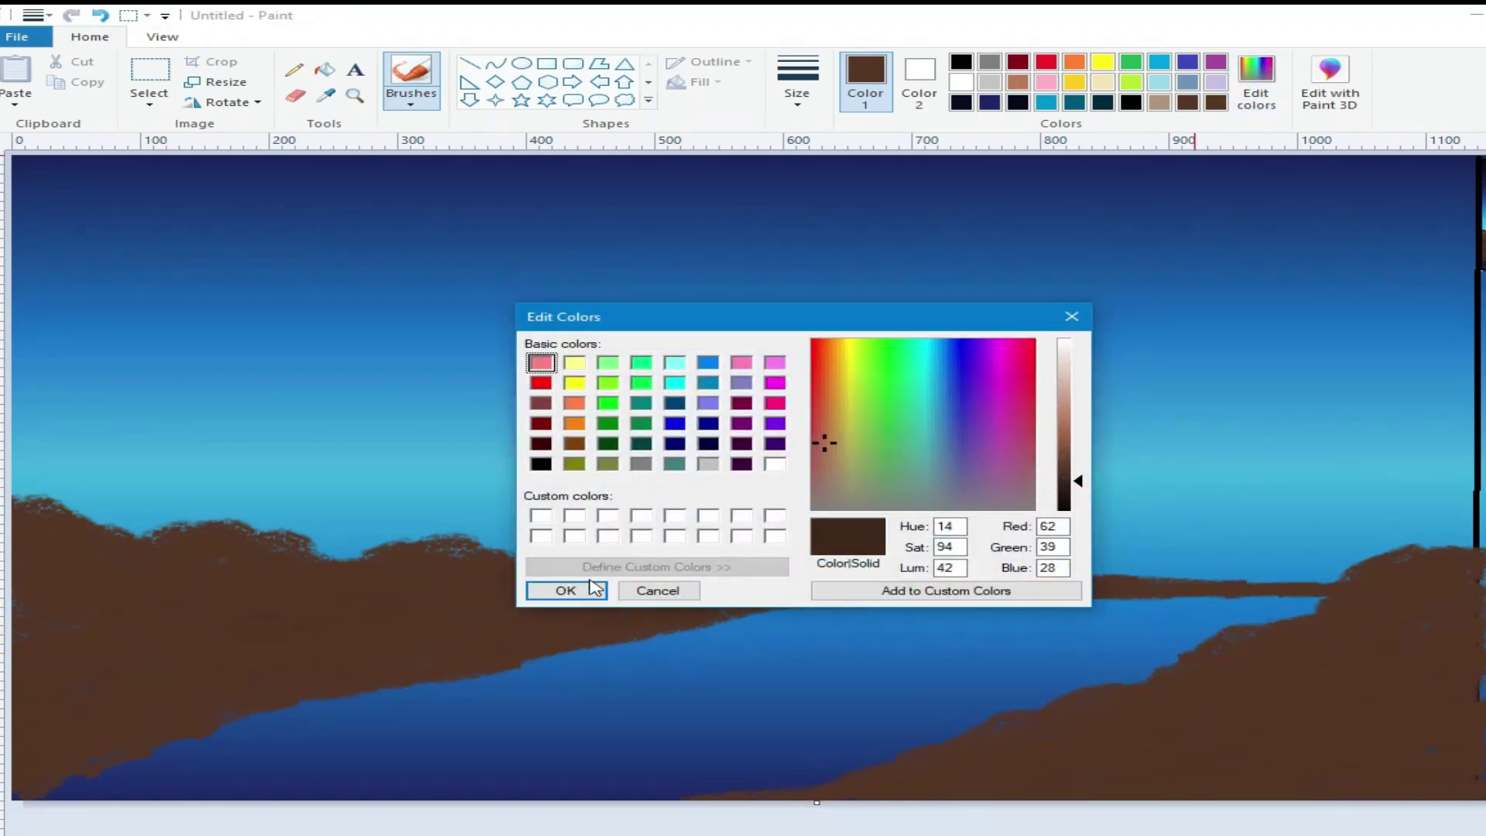
click(566, 591)
drag(164, 699, 37, 733)
click(797, 81)
click(806, 239)
mouse_move(73, 664)
mouse_down()
mouse_move(49, 749)
mouse_move(13, 778)
mouse_move(148, 709)
mouse_move(79, 753)
mouse_move(85, 636)
mouse_move(105, 622)
mouse_move(68, 553)
mouse_move(9, 563)
mouse_move(49, 538)
mouse_move(45, 520)
mouse_move(132, 562)
mouse_move(106, 619)
mouse_move(111, 601)
mouse_move(110, 680)
mouse_move(143, 672)
mouse_move(83, 725)
mouse_move(139, 691)
mouse_move(248, 668)
mouse_move(268, 678)
mouse_move(22, 771)
mouse_move(312, 693)
mouse_move(343, 633)
mouse_move(378, 620)
mouse_move(284, 684)
mouse_move(517, 632)
mouse_move(441, 627)
mouse_move(479, 597)
mouse_move(663, 596)
mouse_move(326, 677)
mouse_move(618, 637)
mouse_move(720, 602)
mouse_move(592, 603)
mouse_move(725, 571)
mouse_move(399, 568)
mouse_move(480, 569)
mouse_move(392, 572)
mouse_move(337, 606)
mouse_move(254, 558)
mouse_move(293, 546)
mouse_move(121, 548)
mouse_move(248, 558)
mouse_move(350, 639)
mouse_up()
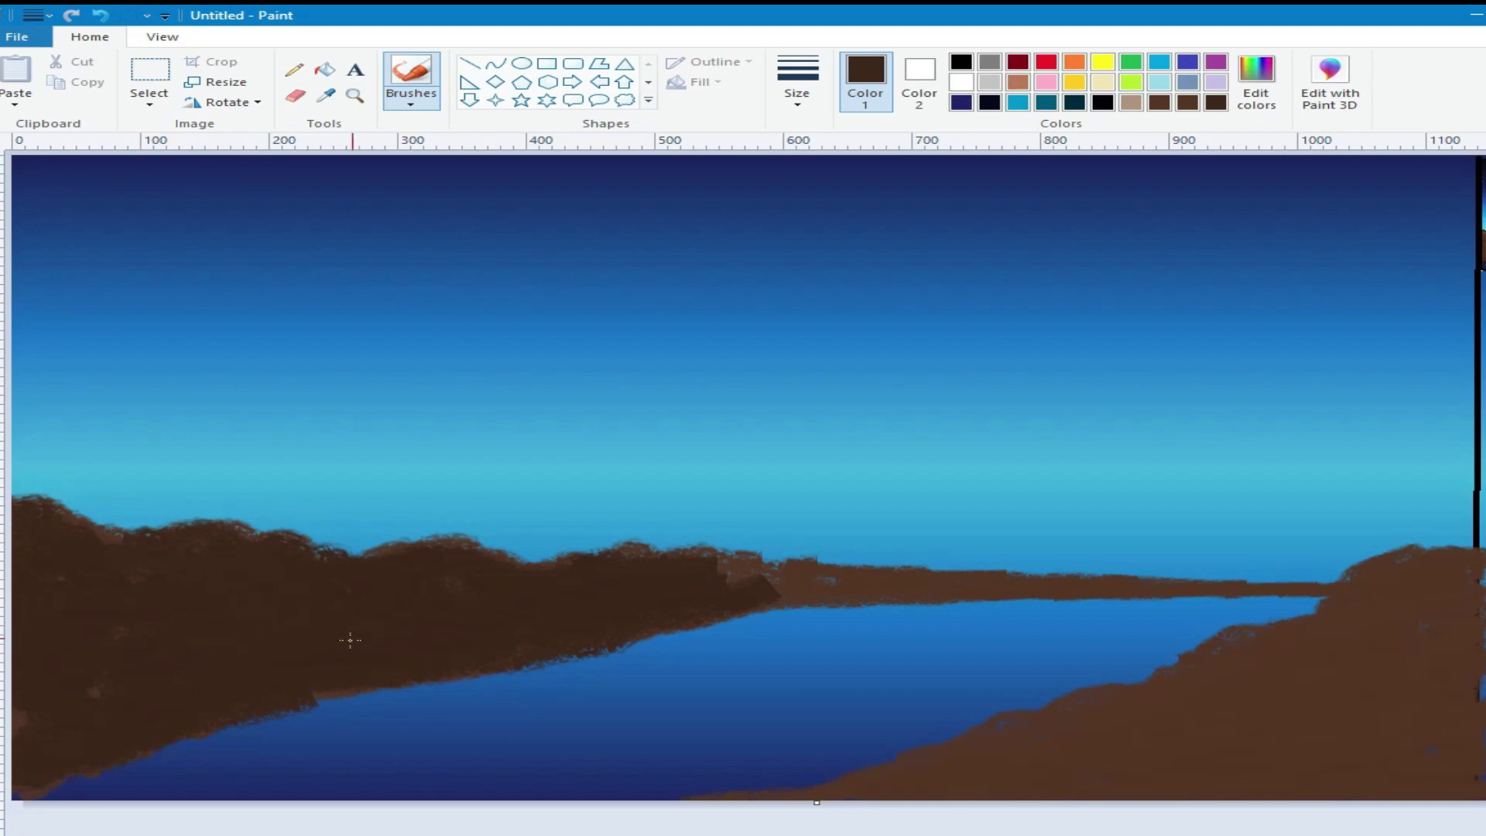
- Continue the darker brown along the left land's shoreline and hilltops up to the start of the thin strip
mouse_move(641, 606)
mouse_down()
mouse_move(685, 583)
mouse_move(754, 578)
mouse_move(735, 601)
mouse_up()
mouse_move(569, 635)
mouse_down()
mouse_move(847, 605)
mouse_move(207, 704)
mouse_move(352, 694)
mouse_move(636, 634)
mouse_up()
mouse_move(377, 699)
mouse_down()
mouse_move(172, 723)
mouse_move(283, 718)
mouse_move(188, 729)
mouse_up()
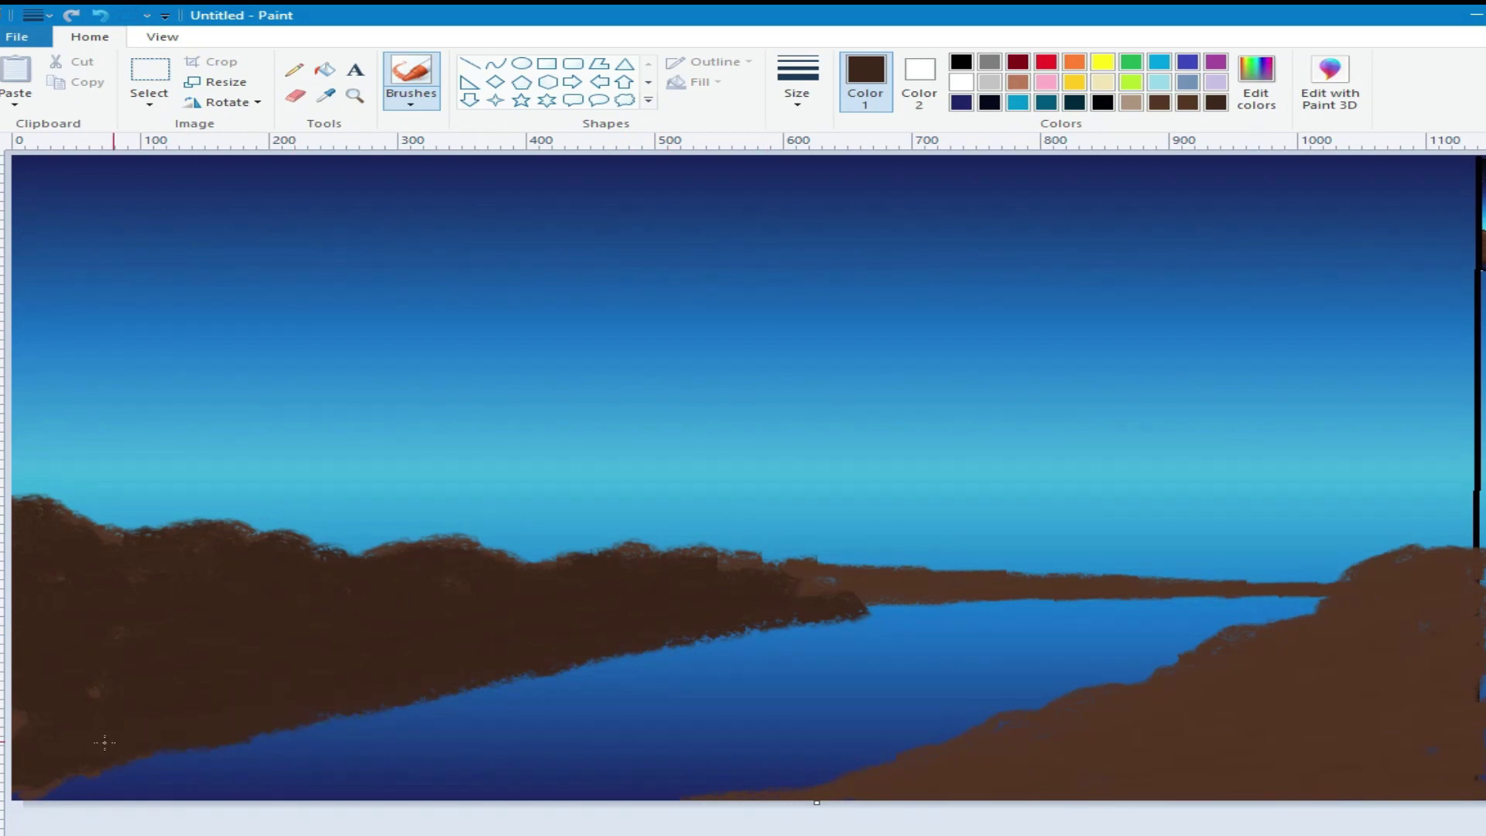
mouse_move(706, 559)
mouse_down()
mouse_move(678, 586)
mouse_move(736, 578)
mouse_move(635, 560)
mouse_move(842, 578)
mouse_up()
mouse_move(645, 602)
mouse_down()
mouse_move(439, 551)
mouse_move(385, 568)
mouse_move(247, 539)
mouse_move(112, 541)
mouse_move(48, 508)
mouse_up()
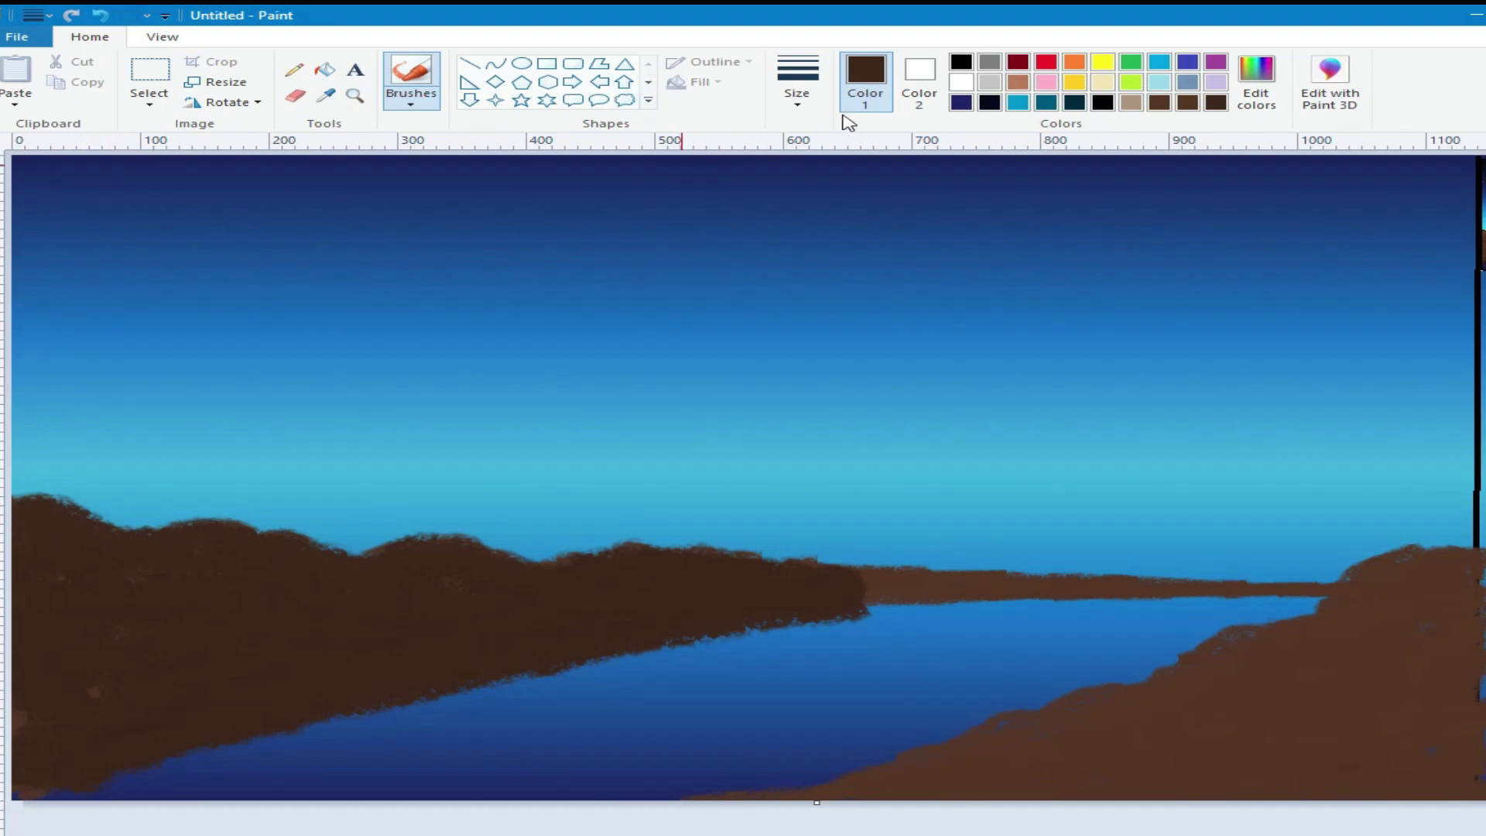
- Coat the thin distant strip with the darker brown using the second brush thickness, up to the right hill
click(797, 85)
click(820, 170)
mouse_move(859, 583)
mouse_down()
mouse_move(912, 572)
mouse_move(870, 608)
mouse_move(1014, 589)
mouse_up()
drag(908, 584, 897, 592)
mouse_move(1007, 595)
mouse_down()
mouse_move(1056, 575)
mouse_move(1334, 590)
mouse_move(1163, 594)
mouse_up()
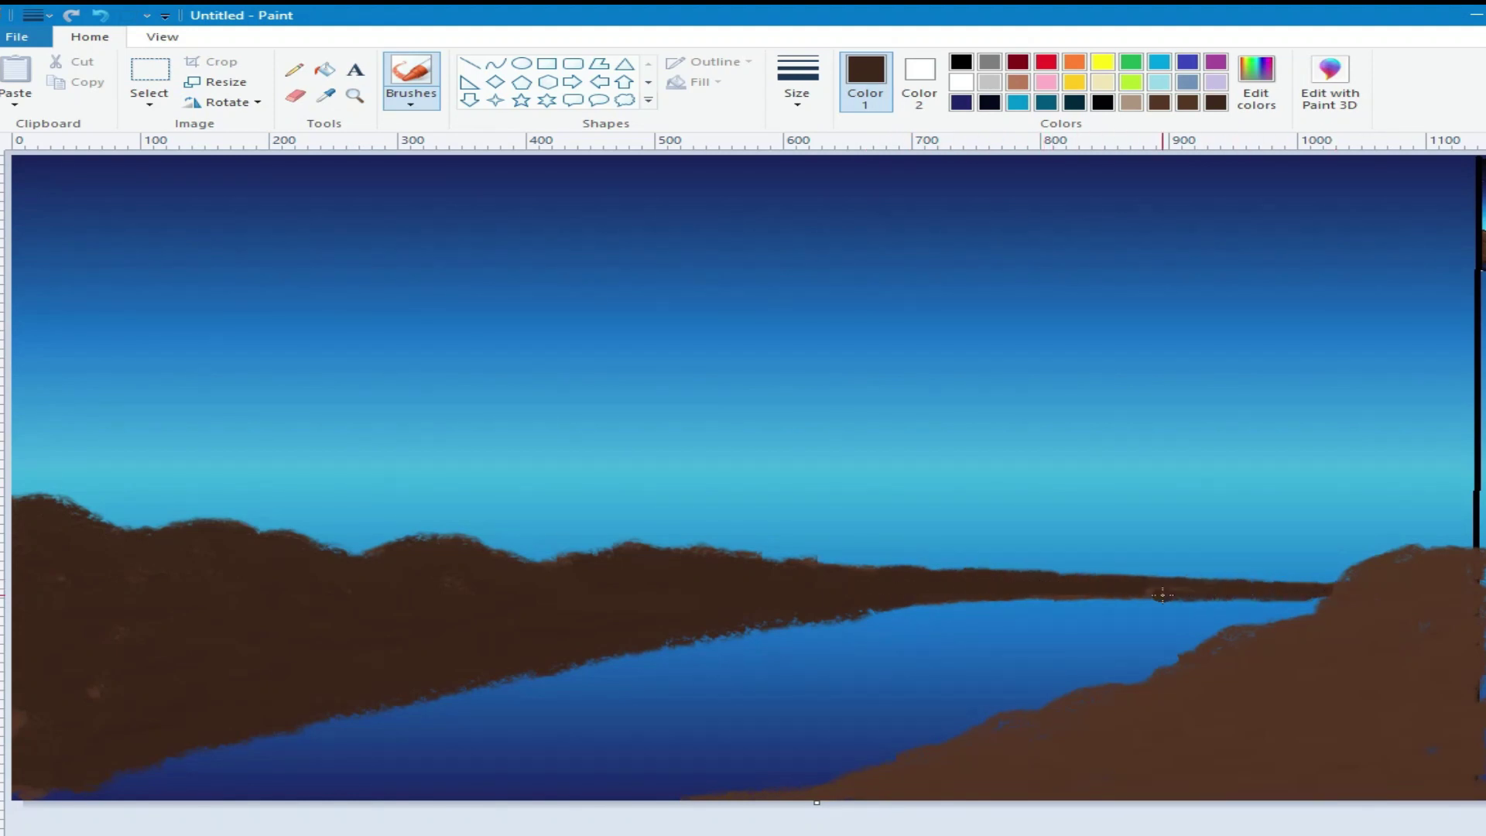
- Add low bumps in the darker brown along the upper edge of the distant strip
mouse_move(908, 573)
mouse_down()
mouse_move(921, 566)
mouse_move(826, 564)
mouse_up()
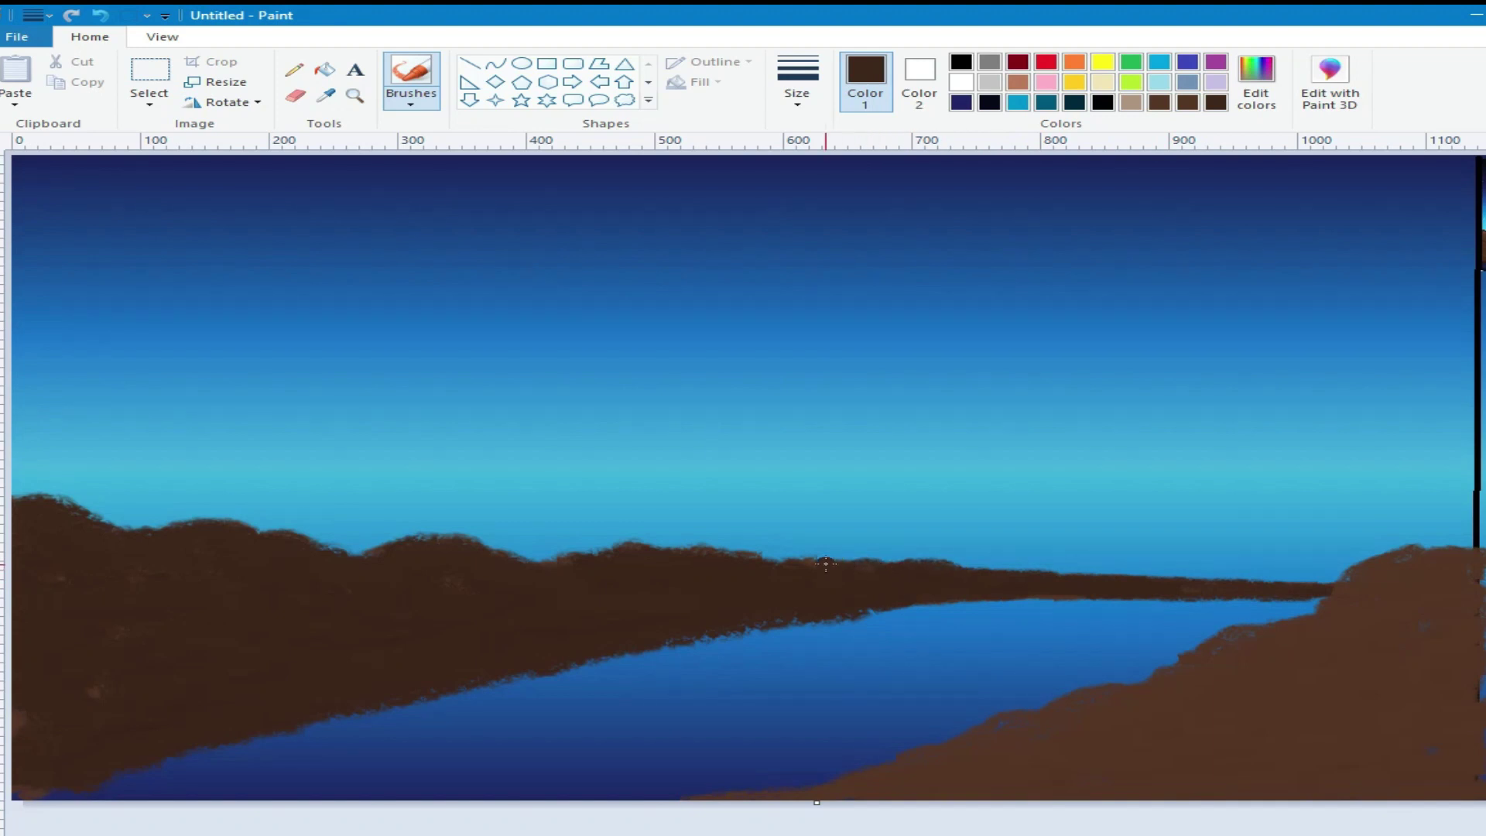
mouse_move(990, 568)
mouse_down()
mouse_move(1112, 578)
mouse_move(823, 561)
mouse_up()
drag(1087, 577, 1226, 577)
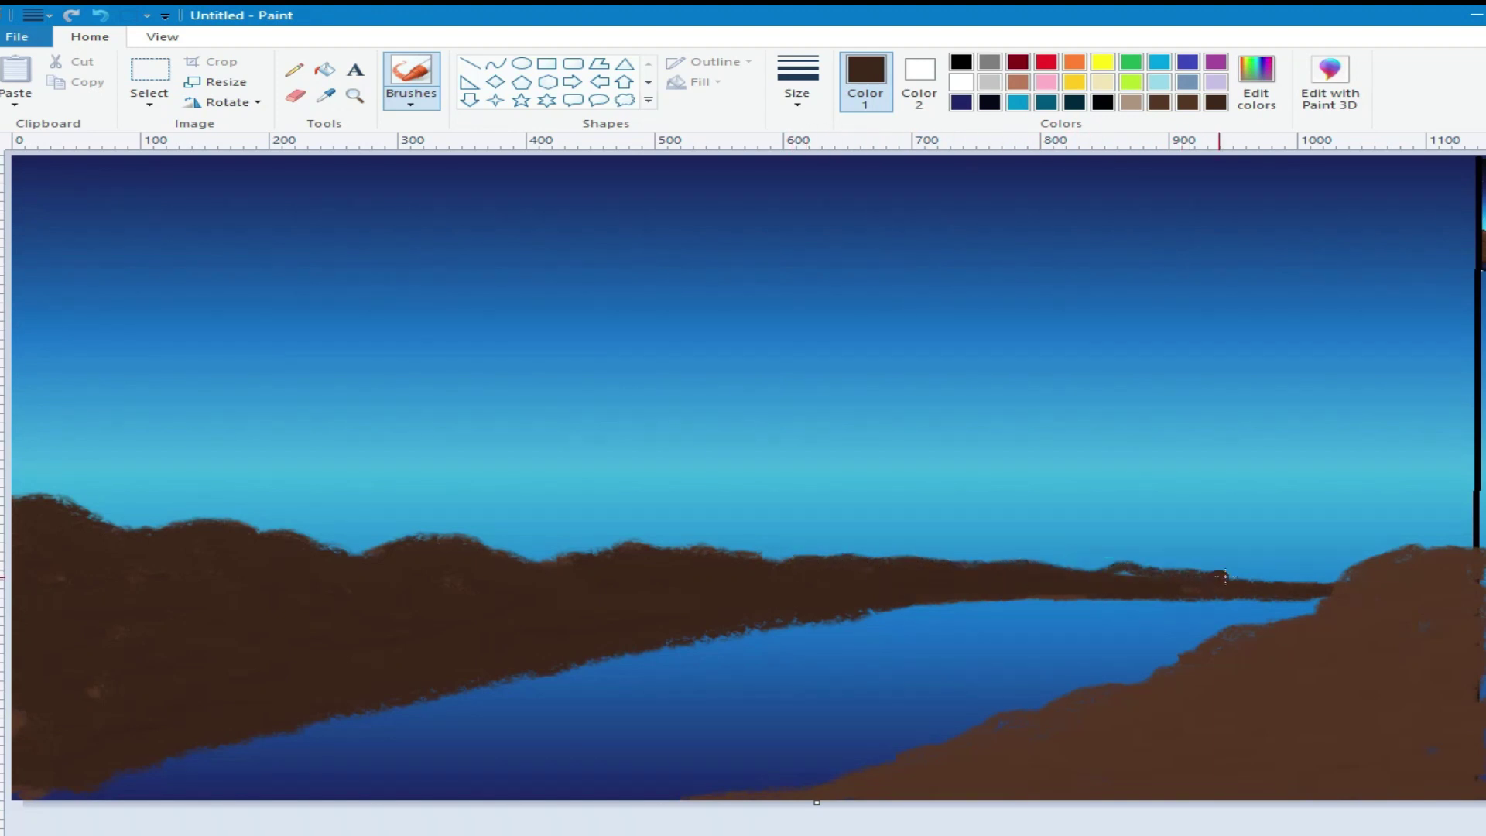
mouse_move(1128, 570)
mouse_down()
mouse_move(1340, 588)
mouse_move(1412, 552)
mouse_move(1476, 564)
mouse_move(1353, 593)
mouse_up()
- Coat the right hill with the darker brown at the thickest brush size and touch up the crests of the outer hills
click(797, 81)
click(797, 244)
mouse_move(1192, 774)
mouse_down()
mouse_move(1081, 782)
mouse_move(1298, 793)
mouse_move(1305, 755)
mouse_move(1361, 696)
mouse_move(1456, 655)
mouse_move(1439, 627)
mouse_move(1341, 646)
mouse_move(1361, 608)
mouse_move(1407, 574)
mouse_move(1449, 583)
mouse_move(1393, 619)
mouse_move(1427, 690)
mouse_move(1463, 670)
mouse_move(1473, 718)
mouse_move(1308, 644)
mouse_move(1249, 649)
mouse_move(1199, 672)
mouse_move(1216, 682)
mouse_move(1192, 670)
mouse_move(1163, 699)
mouse_move(1182, 696)
mouse_move(1067, 705)
mouse_move(1017, 735)
mouse_move(998, 785)
mouse_up()
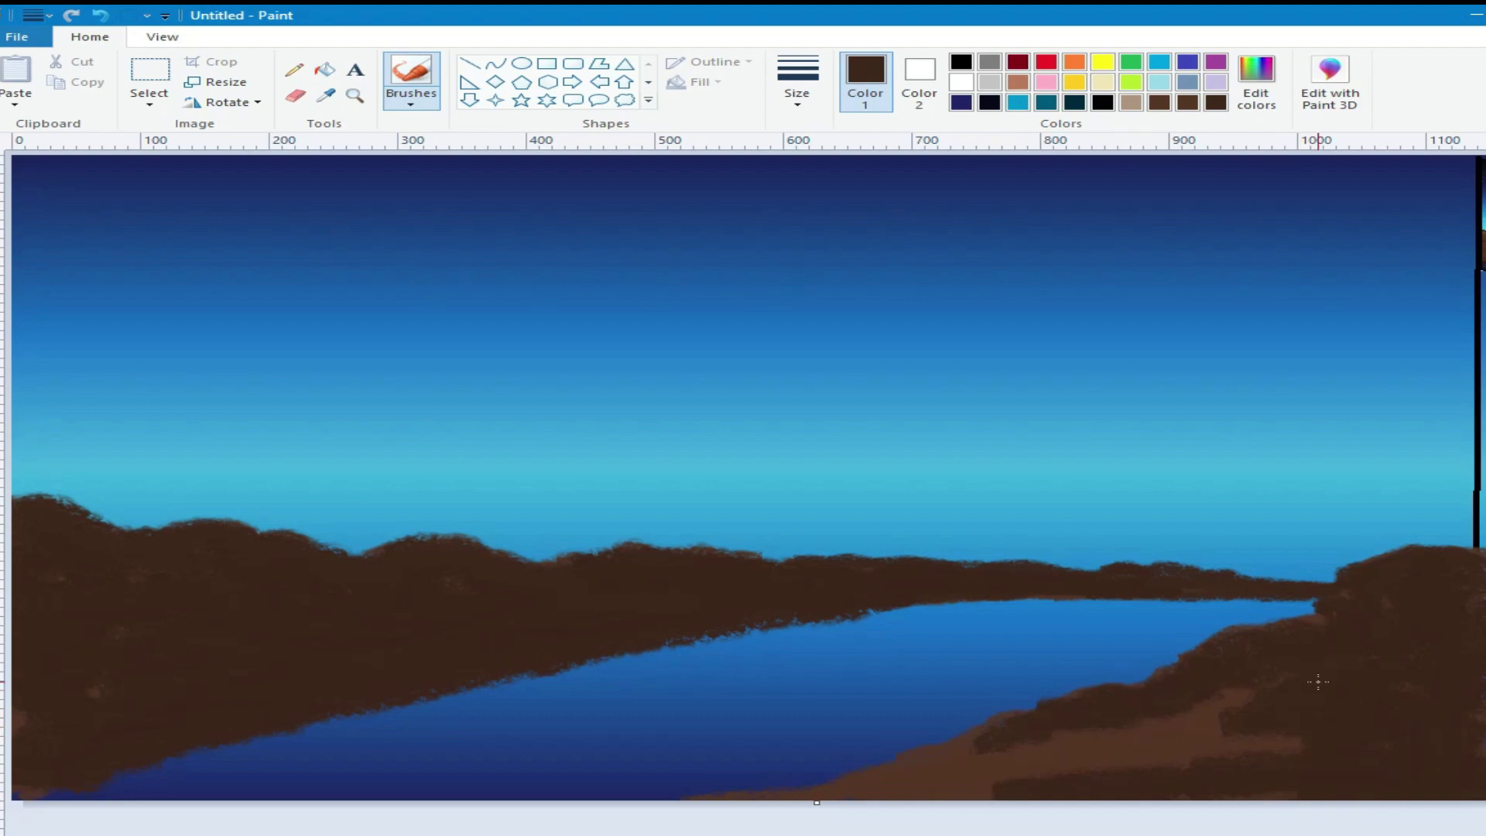
drag(1318, 682, 1095, 770)
mouse_move(1158, 730)
mouse_down()
mouse_move(1122, 757)
mouse_move(981, 750)
mouse_move(1063, 746)
mouse_move(1038, 737)
mouse_move(970, 742)
mouse_move(899, 781)
mouse_move(803, 799)
mouse_move(942, 785)
mouse_move(895, 761)
mouse_up()
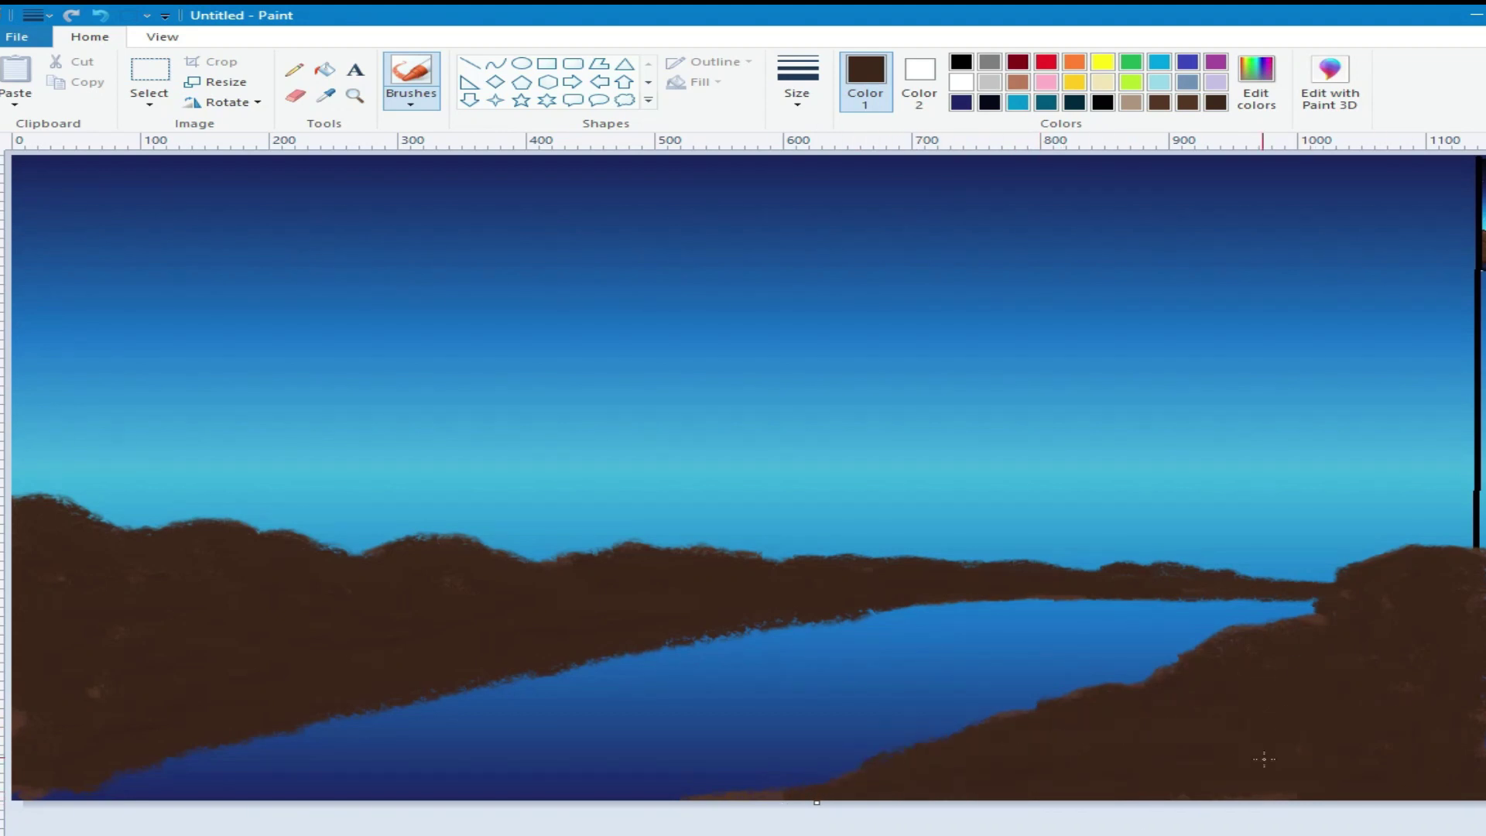
mouse_move(1322, 651)
mouse_down()
mouse_move(1260, 637)
mouse_move(1219, 685)
mouse_up()
mouse_move(1462, 583)
mouse_down()
mouse_move(1427, 553)
mouse_move(1481, 542)
mouse_up()
mouse_move(128, 548)
mouse_down()
mouse_move(26, 504)
mouse_move(122, 537)
mouse_up()
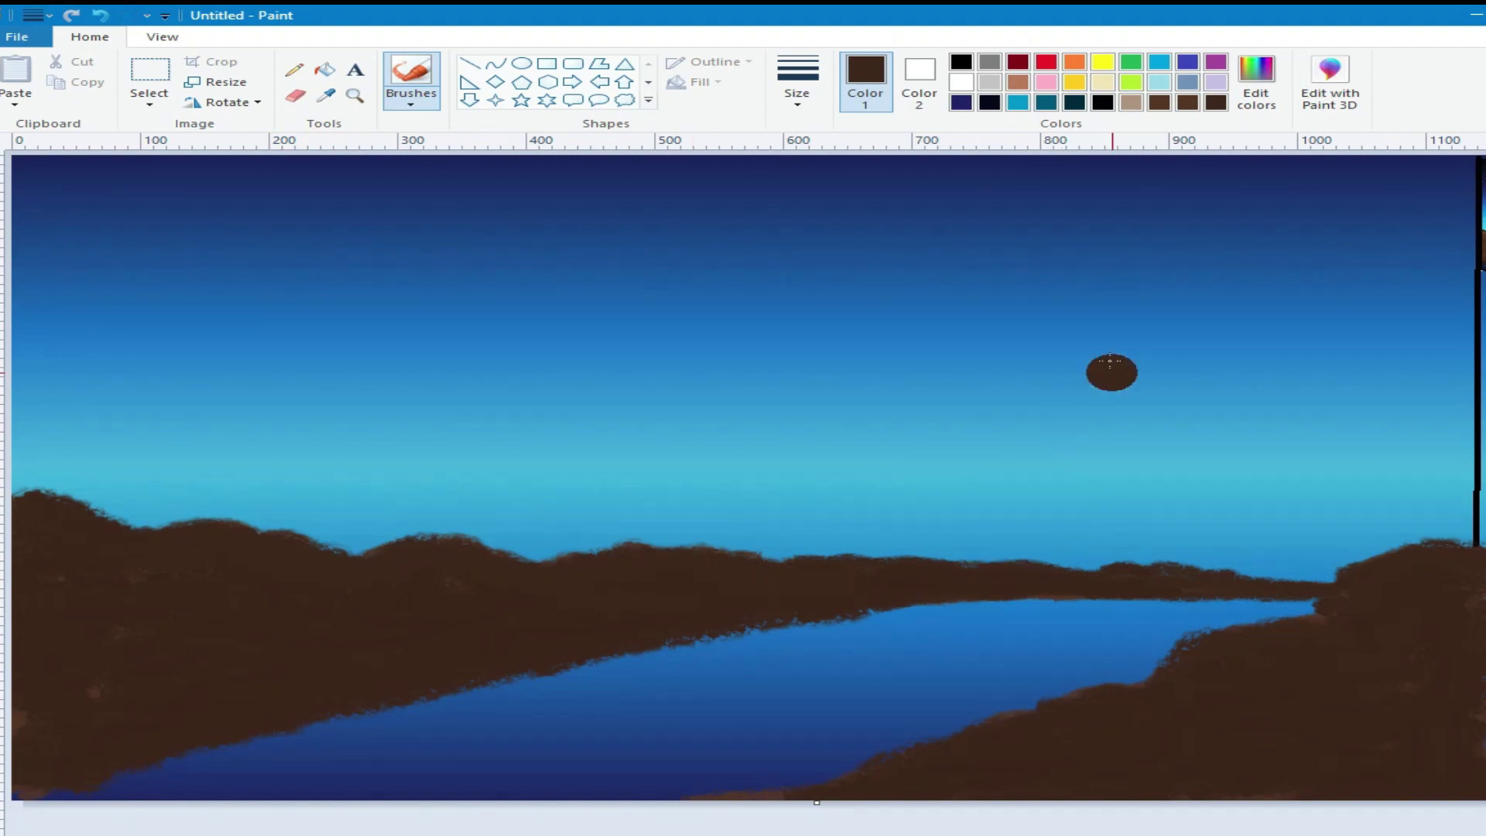
- Paint diagonal bands in the lighter brown down the leftmost hill and lower foreground, reducing the brush to the third thickness
click(1191, 107)
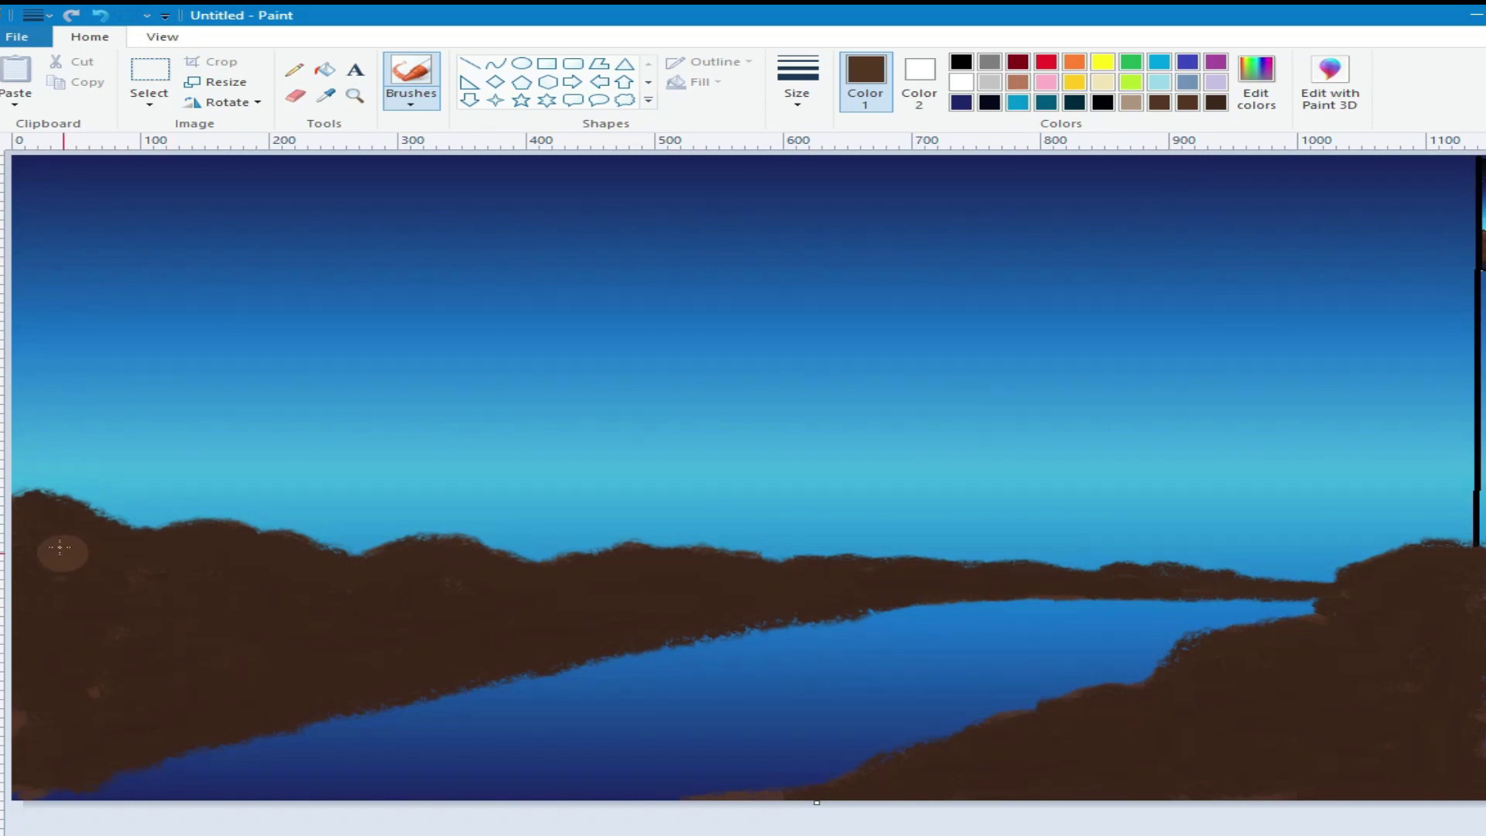
mouse_move(28, 532)
mouse_down()
mouse_move(47, 515)
mouse_move(134, 546)
mouse_up()
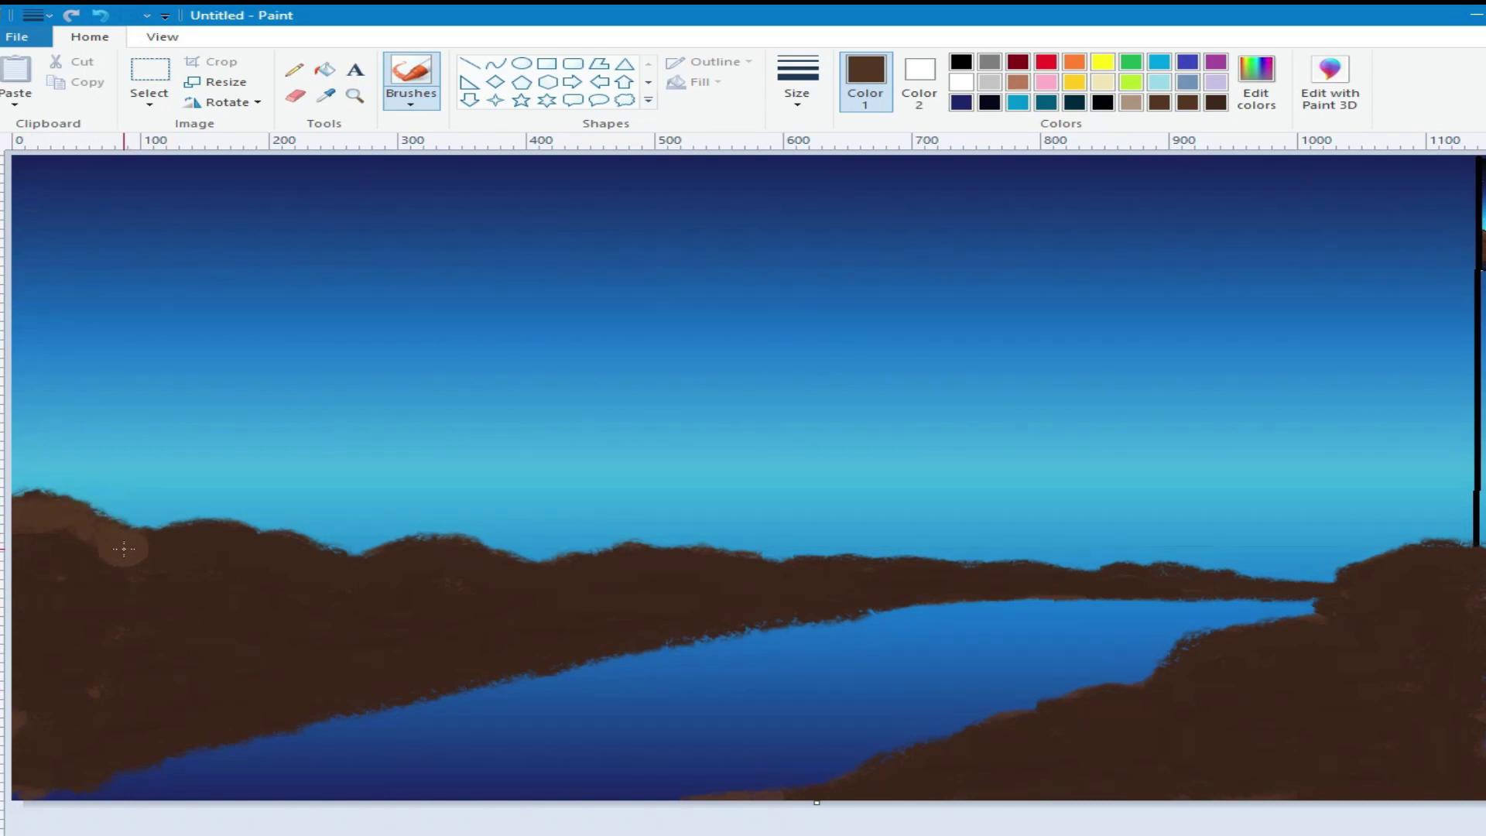
click(798, 89)
click(820, 199)
mouse_move(106, 536)
mouse_down()
mouse_move(20, 540)
mouse_move(151, 562)
mouse_move(435, 683)
mouse_move(278, 651)
mouse_move(116, 563)
mouse_move(92, 587)
mouse_move(232, 631)
mouse_move(85, 581)
mouse_move(12, 612)
mouse_up()
mouse_move(54, 708)
mouse_down()
mouse_move(8, 686)
mouse_move(184, 733)
mouse_move(17, 679)
mouse_move(97, 718)
mouse_move(30, 702)
mouse_move(182, 739)
mouse_move(46, 723)
mouse_up()
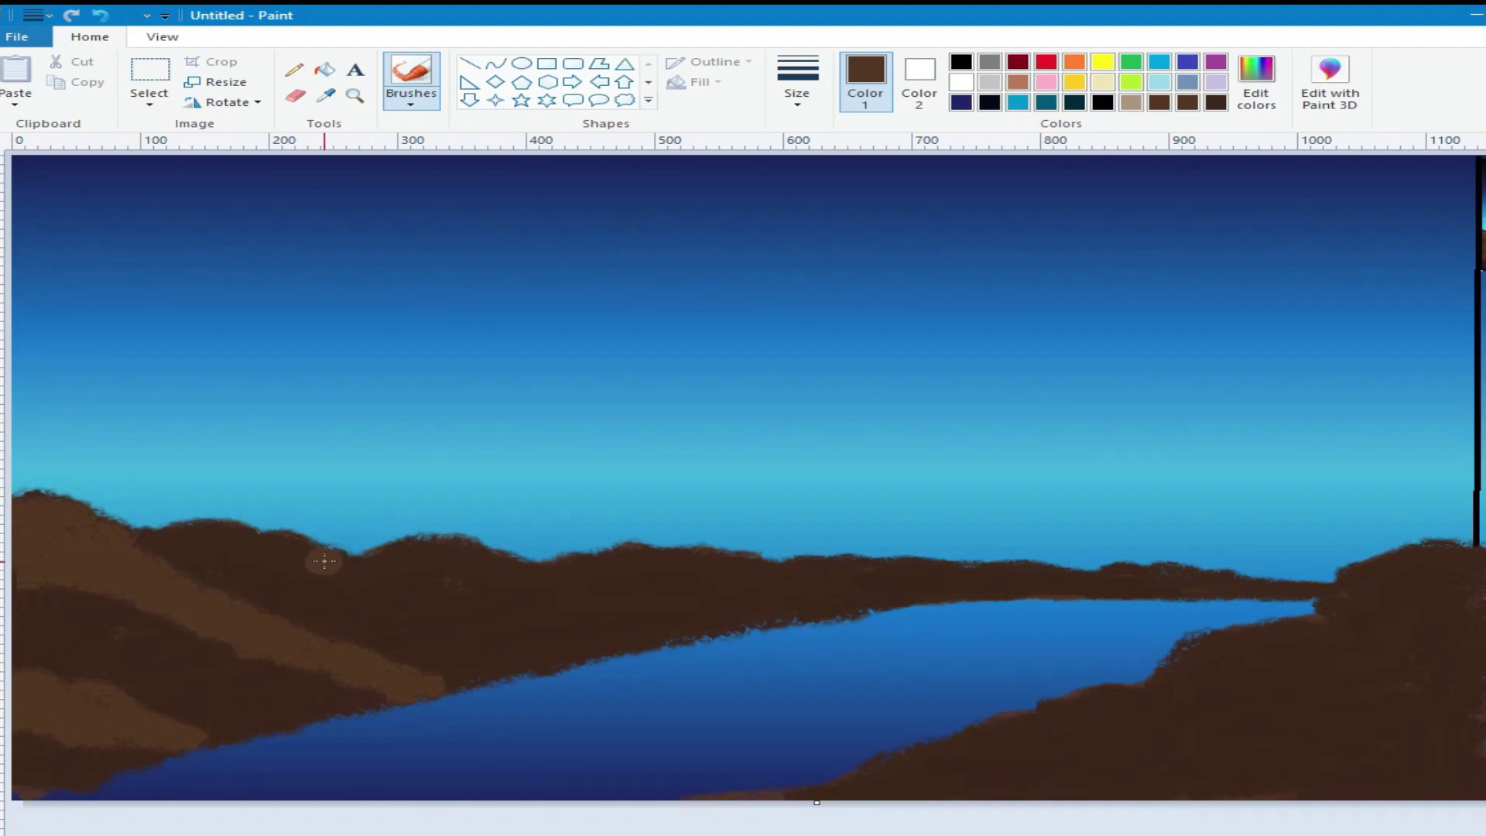
- Paint lighter brown bands over the crests and down the slopes of the remaining hills on the left land
drag(264, 542, 546, 656)
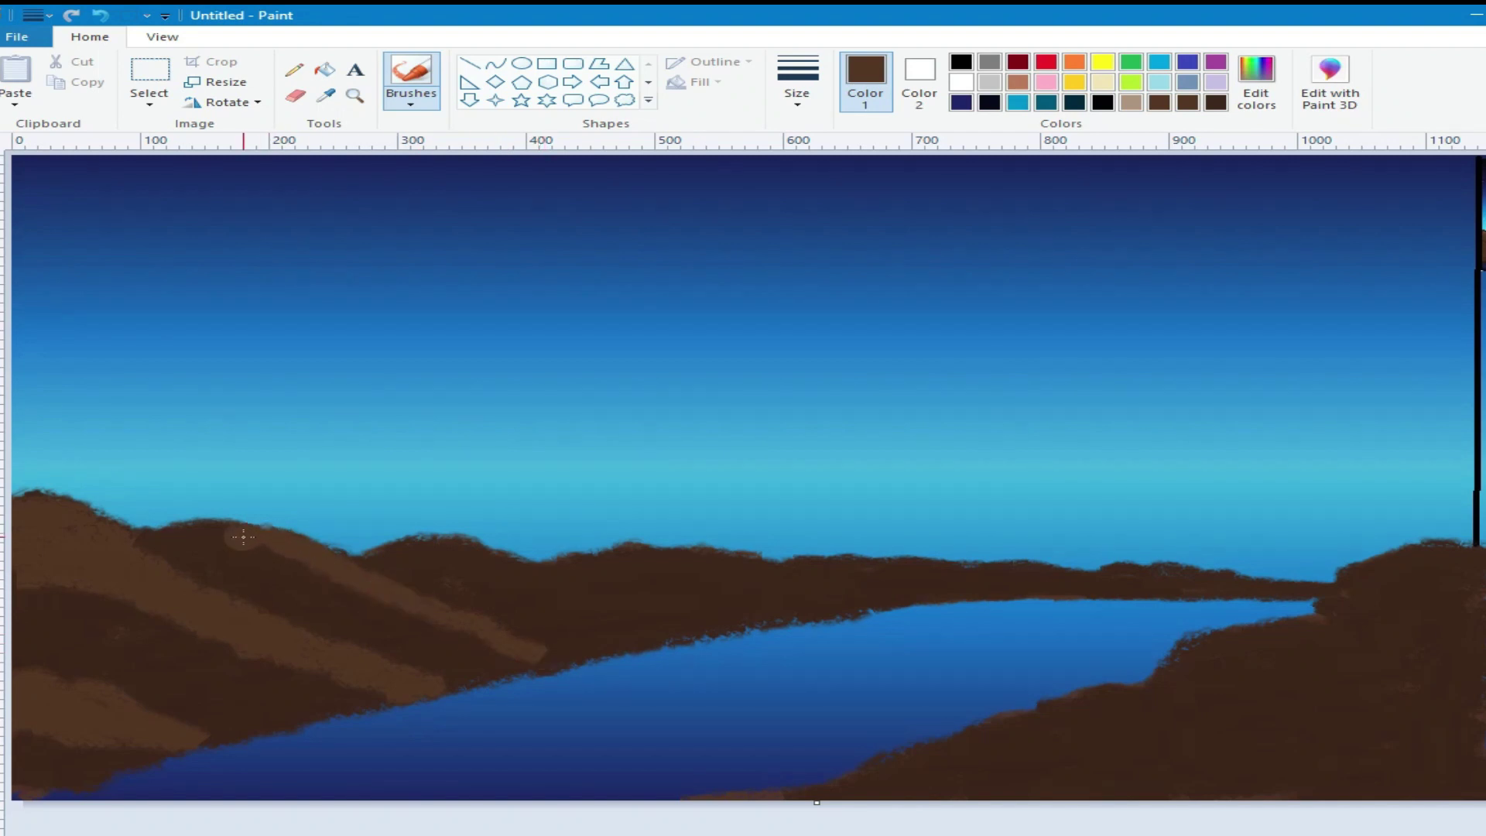
mouse_move(151, 547)
mouse_down()
mouse_move(304, 565)
mouse_move(145, 550)
mouse_move(287, 551)
mouse_move(306, 567)
mouse_move(221, 559)
mouse_move(383, 596)
mouse_move(570, 664)
mouse_up()
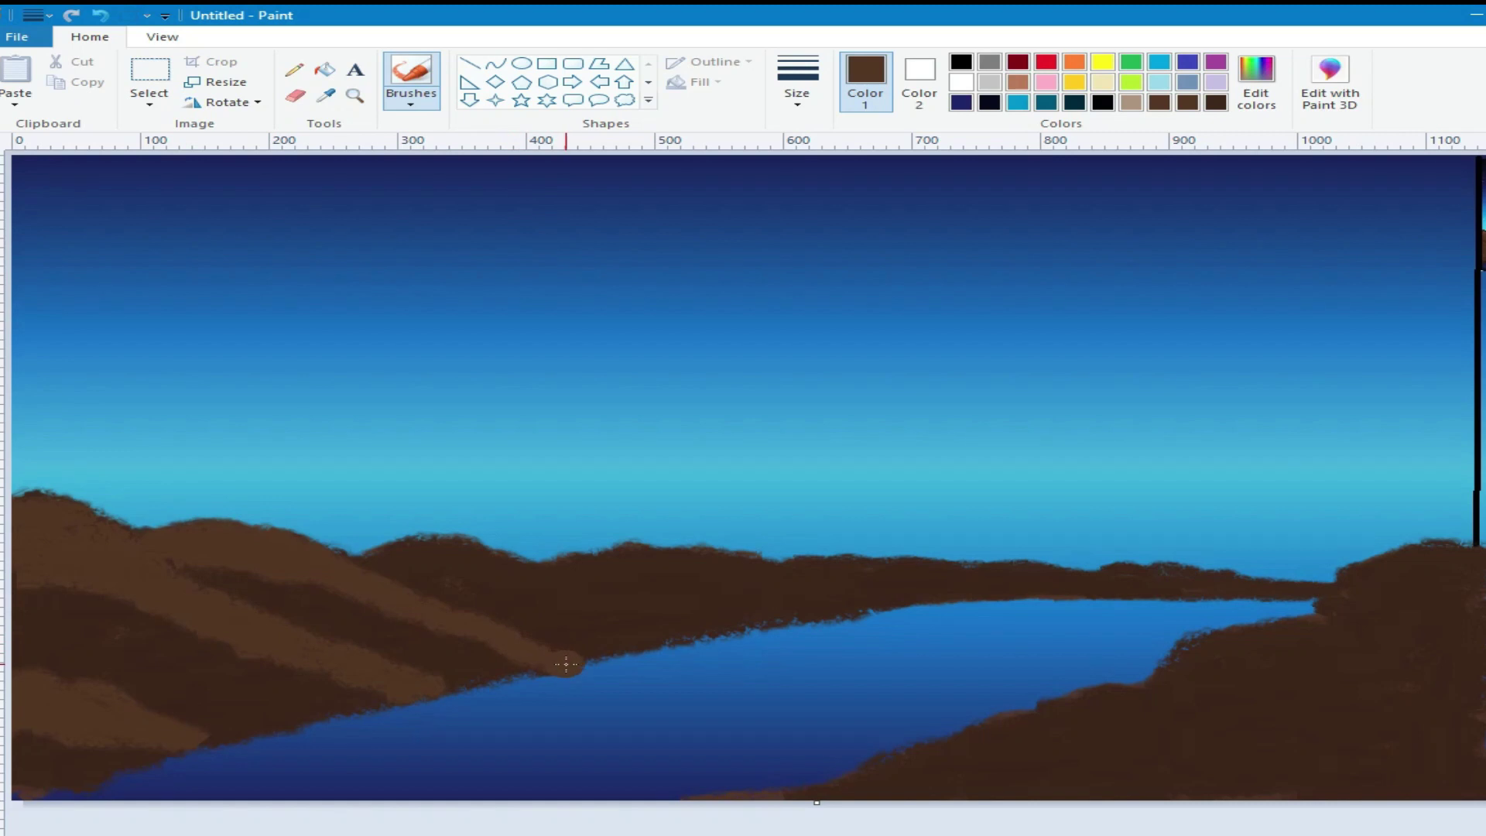
mouse_move(377, 560)
mouse_down()
mouse_move(405, 547)
mouse_move(460, 553)
mouse_move(652, 636)
mouse_up()
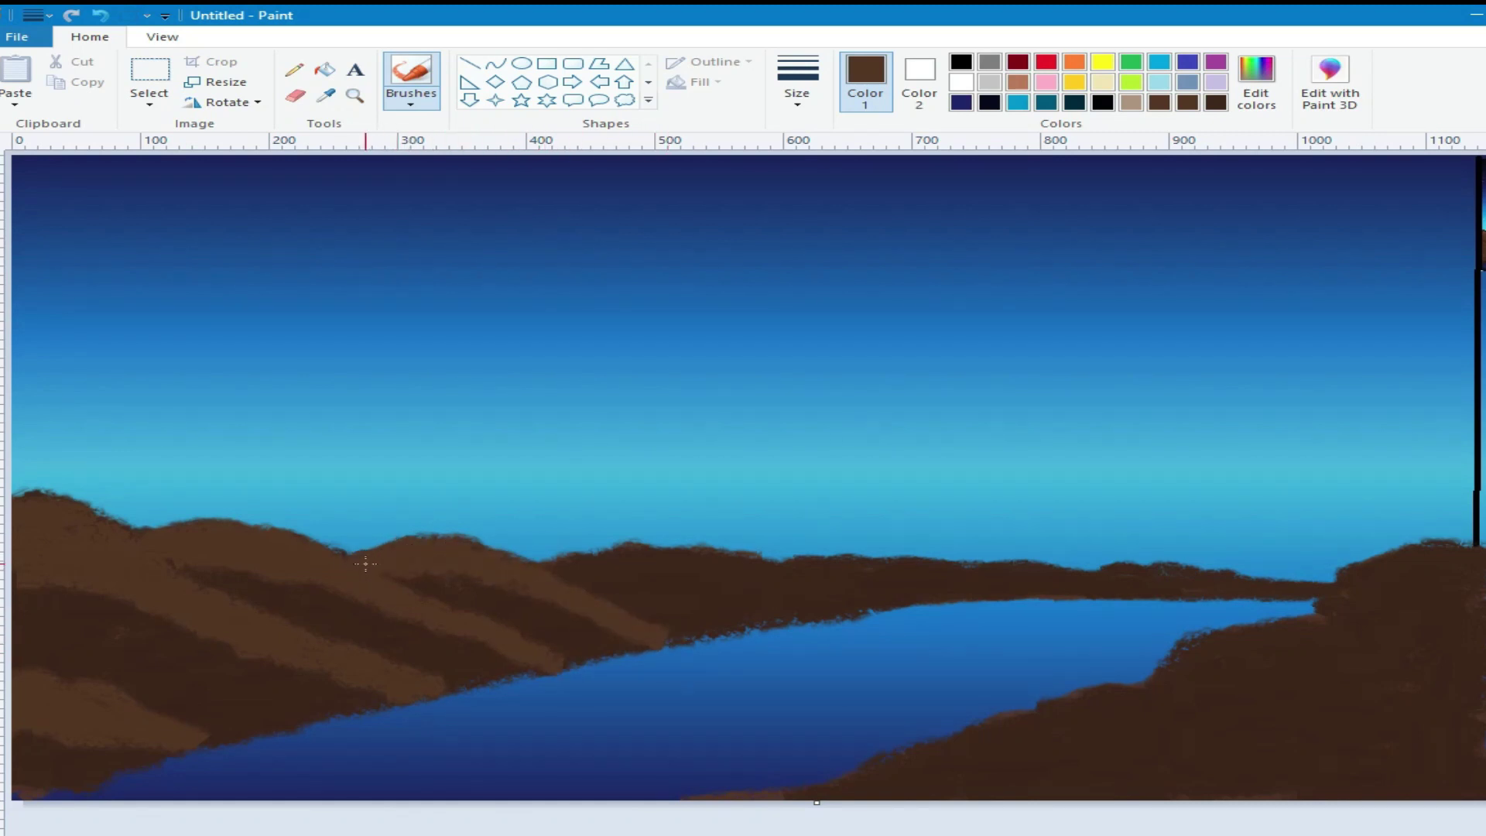
mouse_move(560, 573)
mouse_down()
mouse_move(661, 554)
mouse_move(905, 601)
mouse_move(604, 568)
mouse_move(856, 602)
mouse_up()
- Paint small lighter brown bands along the crests and slopes of the distant strip using the second brush thickness
click(798, 81)
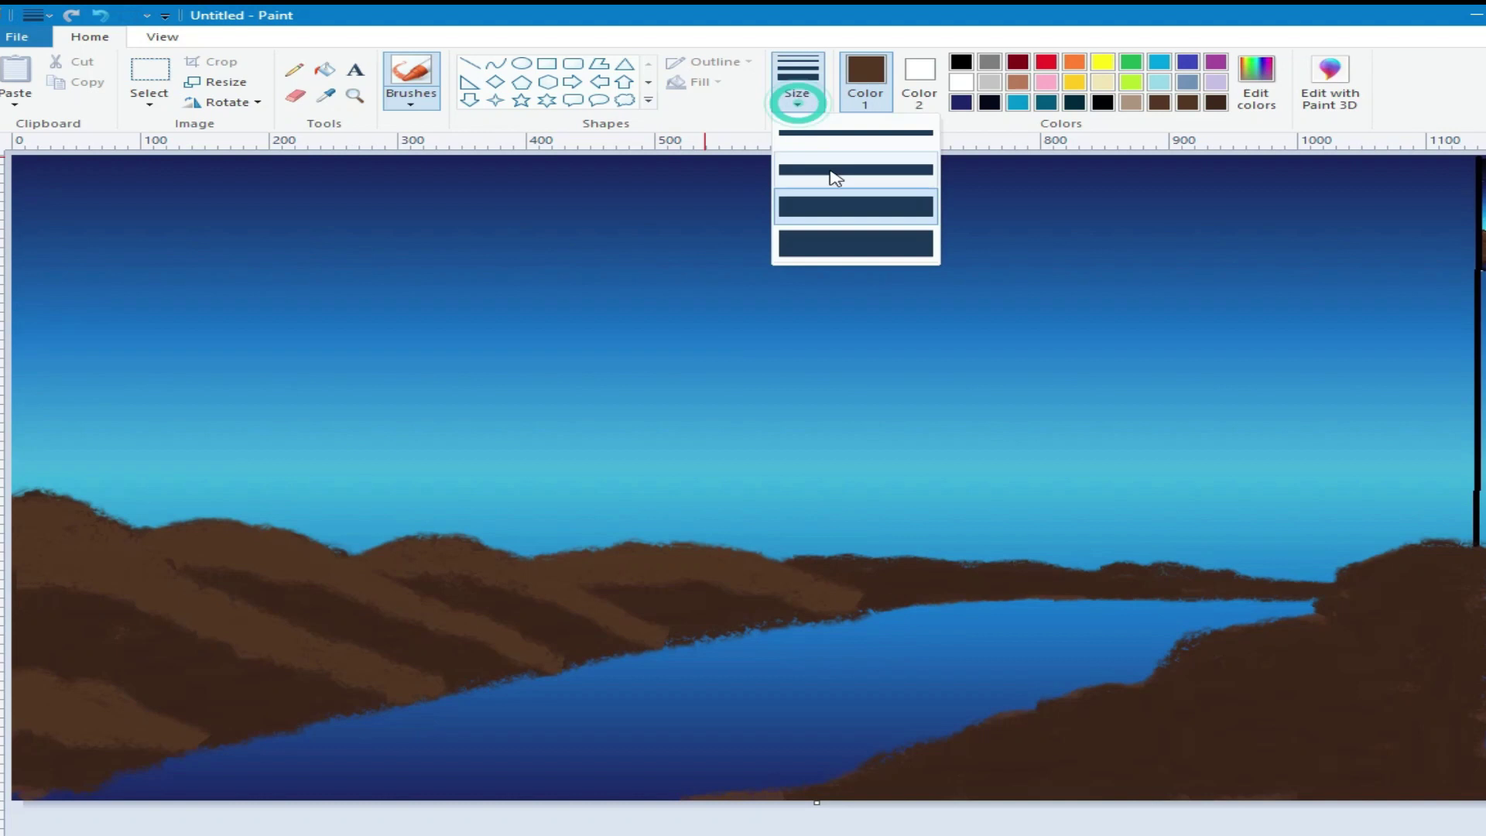
click(839, 177)
drag(790, 566, 857, 563)
drag(972, 562, 1051, 570)
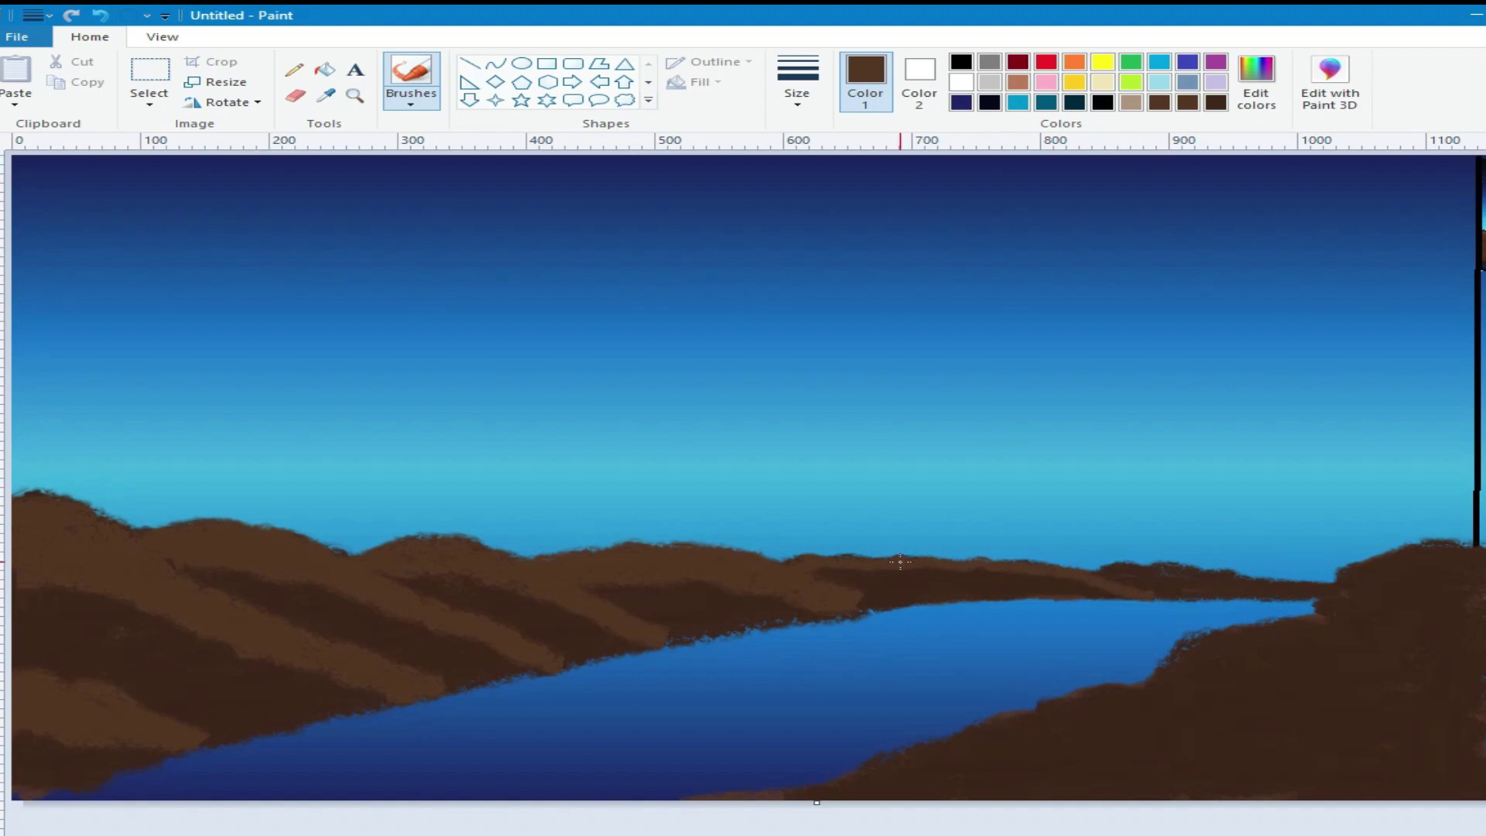
click(1104, 570)
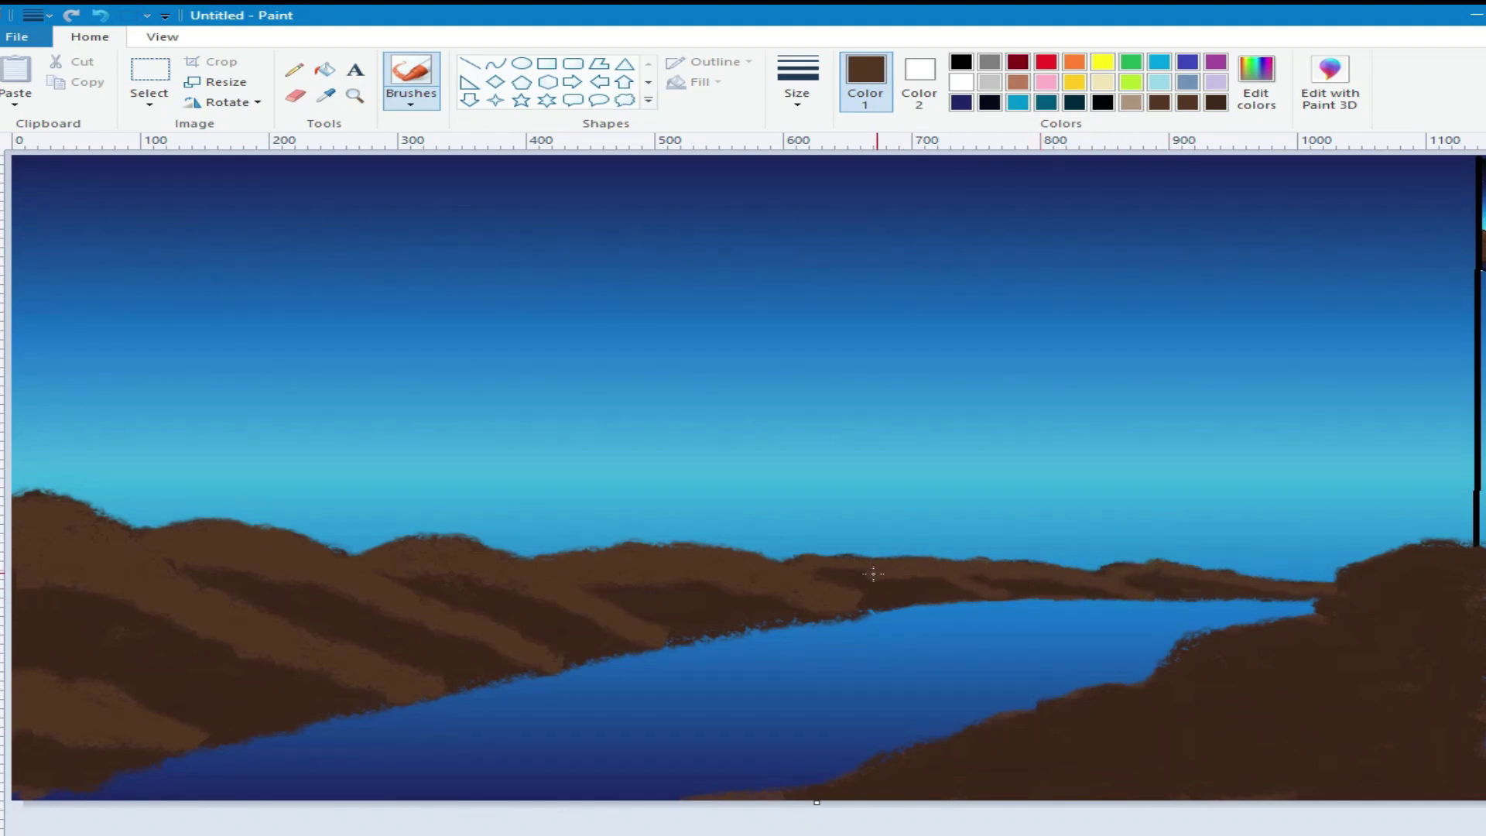
click(886, 610)
click(869, 571)
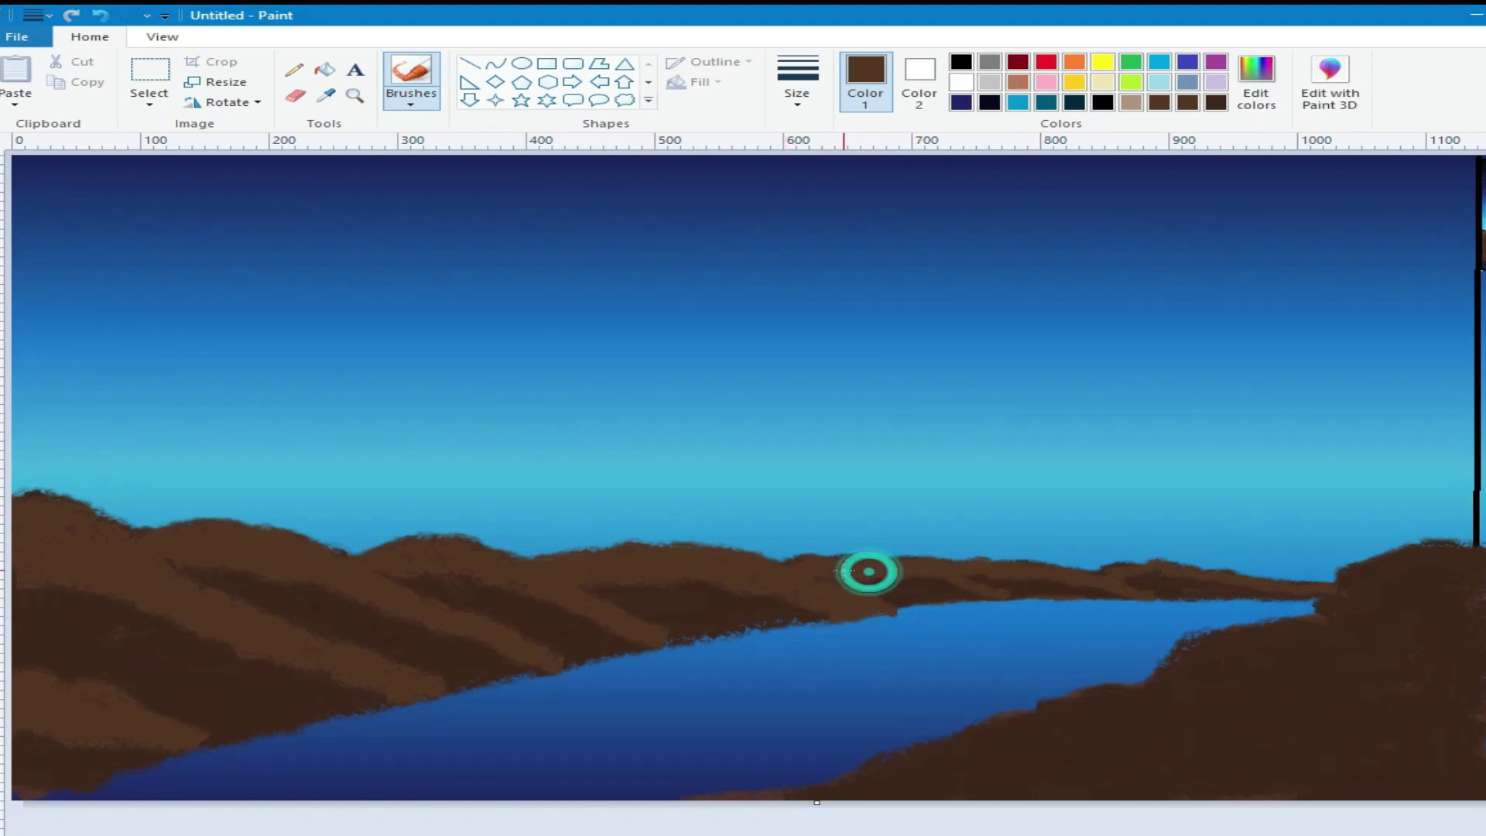
click(938, 582)
click(1027, 576)
- Extend the lighter brown into the dark gaps between the left hills to widen their bands
drag(200, 567, 250, 584)
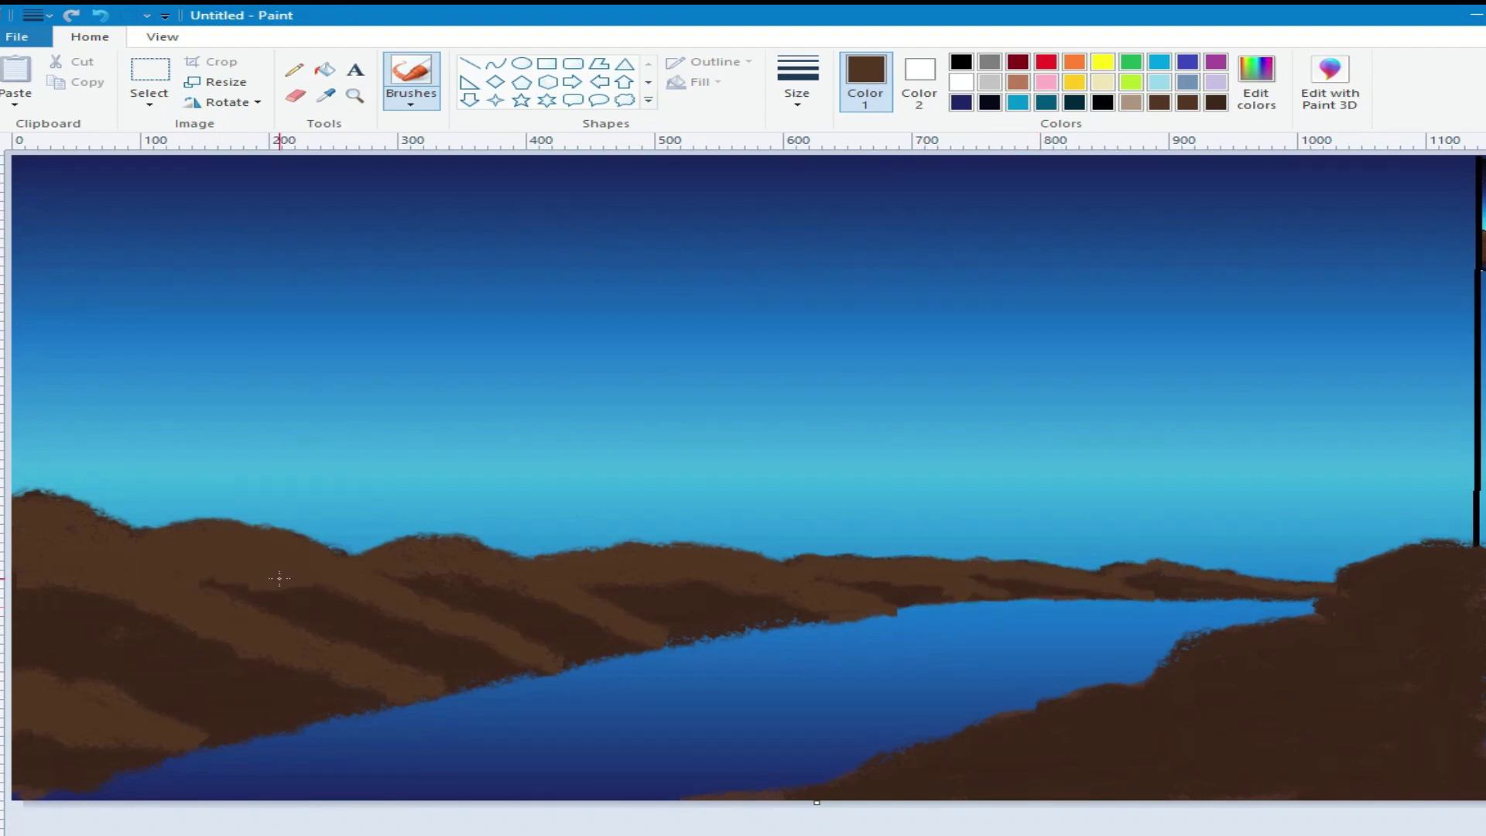
mouse_move(402, 605)
mouse_down()
mouse_move(209, 585)
mouse_move(409, 637)
mouse_up()
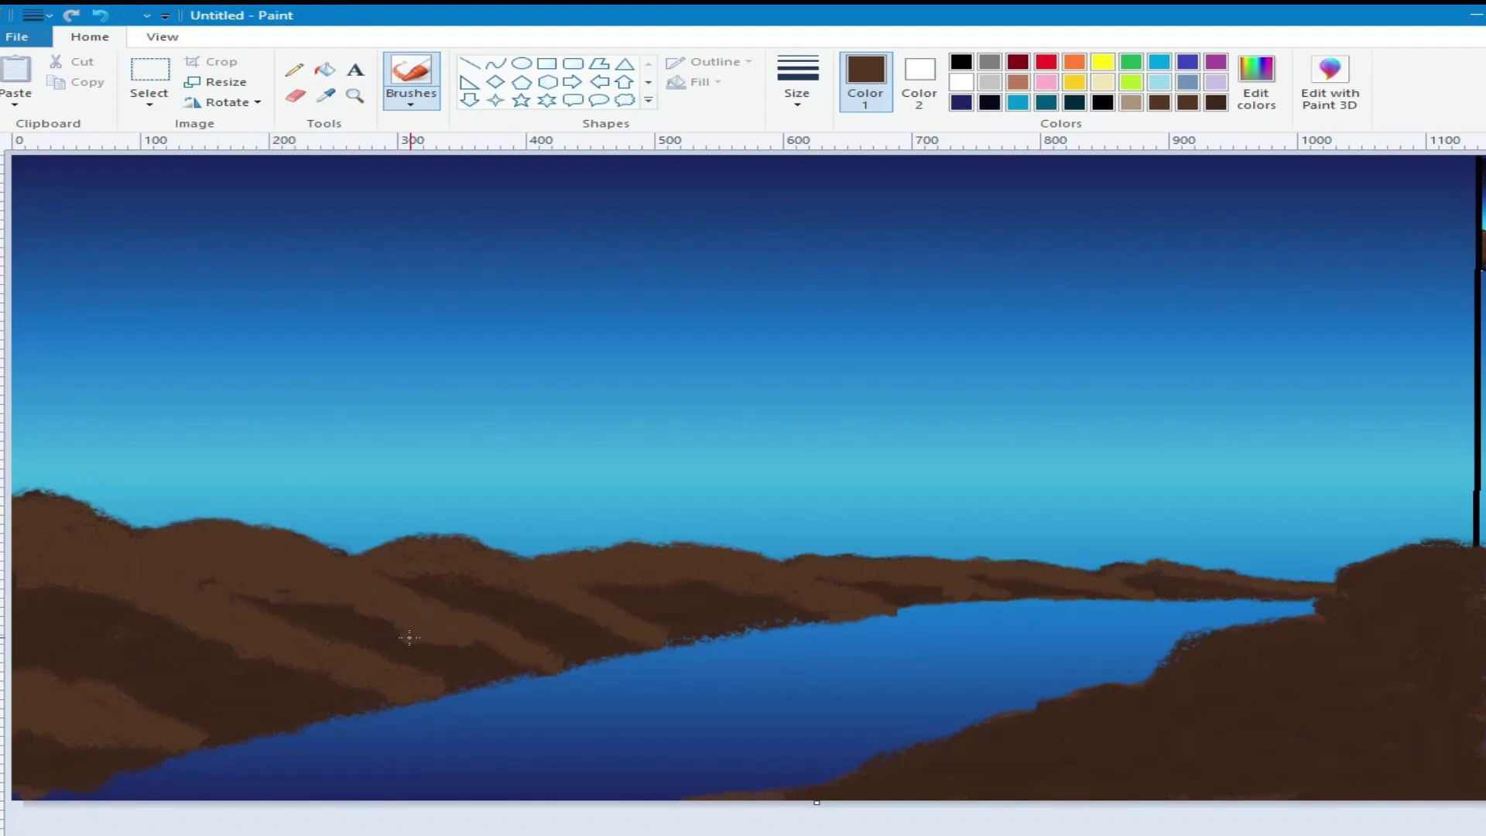
click(475, 580)
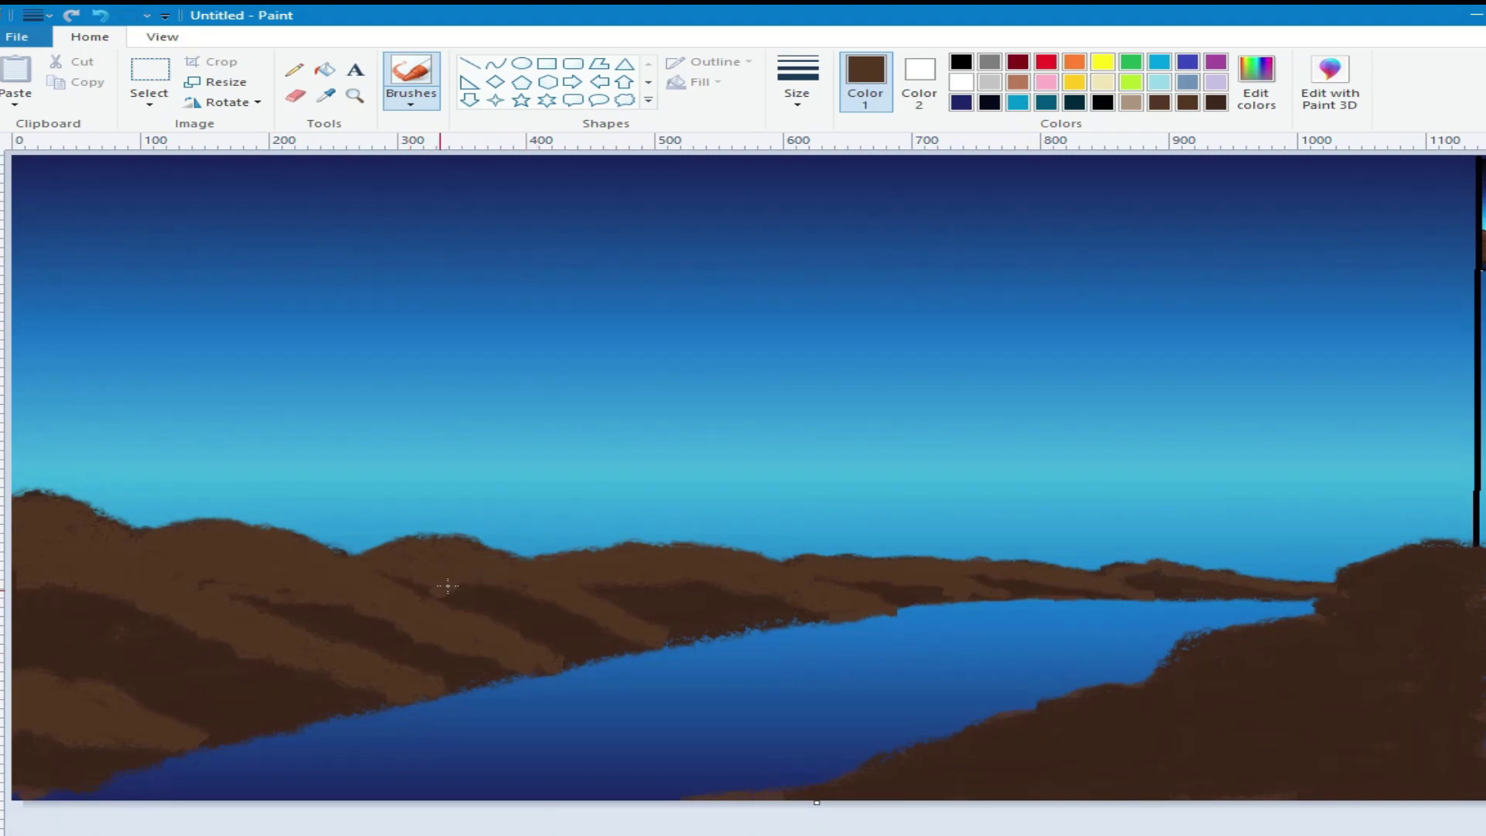
drag(511, 594, 622, 640)
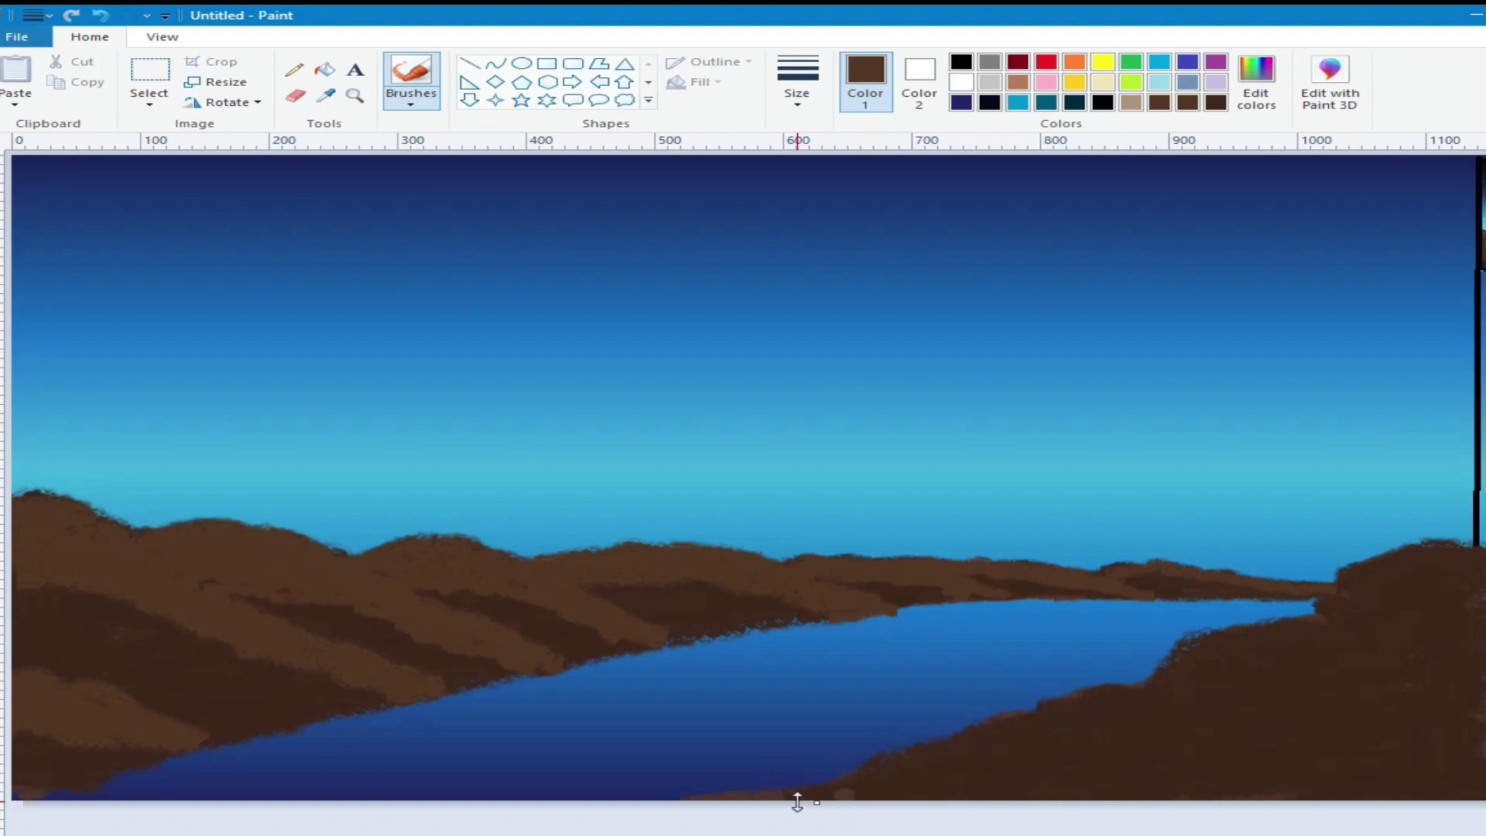
- Paint lighter brown ridges on the right hill along its shoreline, middle folds and crest
mouse_move(863, 778)
mouse_down()
mouse_move(1106, 689)
mouse_move(1236, 675)
mouse_up()
drag(1327, 658, 1457, 647)
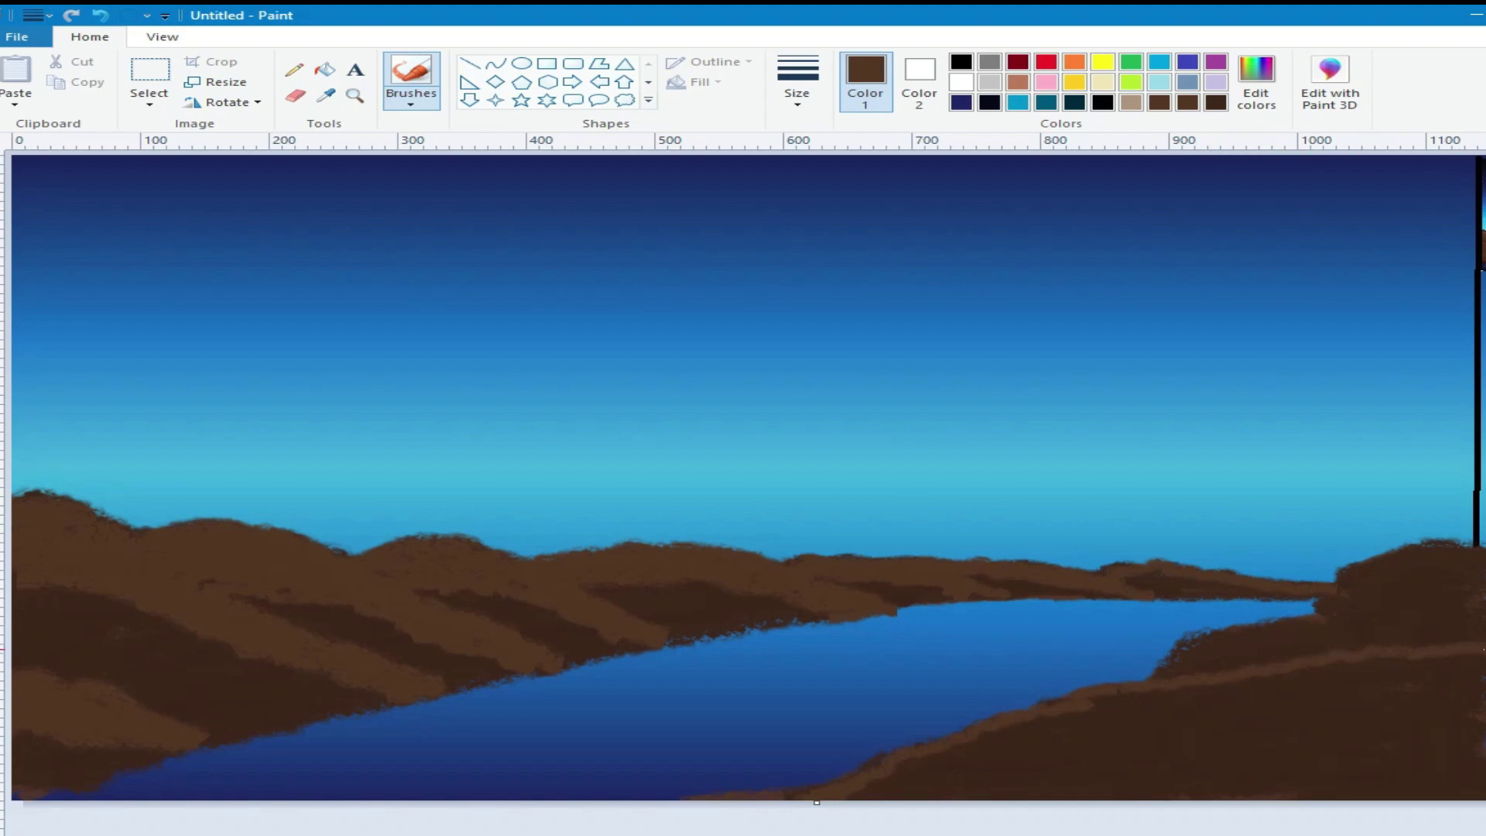
drag(1181, 655, 1258, 628)
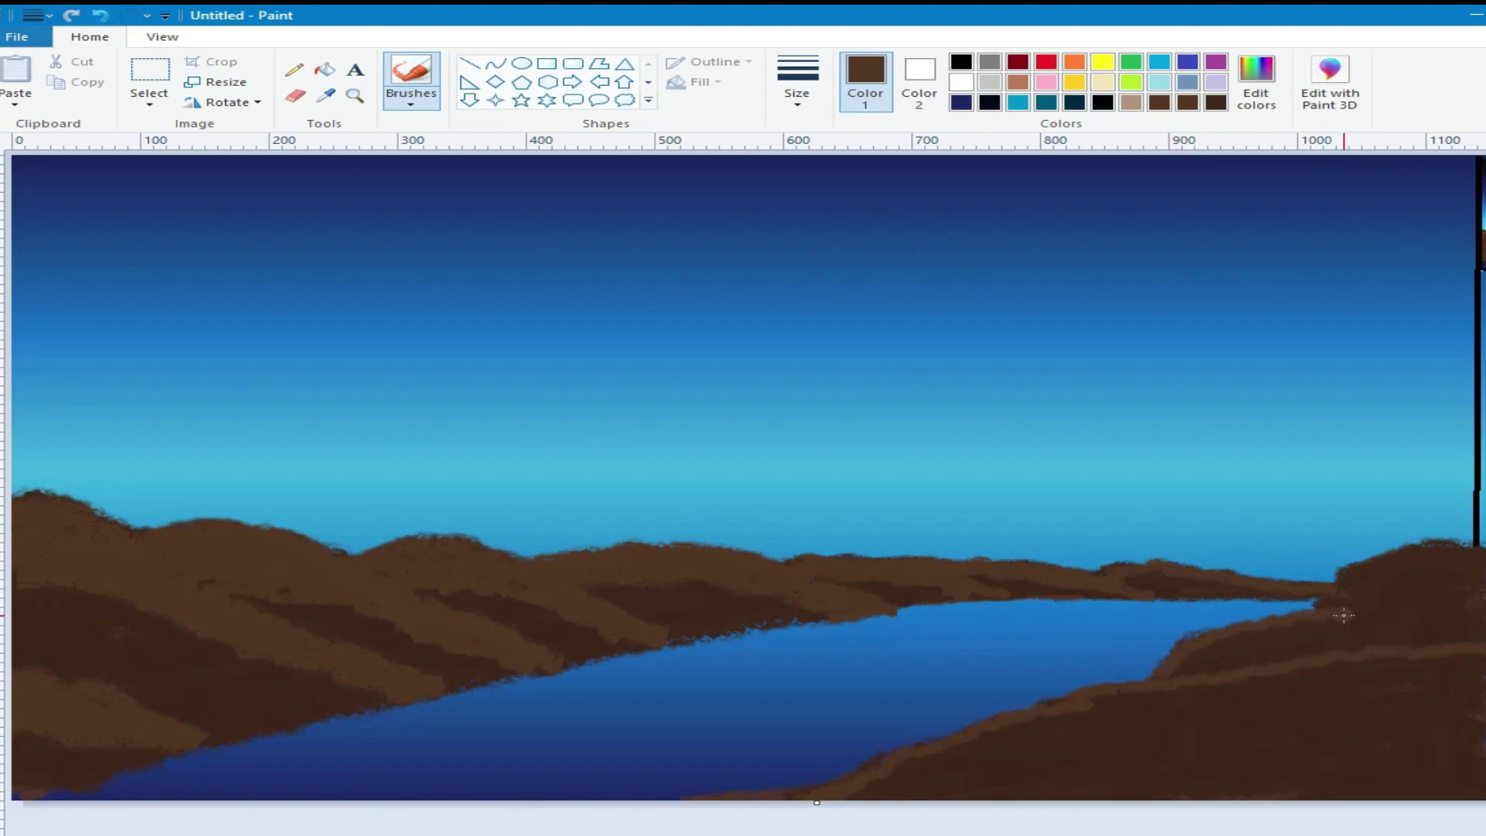
drag(1344, 615, 1438, 590)
drag(1314, 611, 1408, 553)
click(1337, 590)
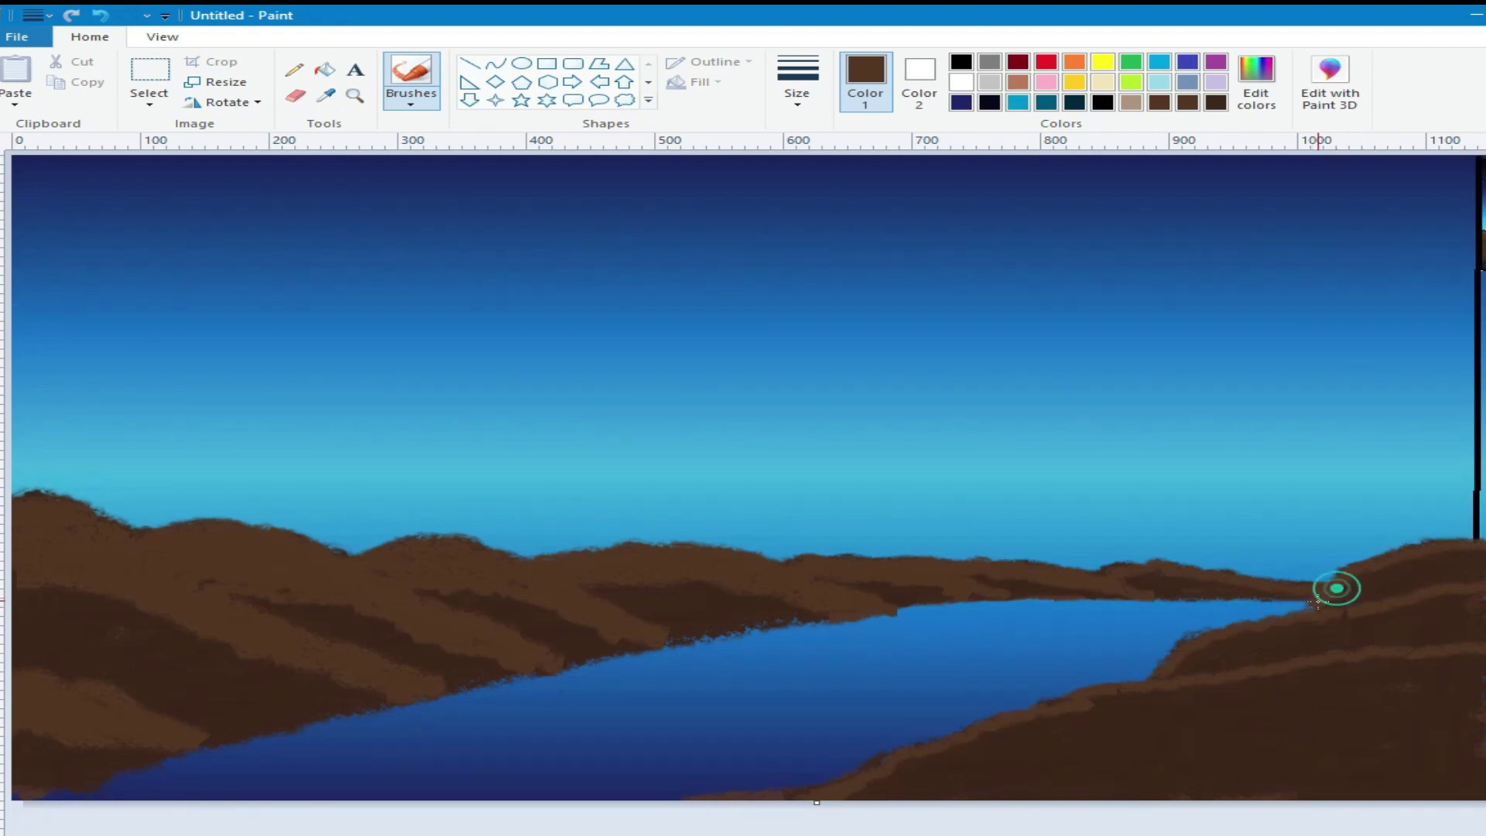
- Add lighter brown touches and a broad lower band to the foreground slope of the right hill
click(1035, 707)
click(1031, 734)
mouse_move(998, 800)
mouse_down()
mouse_move(1471, 727)
mouse_move(1177, 776)
mouse_move(1130, 769)
mouse_move(1424, 746)
mouse_move(1193, 778)
mouse_move(1344, 756)
mouse_move(1115, 701)
mouse_move(976, 730)
mouse_up()
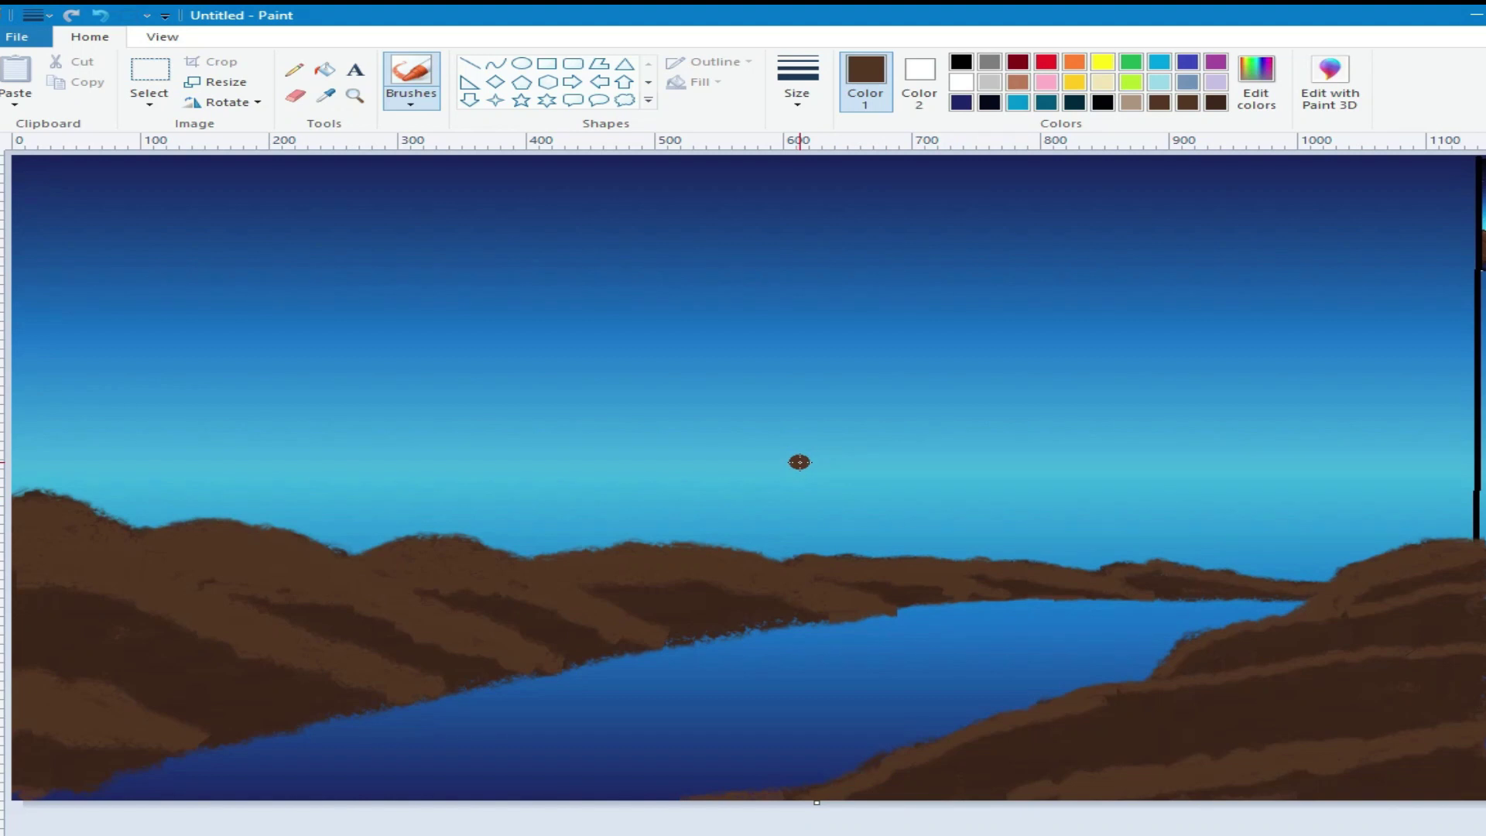
- Mix a slightly darker brown and blend it between the light and dark bands on the left hills, distant strip and right hill
click(1255, 78)
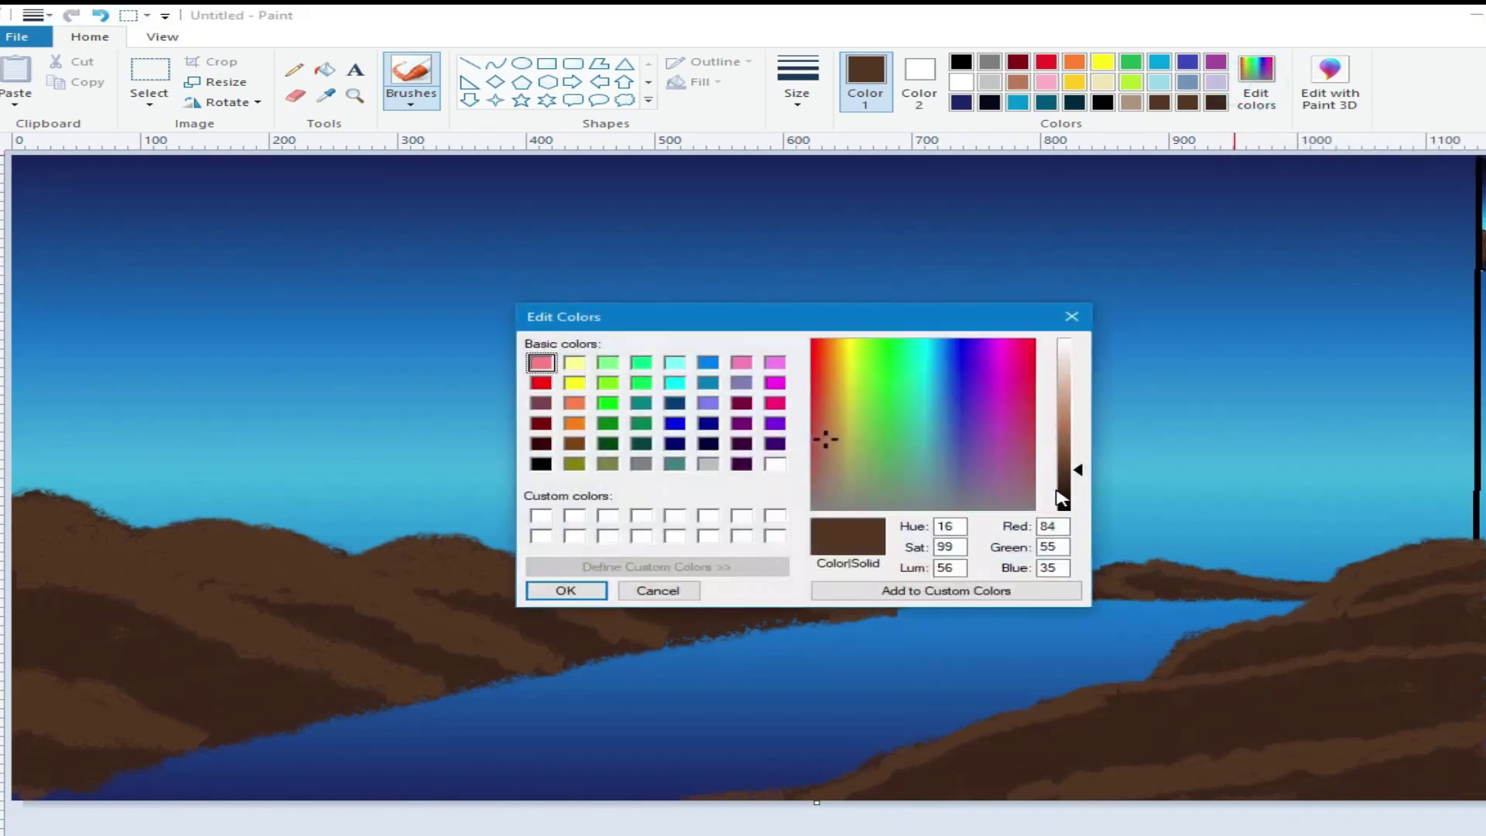
click(566, 590)
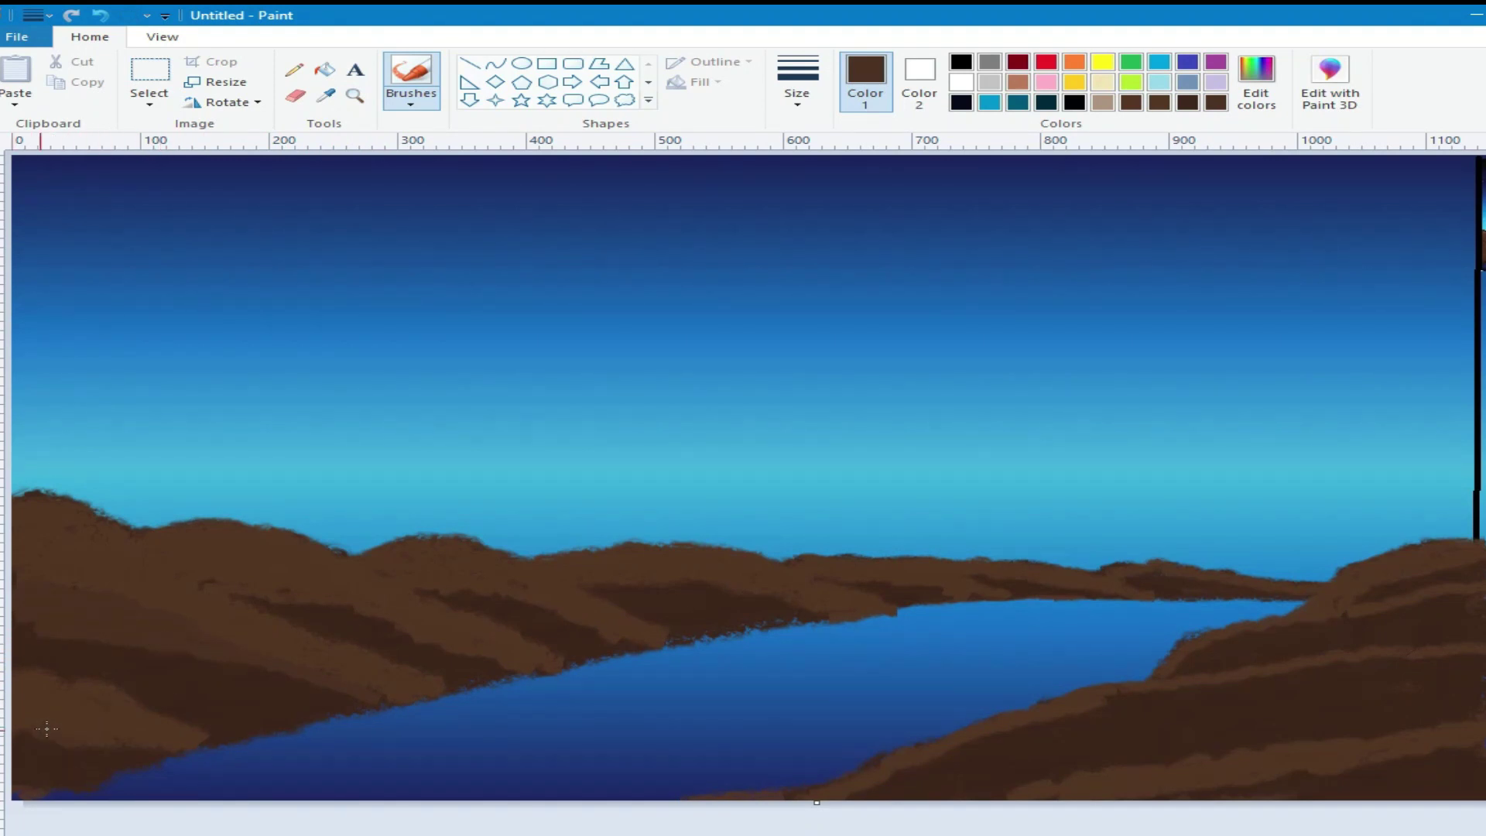
click(332, 601)
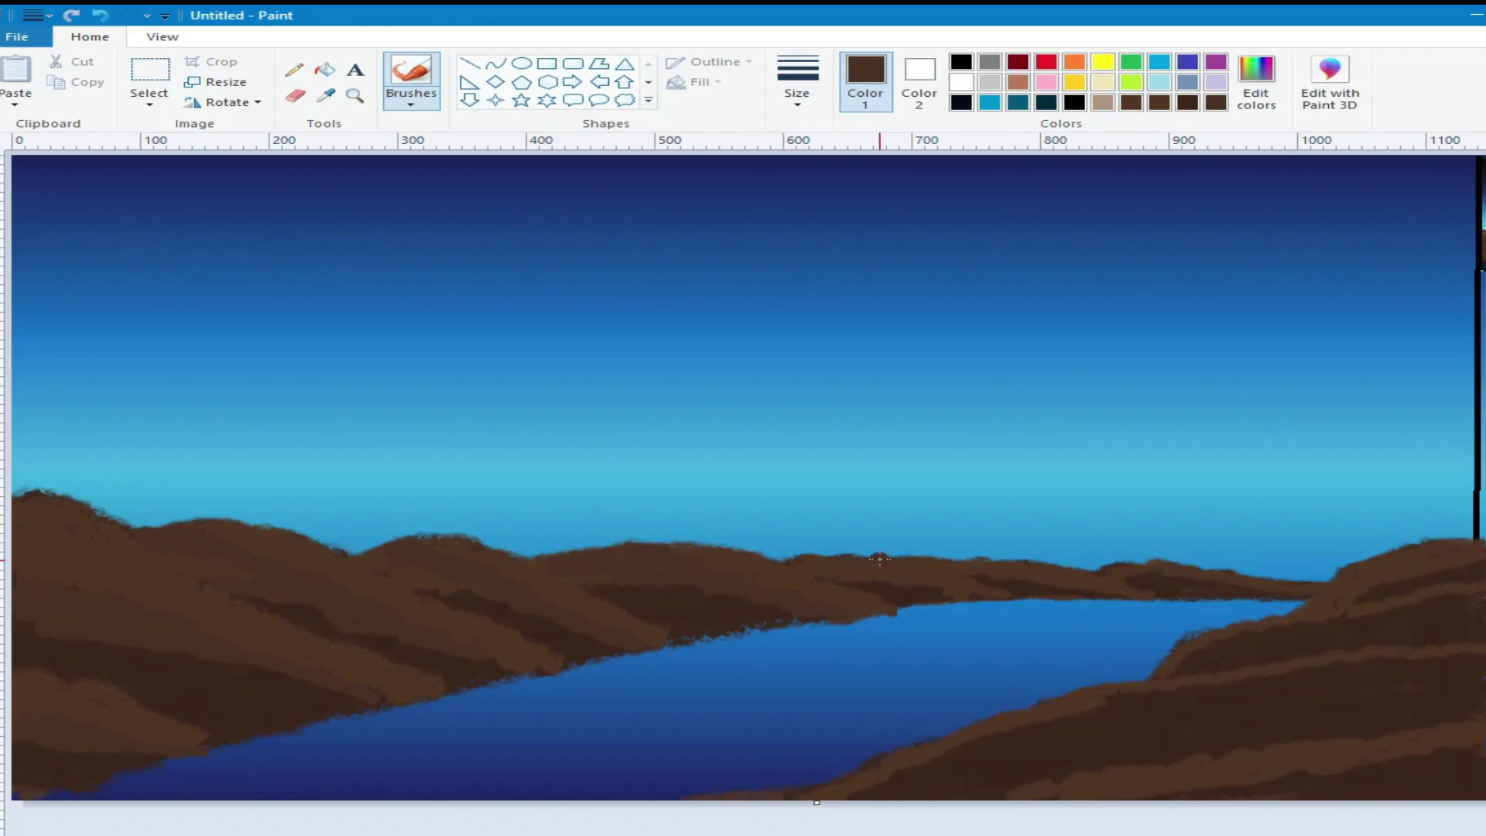
drag(1139, 577, 1183, 574)
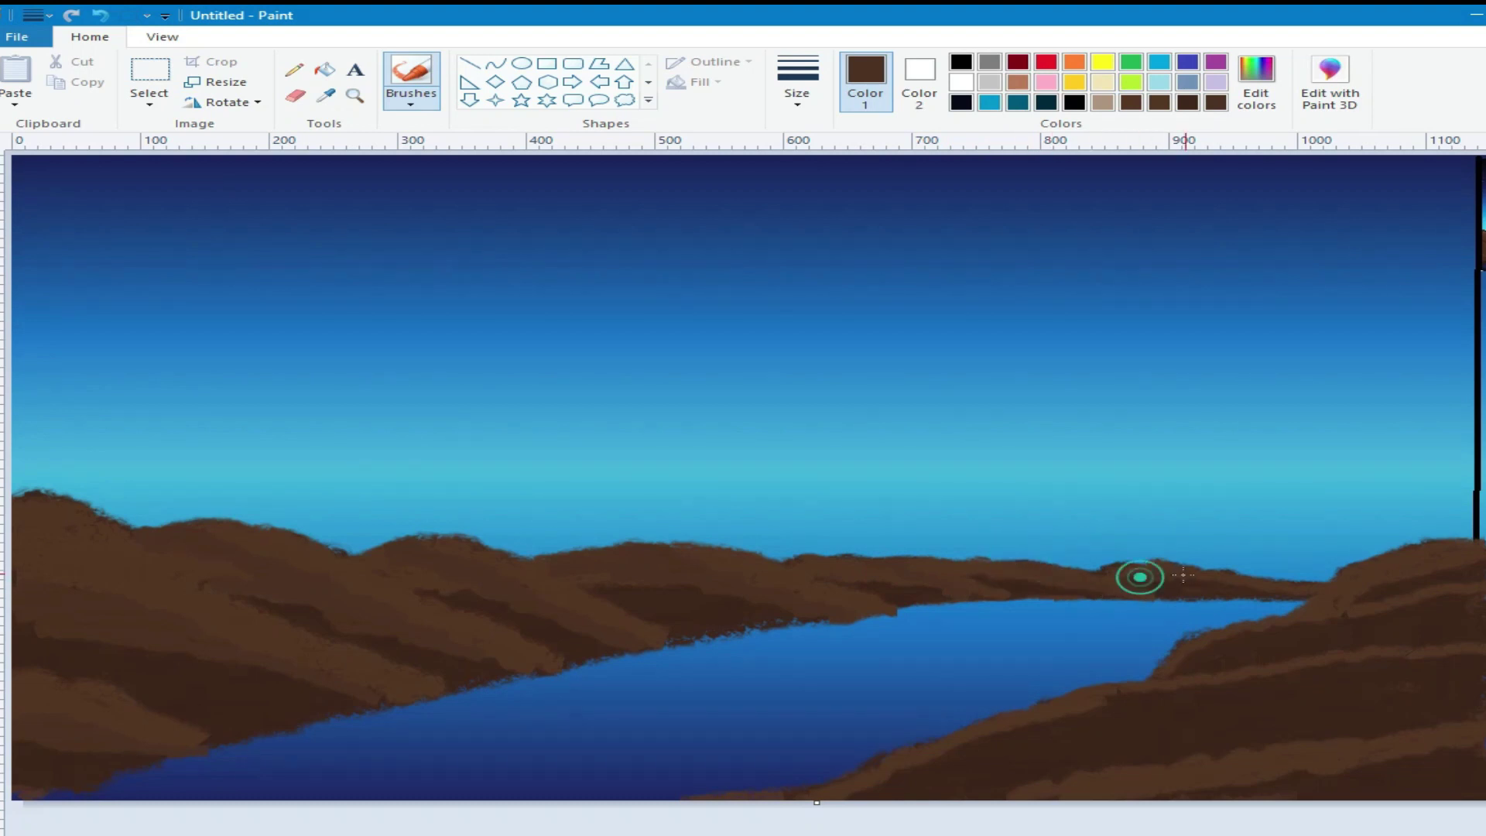
click(880, 774)
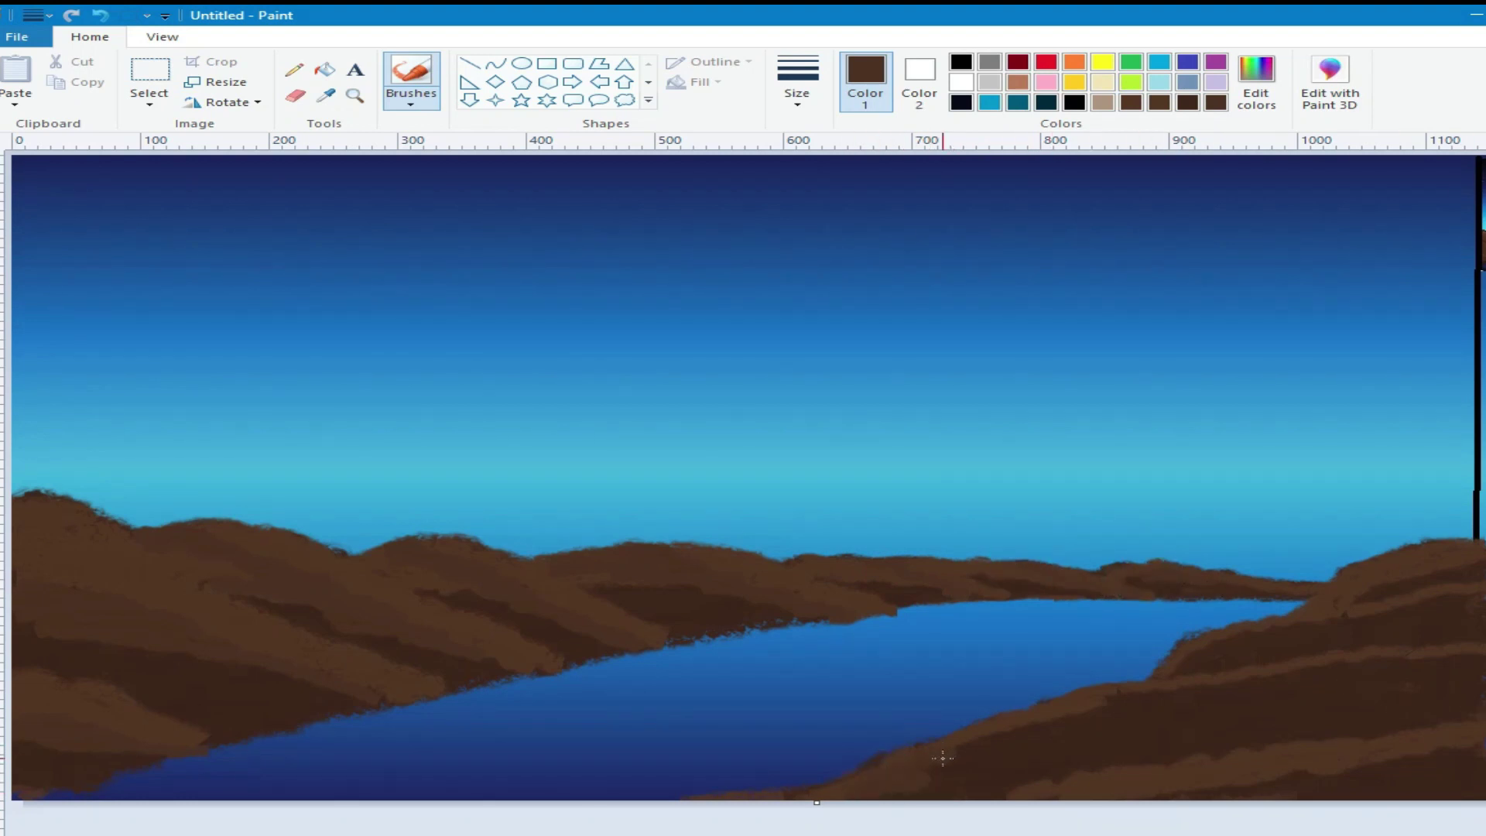
mouse_move(972, 748)
mouse_down()
mouse_move(1025, 723)
mouse_move(1197, 681)
mouse_move(1431, 662)
mouse_up()
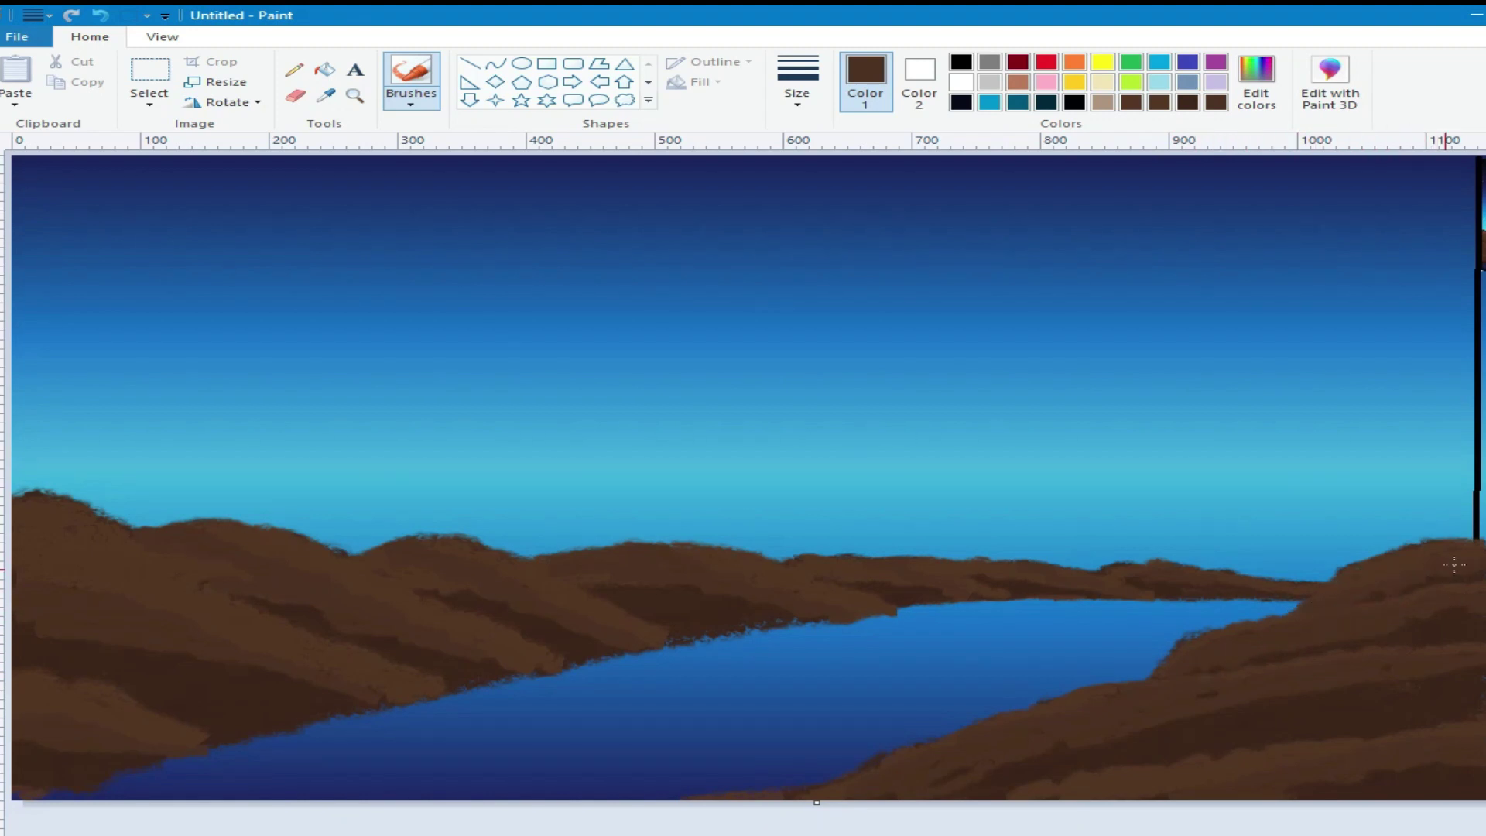
- Mix a darker brown and blend it into the shadow edges of the left hills and the right hill's slopes
click(1256, 77)
click(1069, 478)
click(566, 590)
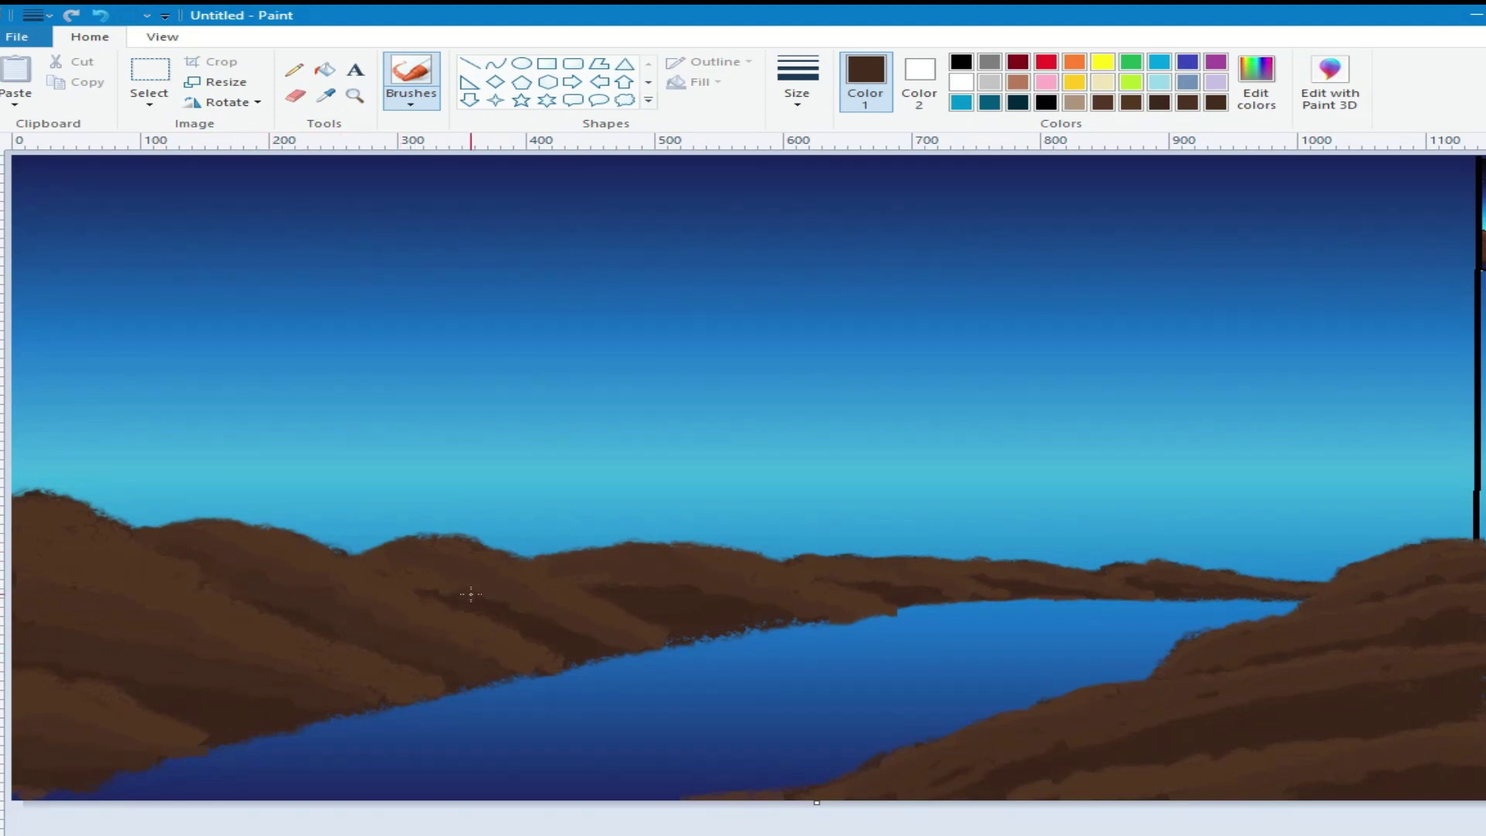
drag(358, 555, 386, 547)
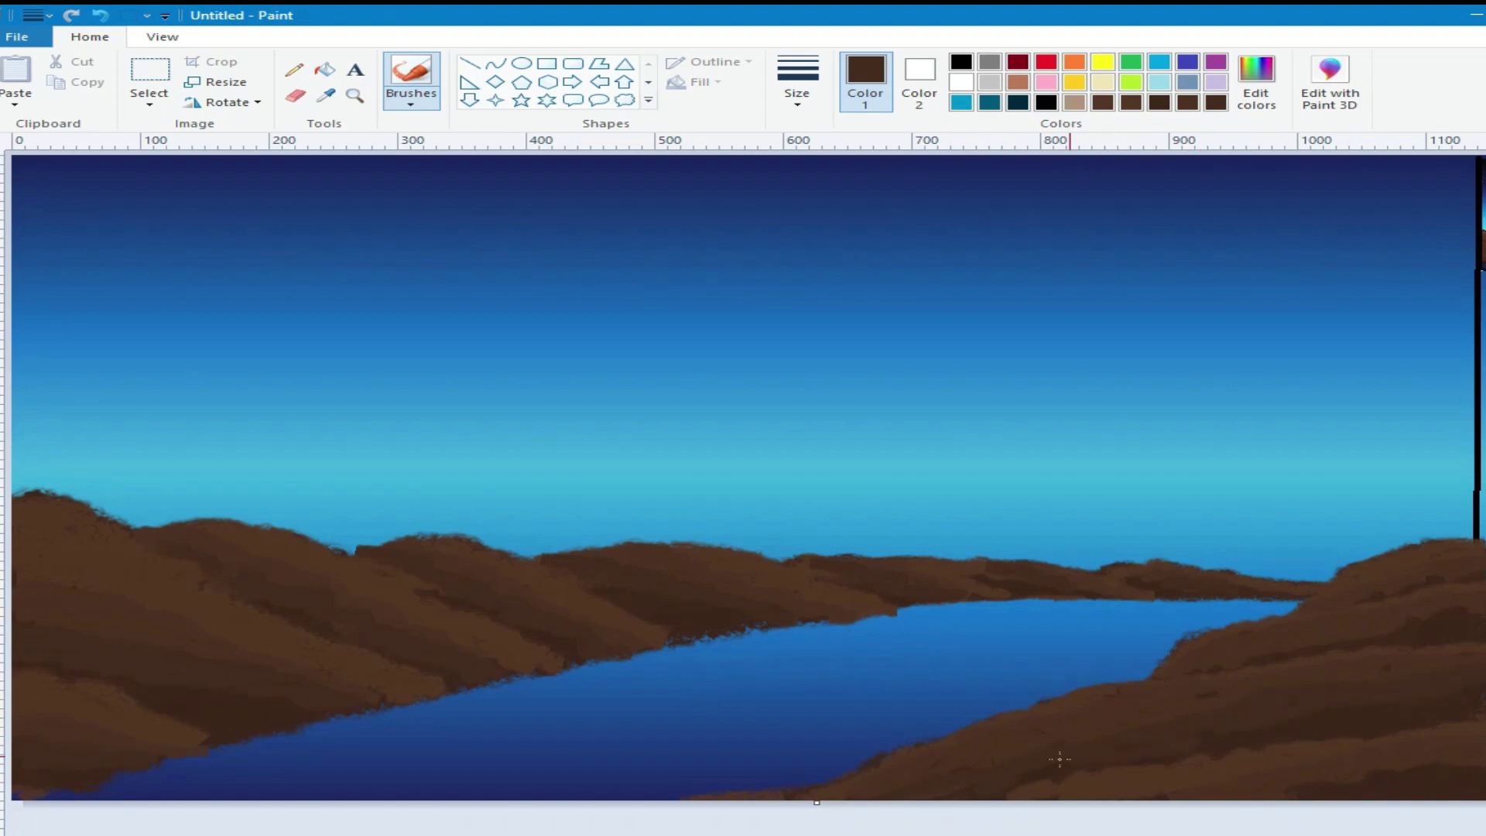
click(1443, 607)
click(1394, 767)
- Mix another dark brown and smooth the shadow edges on the leftmost hill and lower foreground
click(1255, 81)
click(565, 590)
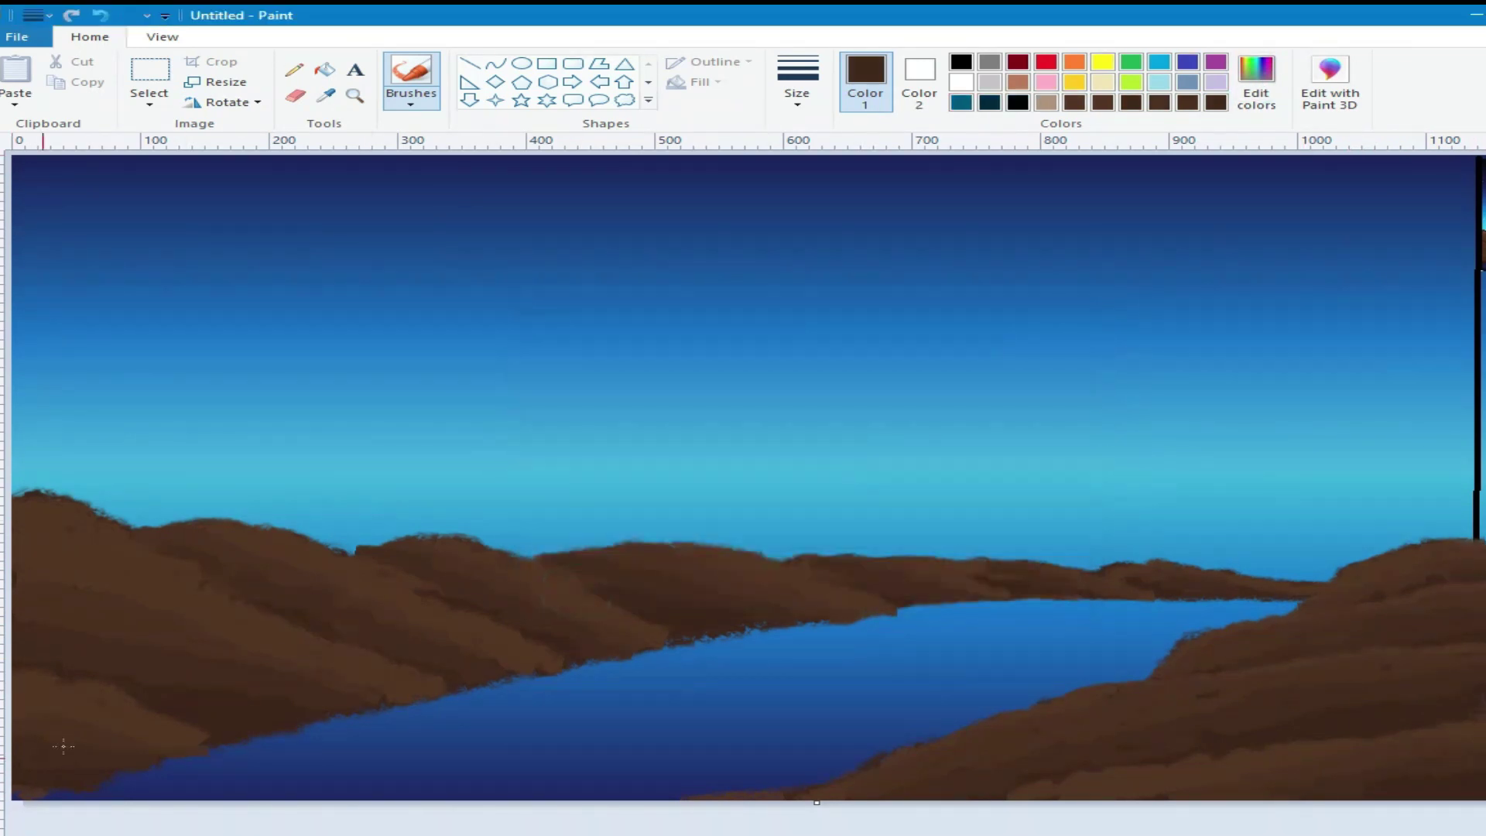
click(36, 661)
click(150, 686)
click(113, 759)
- Blend the same dark brown into the shadows of the middle hills, distant strip and right hill
click(554, 641)
click(696, 613)
click(642, 604)
click(906, 597)
click(1161, 641)
click(1248, 734)
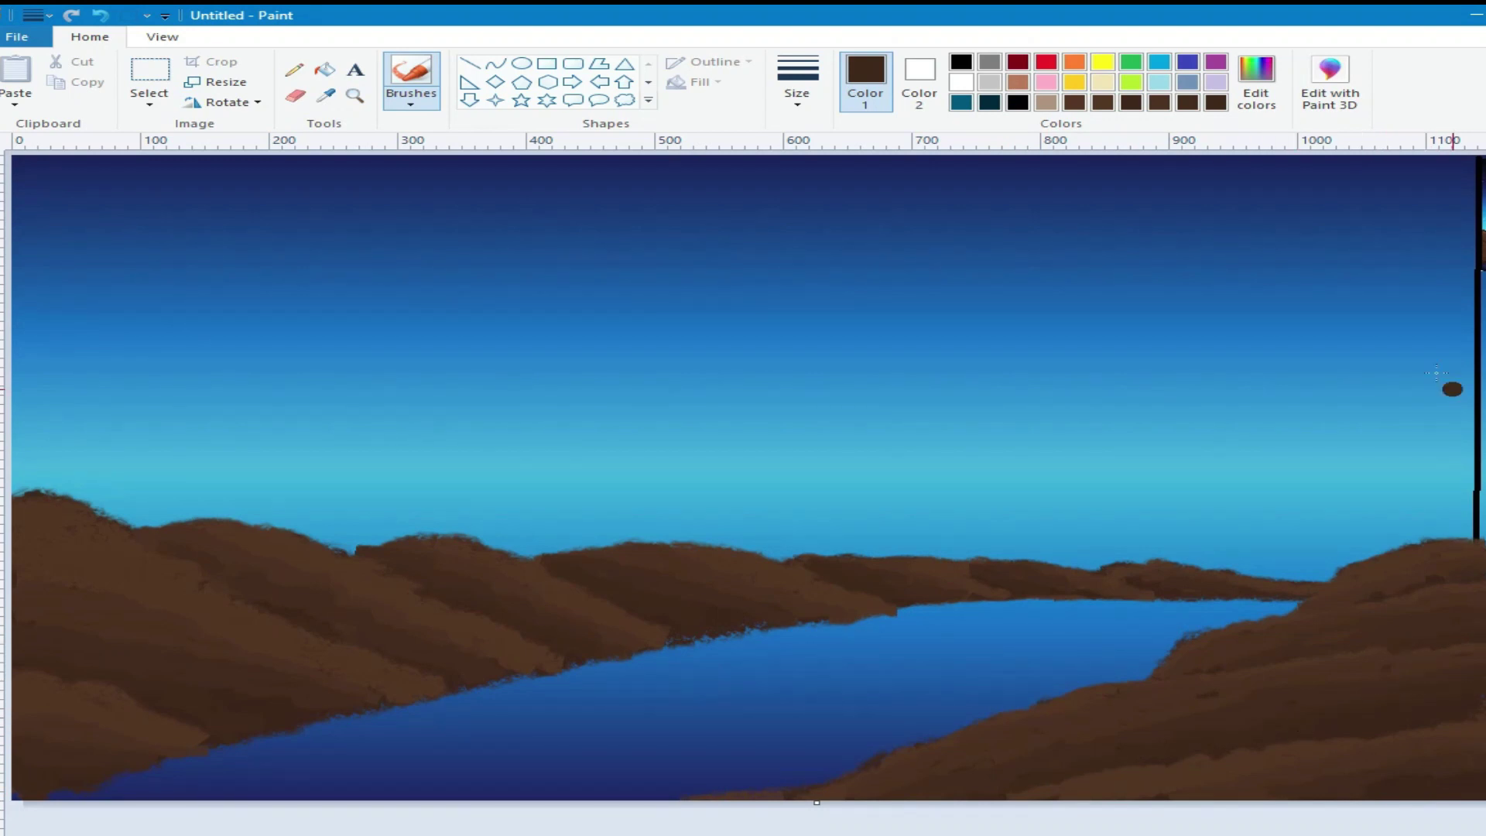
- Draw a light tan ridge line with the thinnest brush from the leftmost hill's crest down to the water
click(1047, 102)
click(797, 82)
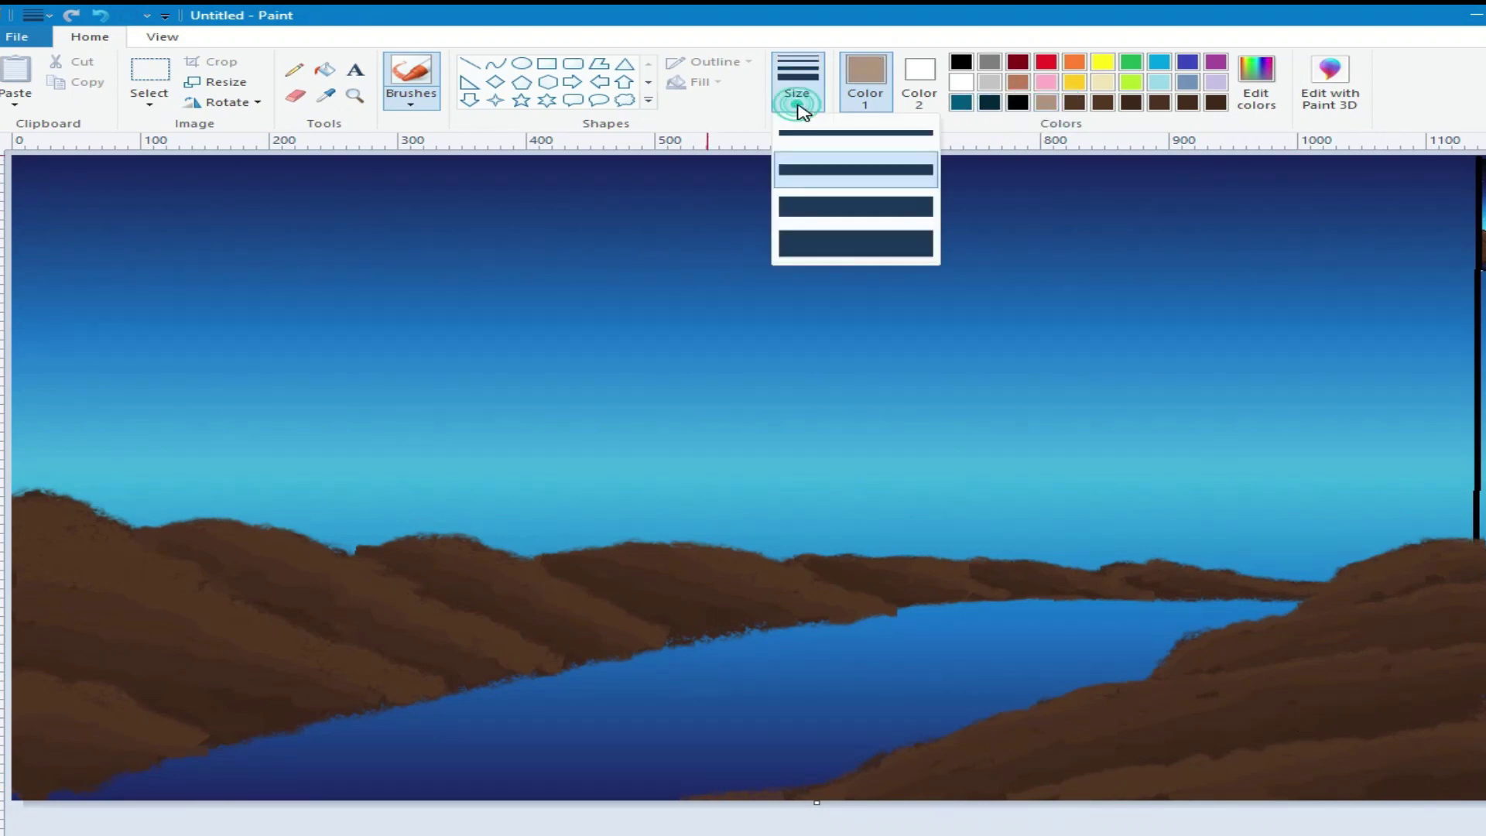
click(813, 138)
mouse_move(96, 514)
mouse_down()
mouse_move(35, 490)
mouse_move(75, 496)
mouse_move(17, 503)
mouse_move(112, 526)
mouse_move(100, 517)
mouse_move(131, 548)
mouse_move(155, 557)
mouse_move(123, 539)
mouse_move(447, 687)
mouse_up()
click(97, 521)
click(371, 669)
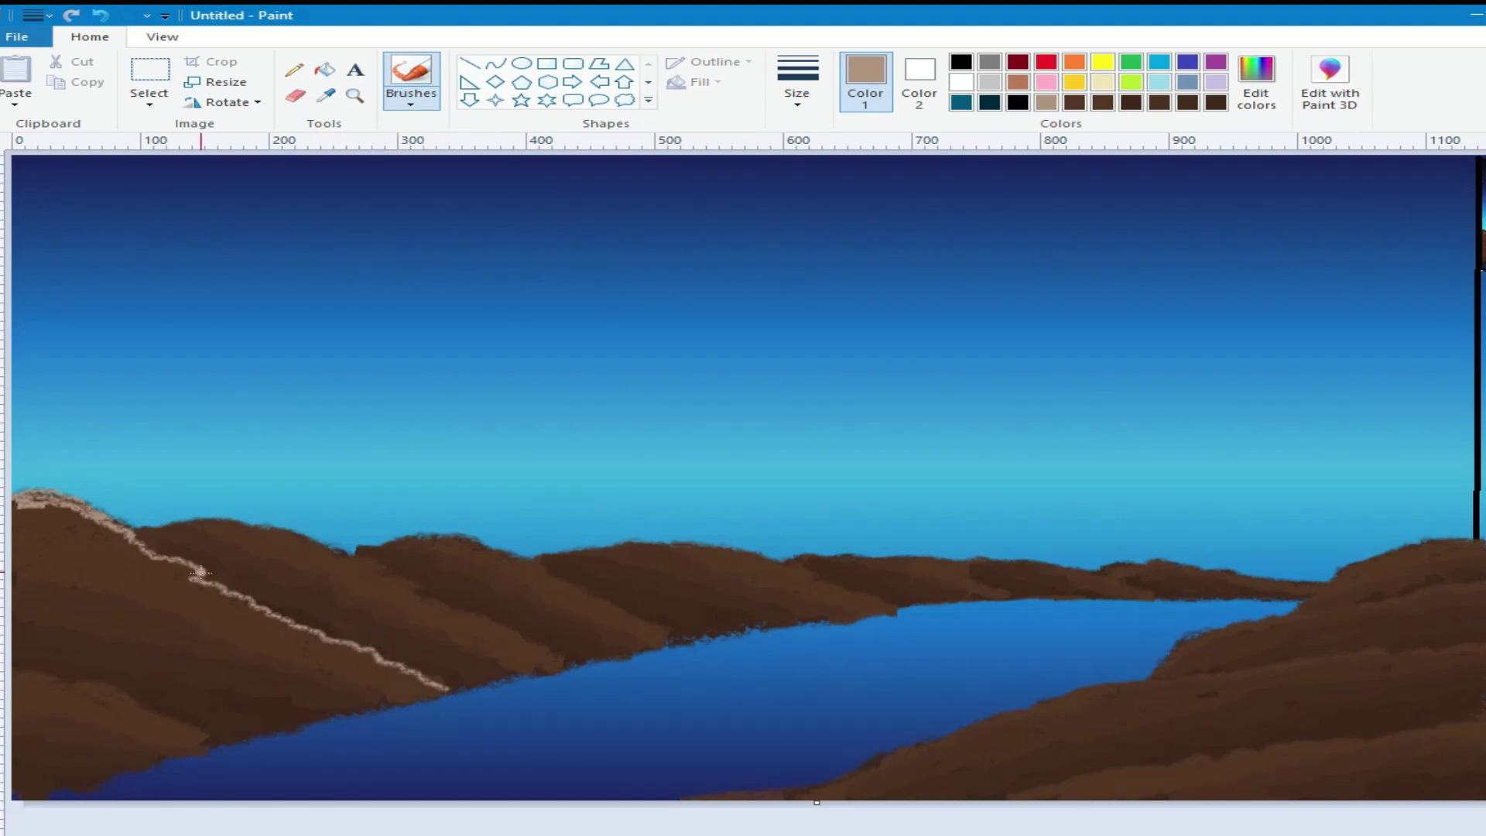
mouse_move(201, 579)
mouse_down()
mouse_move(162, 560)
mouse_move(196, 579)
mouse_move(70, 515)
mouse_up()
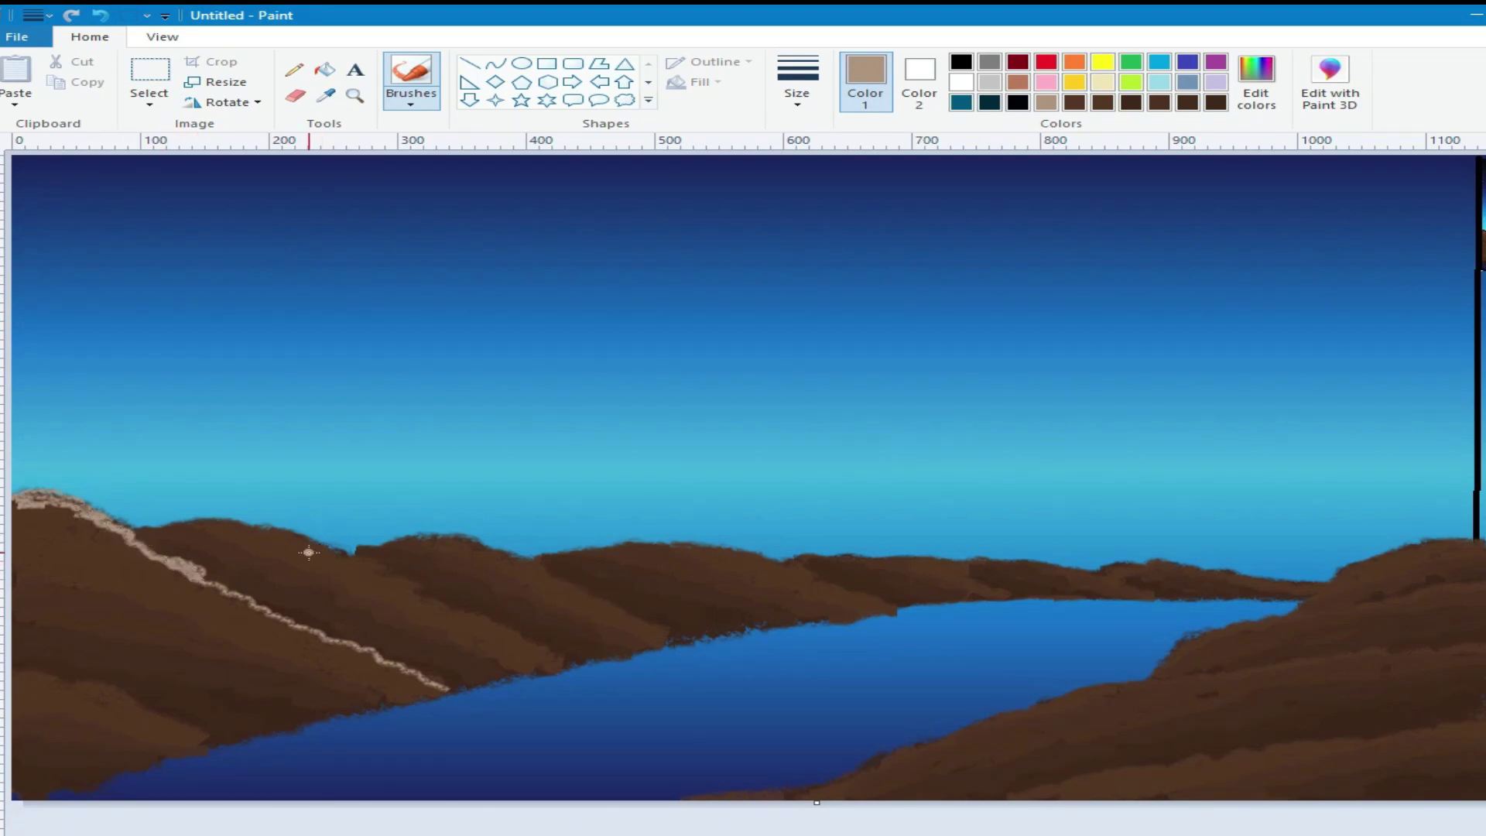
- Draw thin tan ridge lines down the slopes of the middle hills and along the distant strip
mouse_move(350, 555)
mouse_down()
mouse_move(333, 552)
mouse_move(579, 659)
mouse_up()
drag(514, 553, 679, 643)
mouse_move(761, 557)
mouse_down()
mouse_move(833, 597)
mouse_move(905, 603)
mouse_up()
drag(946, 558, 1037, 596)
drag(1090, 569, 1165, 597)
drag(1273, 580, 1321, 582)
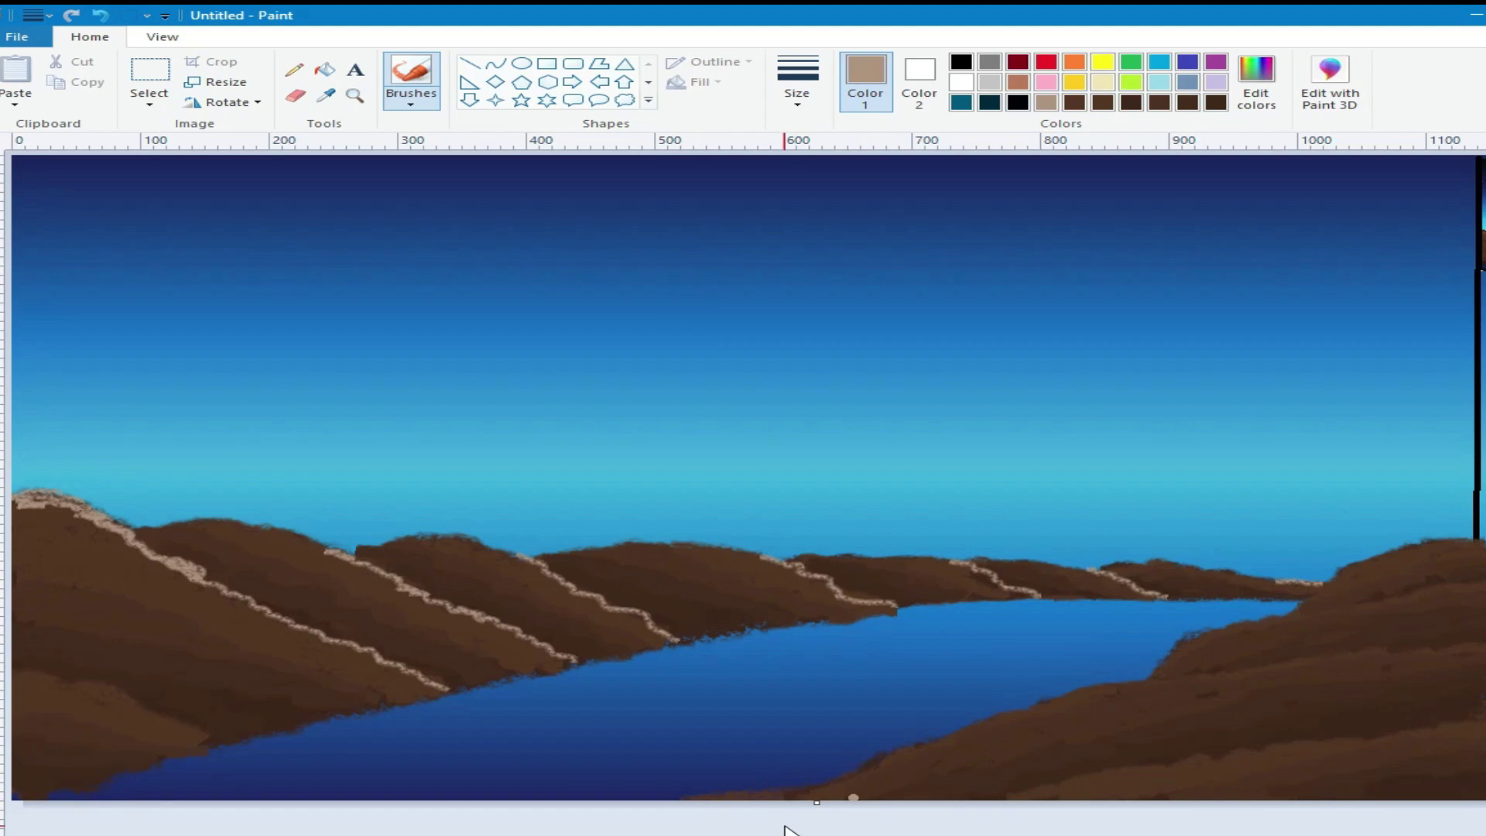
- Draw thin tan lines along the right hill's shoreline, middle folds and crest
mouse_move(806, 791)
mouse_down()
mouse_move(730, 798)
mouse_move(826, 808)
mouse_move(807, 792)
mouse_move(895, 745)
mouse_move(1078, 687)
mouse_move(1482, 647)
mouse_up()
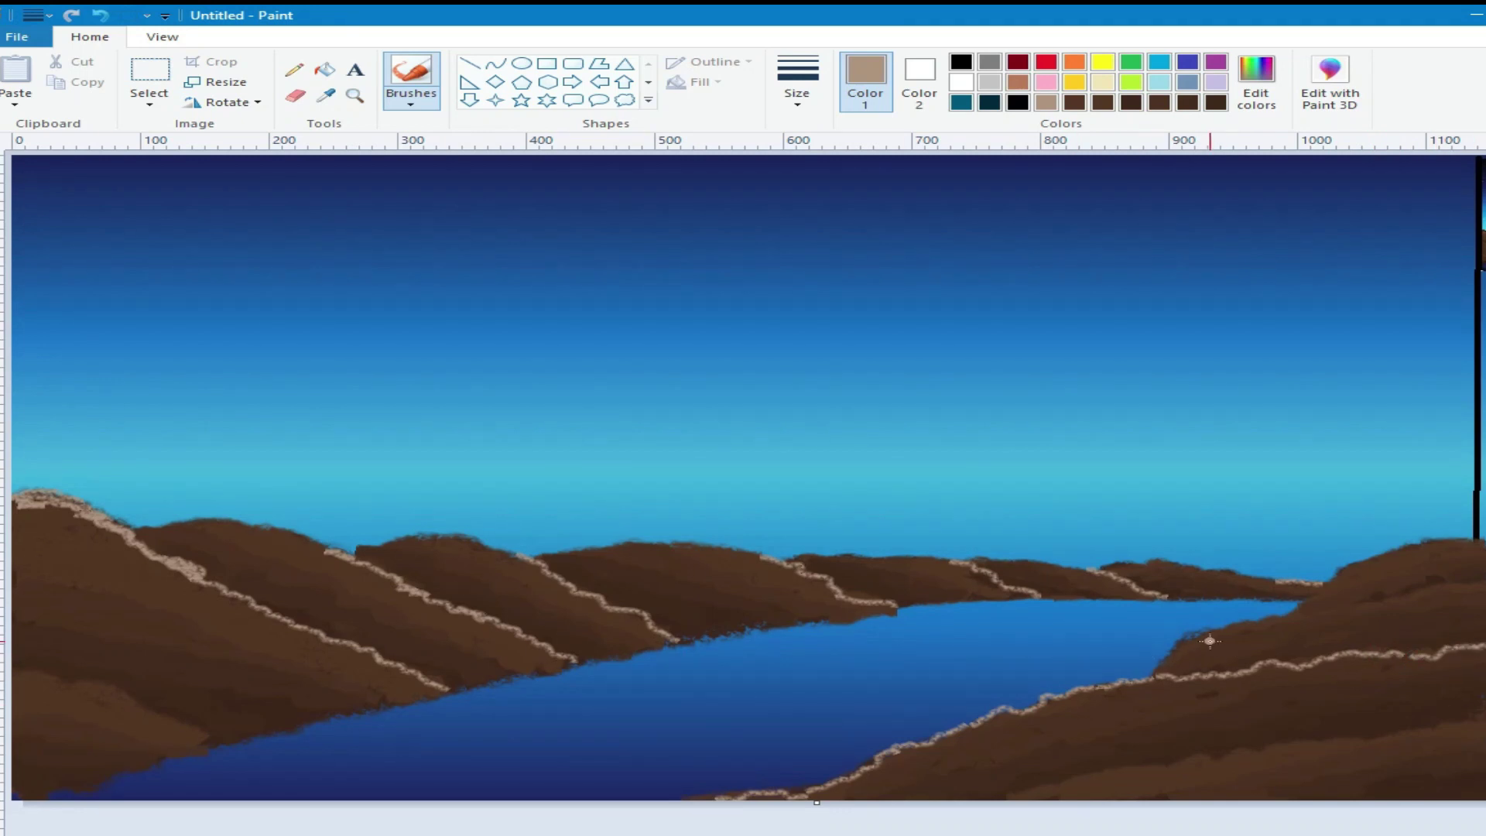
mouse_move(1183, 646)
mouse_down()
mouse_move(1229, 633)
mouse_move(1172, 656)
mouse_up()
drag(1261, 631, 1289, 615)
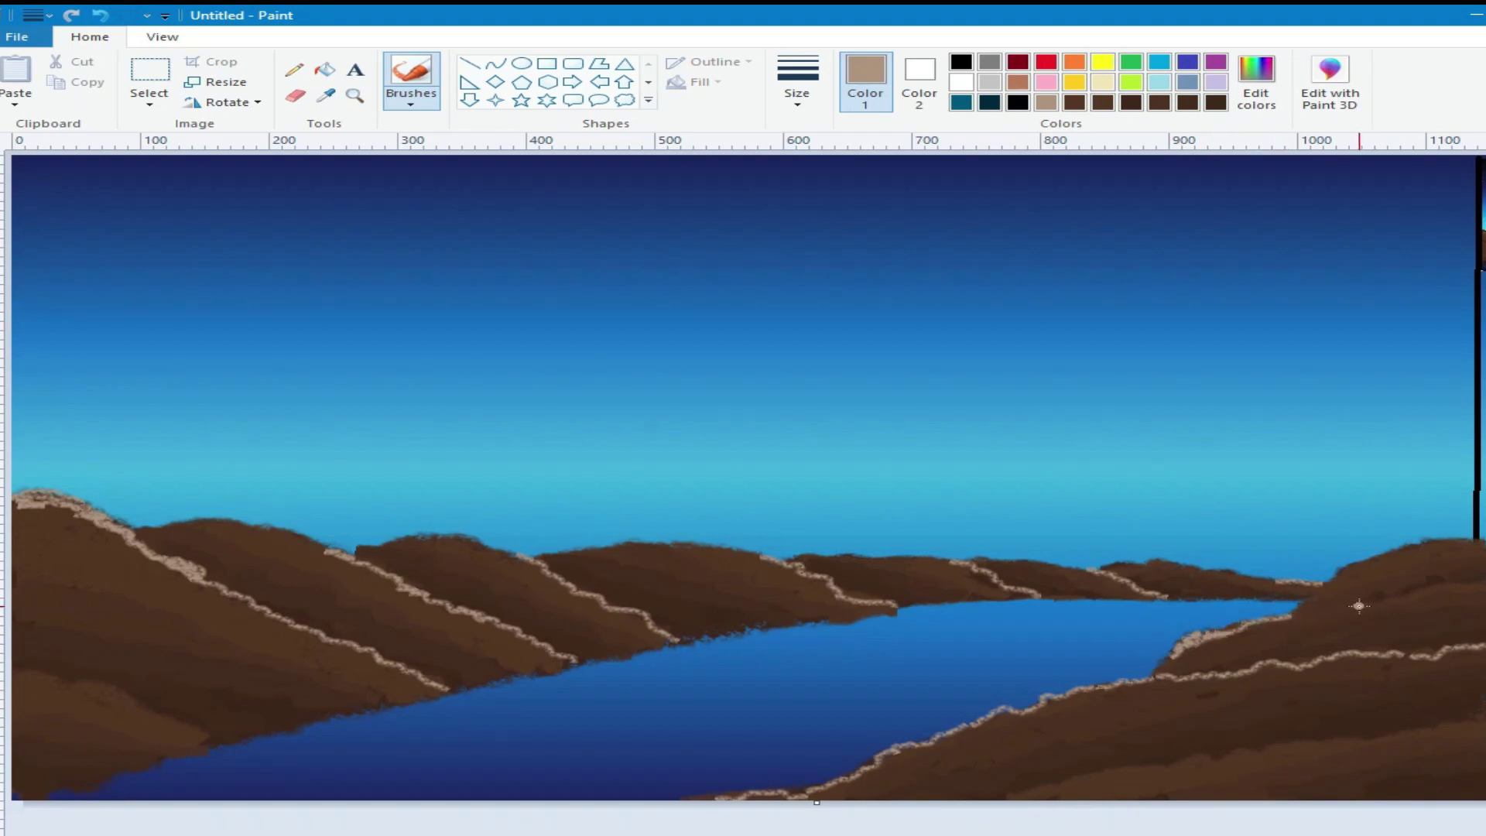
drag(1393, 602, 1328, 617)
drag(1483, 578, 1392, 599)
mouse_move(1481, 551)
mouse_down()
mouse_move(1408, 545)
mouse_move(1316, 614)
mouse_up()
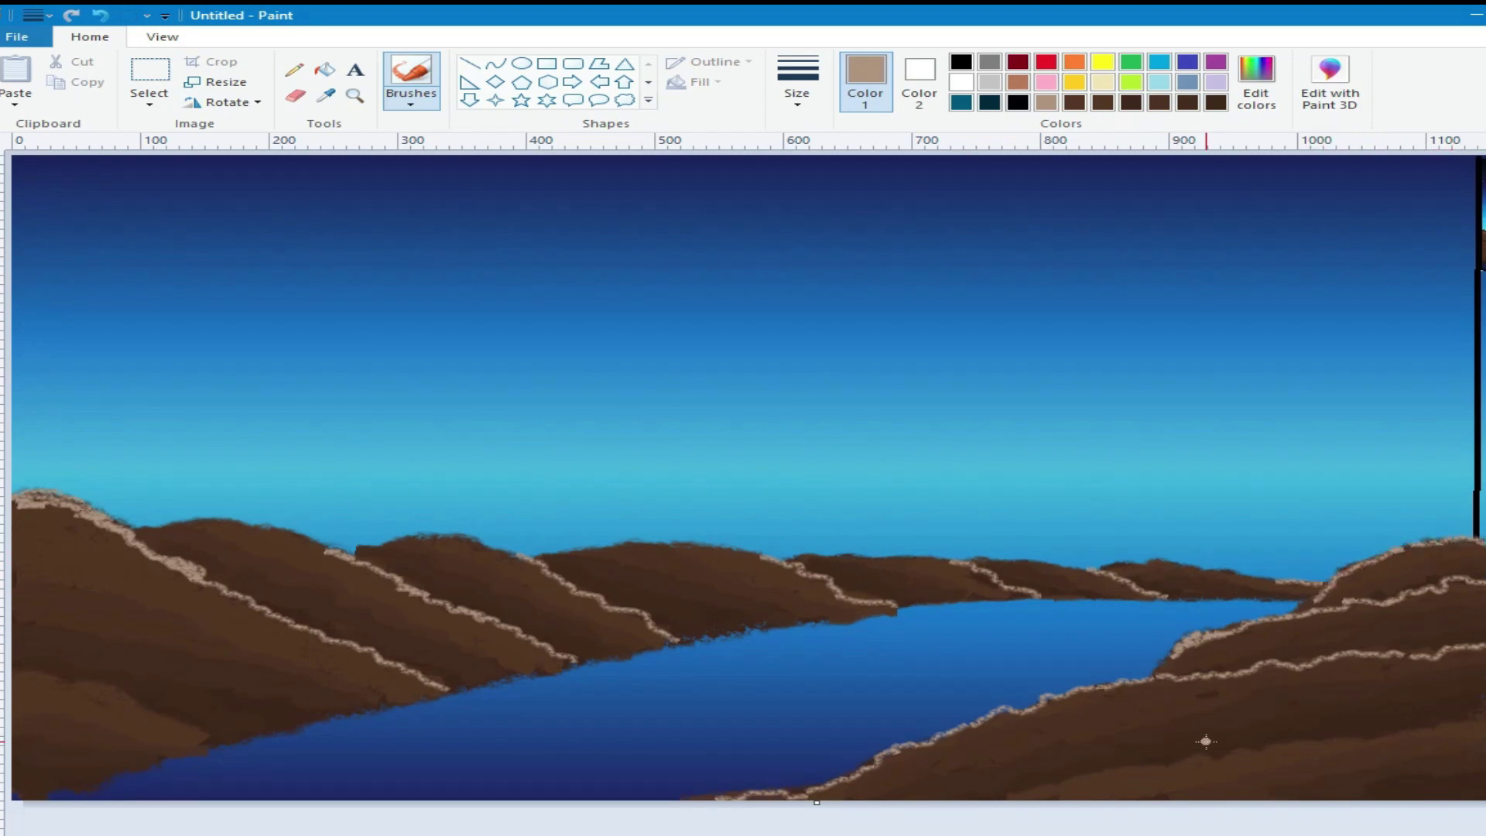
- Darken the tan slightly and draw thin ridge lines along the lower right hill and the lower left foreground hill
click(1254, 96)
drag(1072, 408, 1072, 422)
click(565, 588)
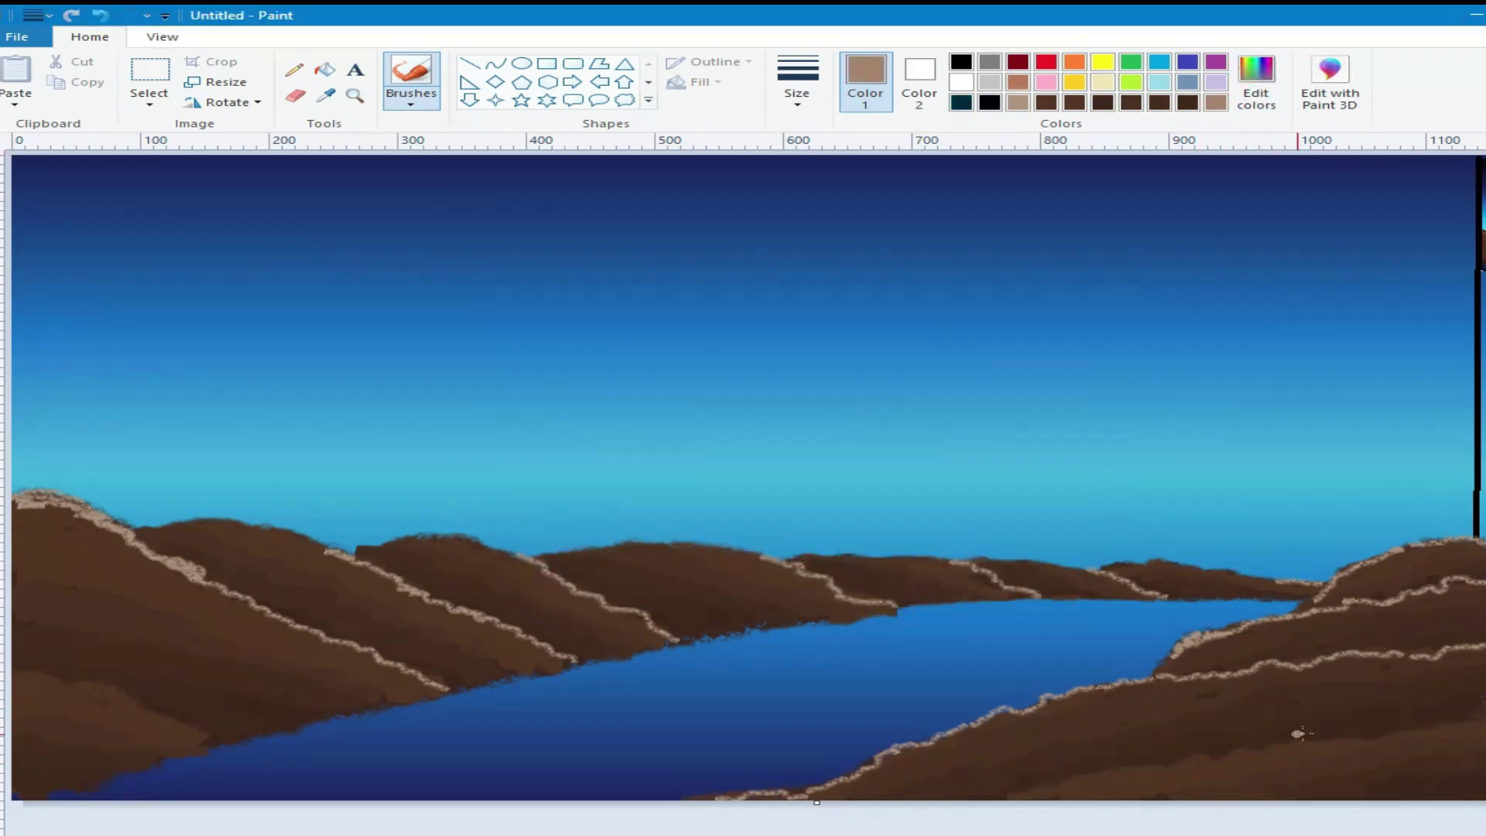
mouse_move(1479, 720)
mouse_down()
mouse_move(1151, 760)
mouse_move(1010, 810)
mouse_move(1116, 772)
mouse_move(1037, 800)
mouse_up()
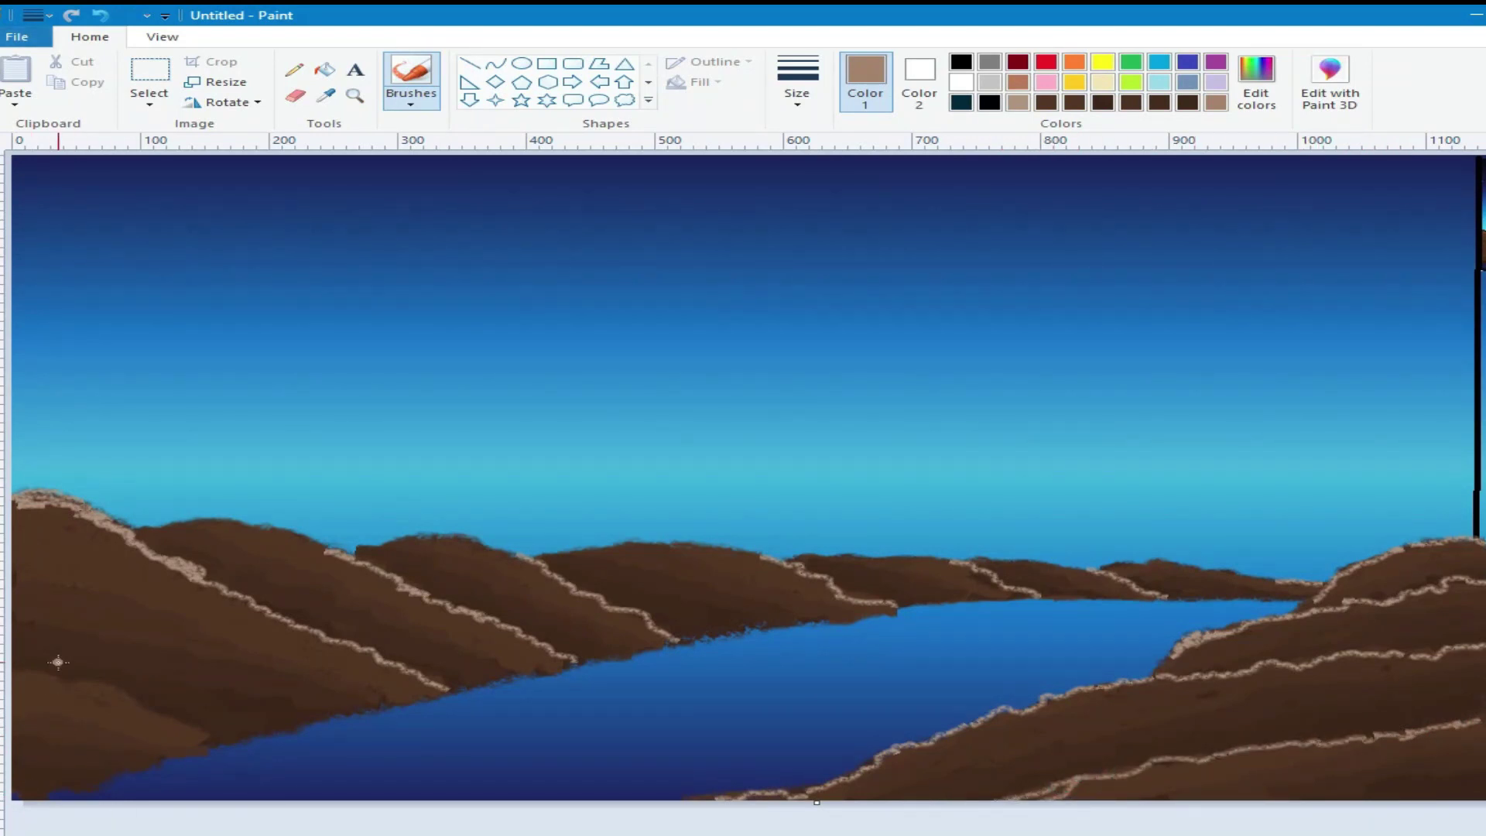
mouse_move(51, 670)
mouse_down()
mouse_move(8, 668)
mouse_move(93, 675)
mouse_move(245, 741)
mouse_up()
- Mix a darker tan-brown with red 120, green 95, blue 73 and reselect the crayon brush
click(325, 95)
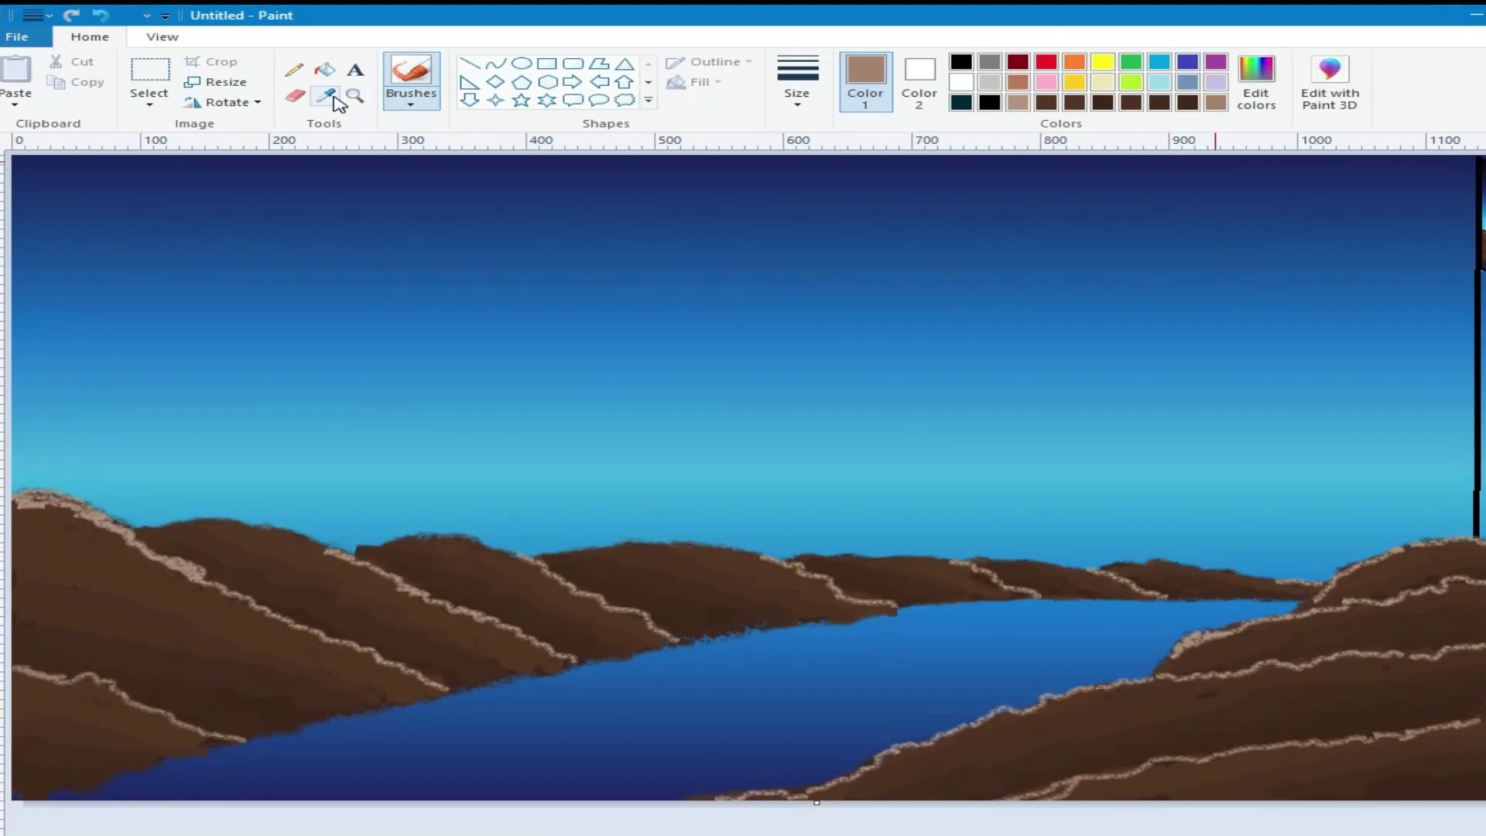
click(1255, 81)
click(1067, 455)
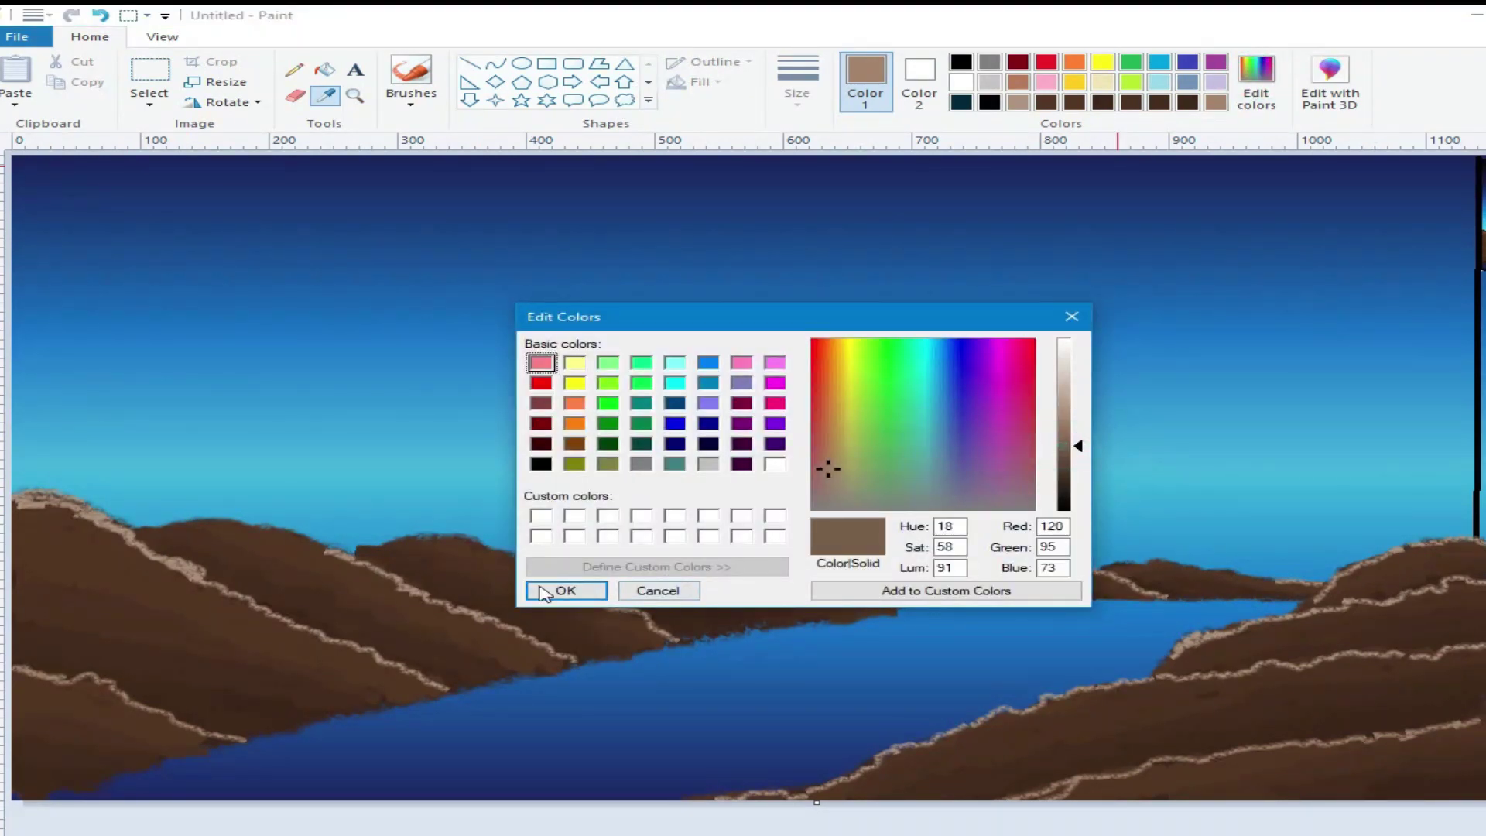
click(565, 591)
click(412, 94)
click(514, 173)
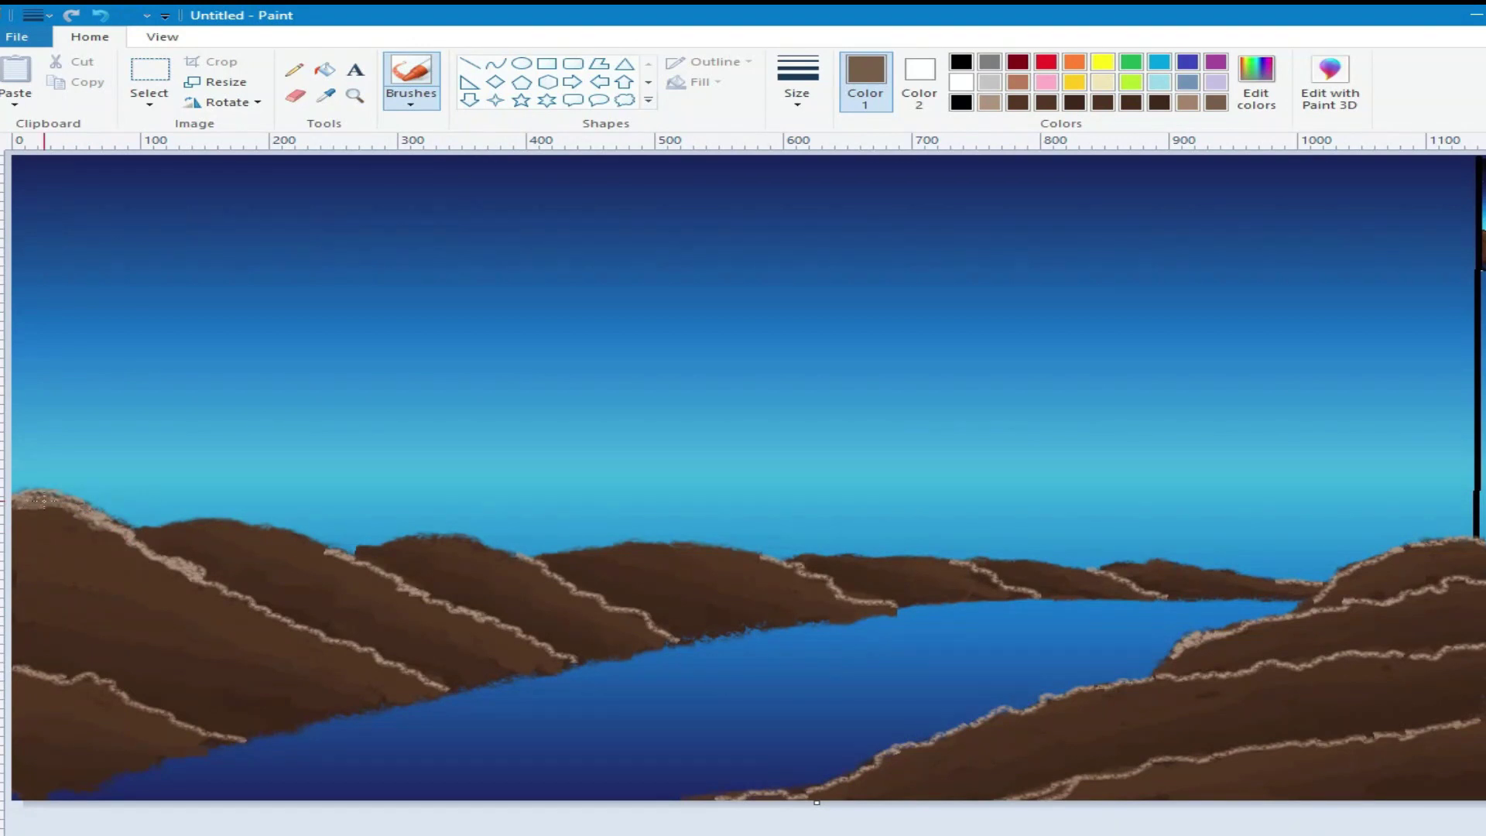
- Sample the hill's brown and brush it over parts of the two left ridge lines to thin and soften them
click(326, 95)
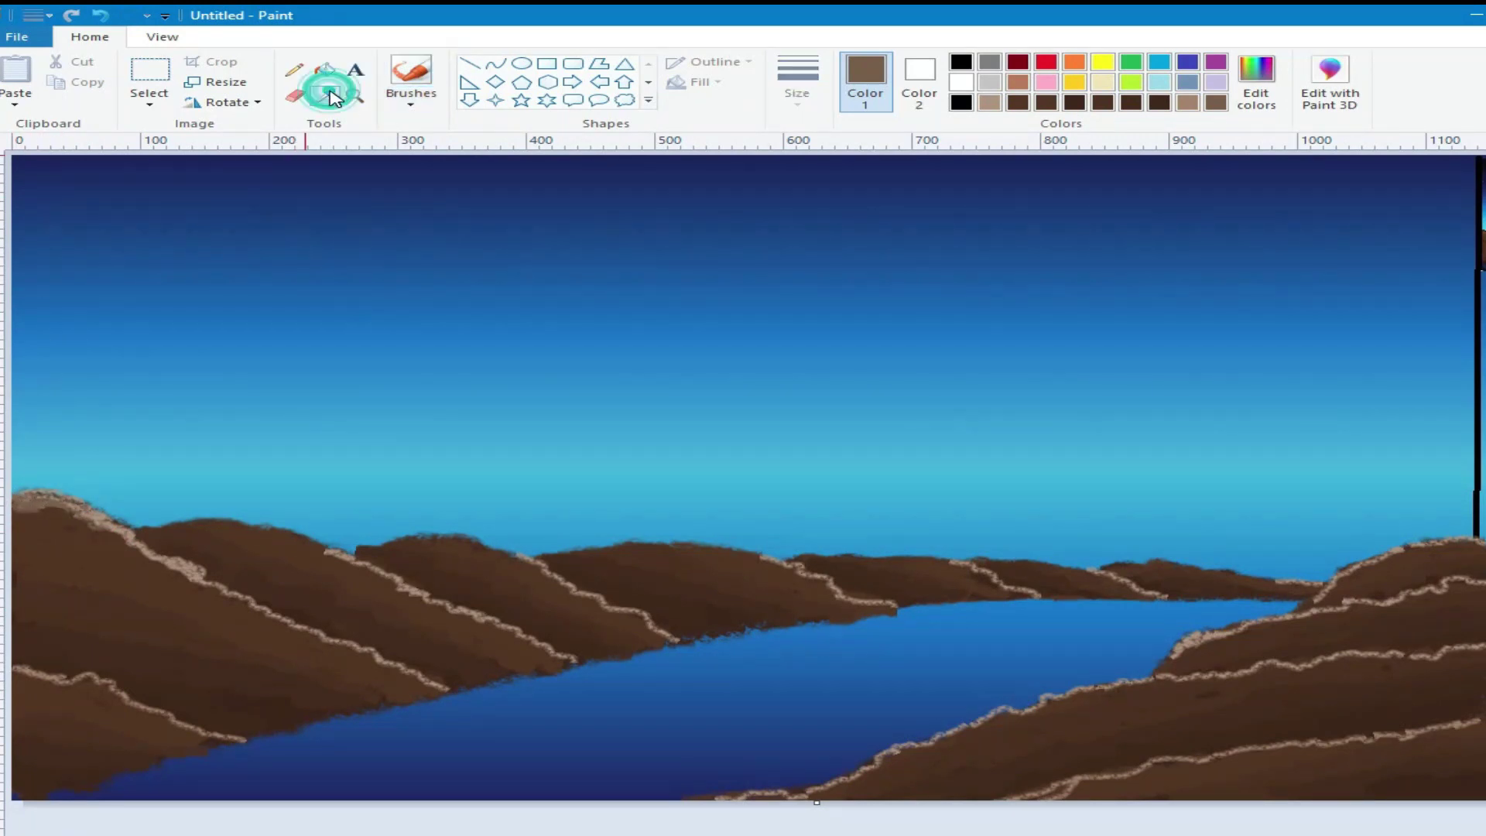
click(71, 520)
drag(34, 497, 106, 532)
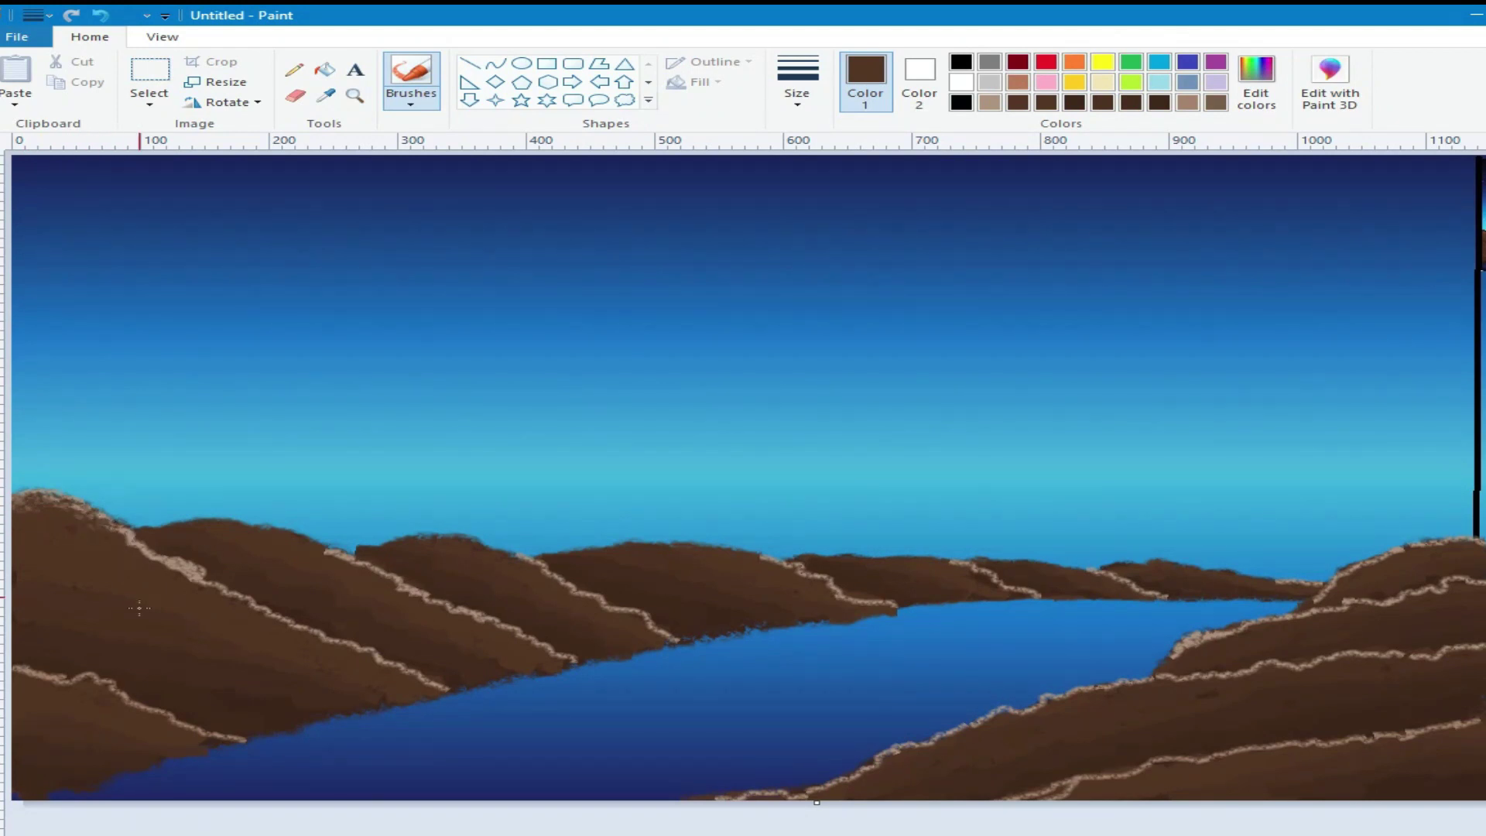
drag(175, 566, 221, 588)
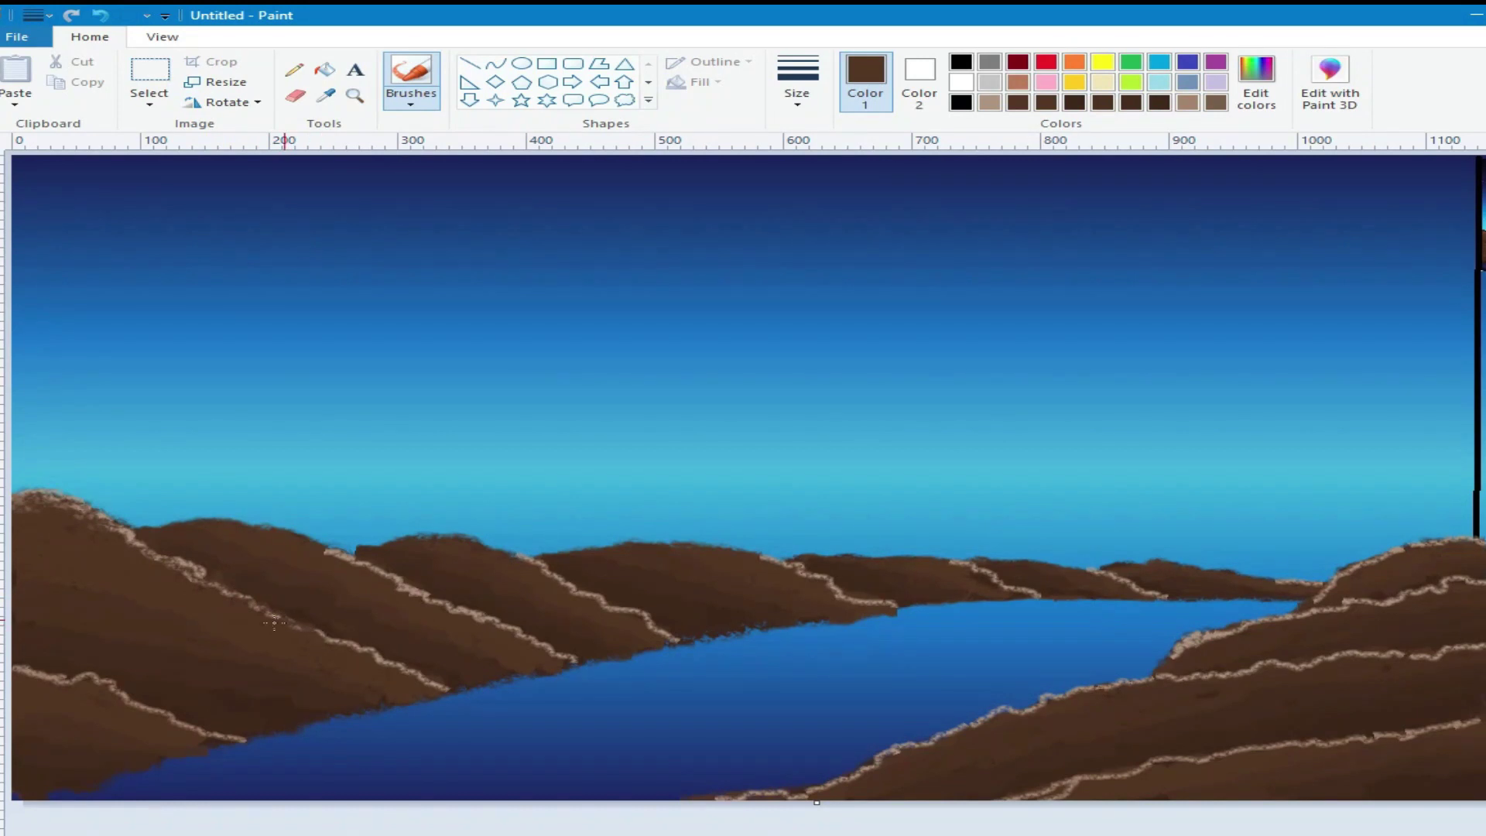
drag(338, 637, 375, 660)
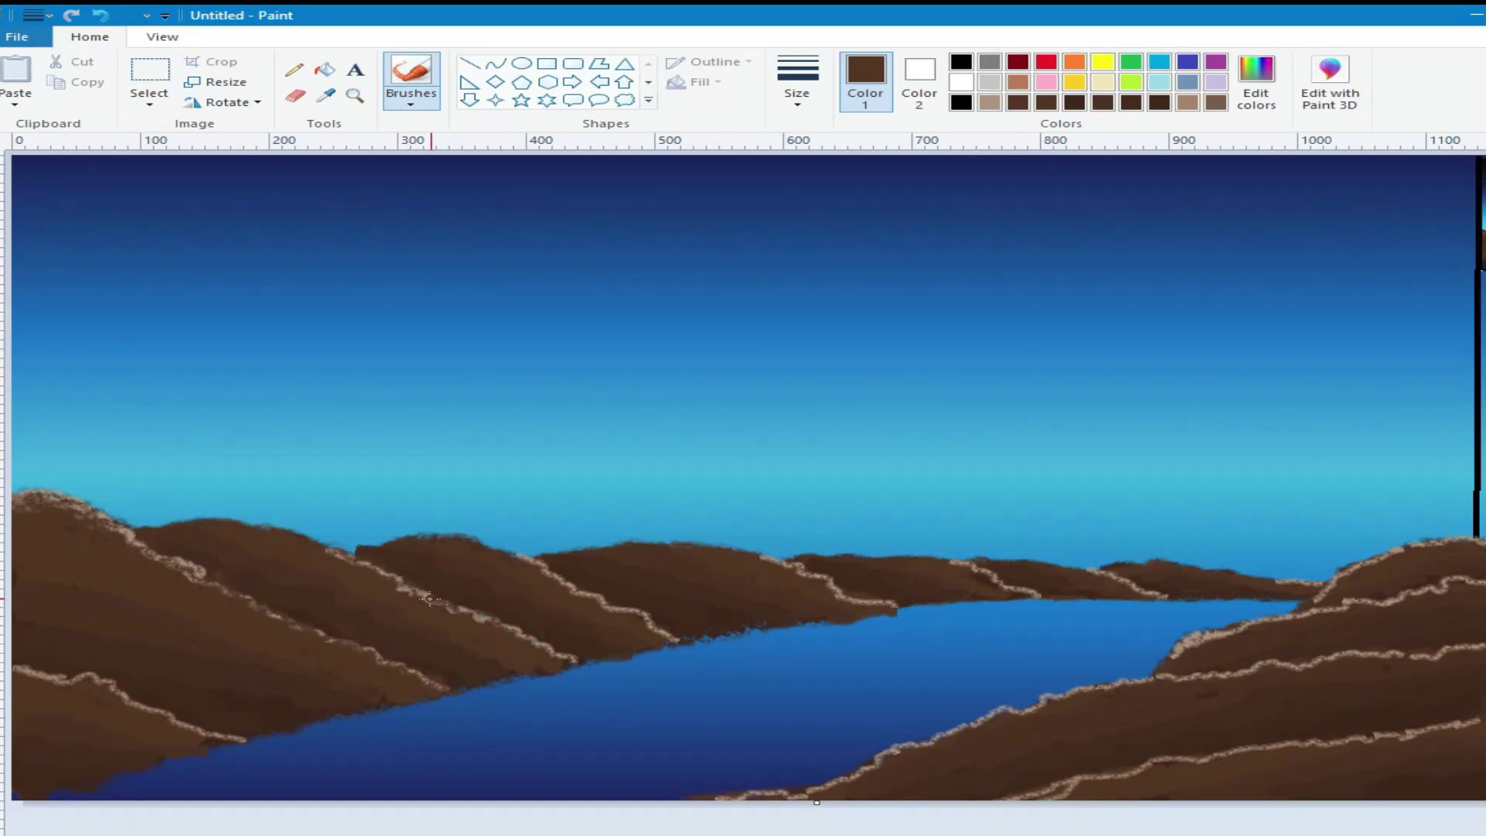
- Soften the remaining tan ridge lines on the middle and right hills with the same brown
click(624, 610)
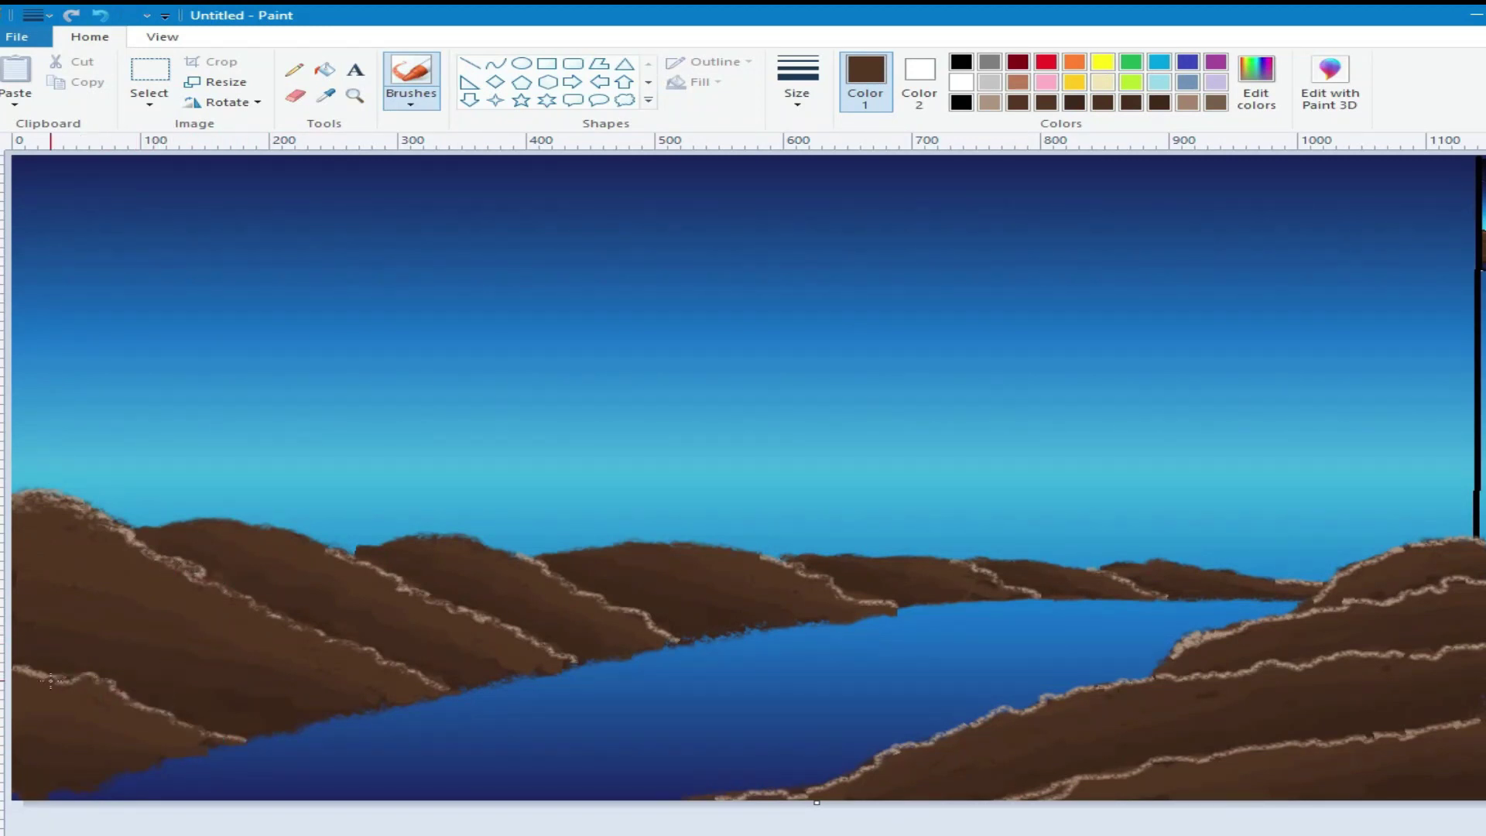
click(1220, 633)
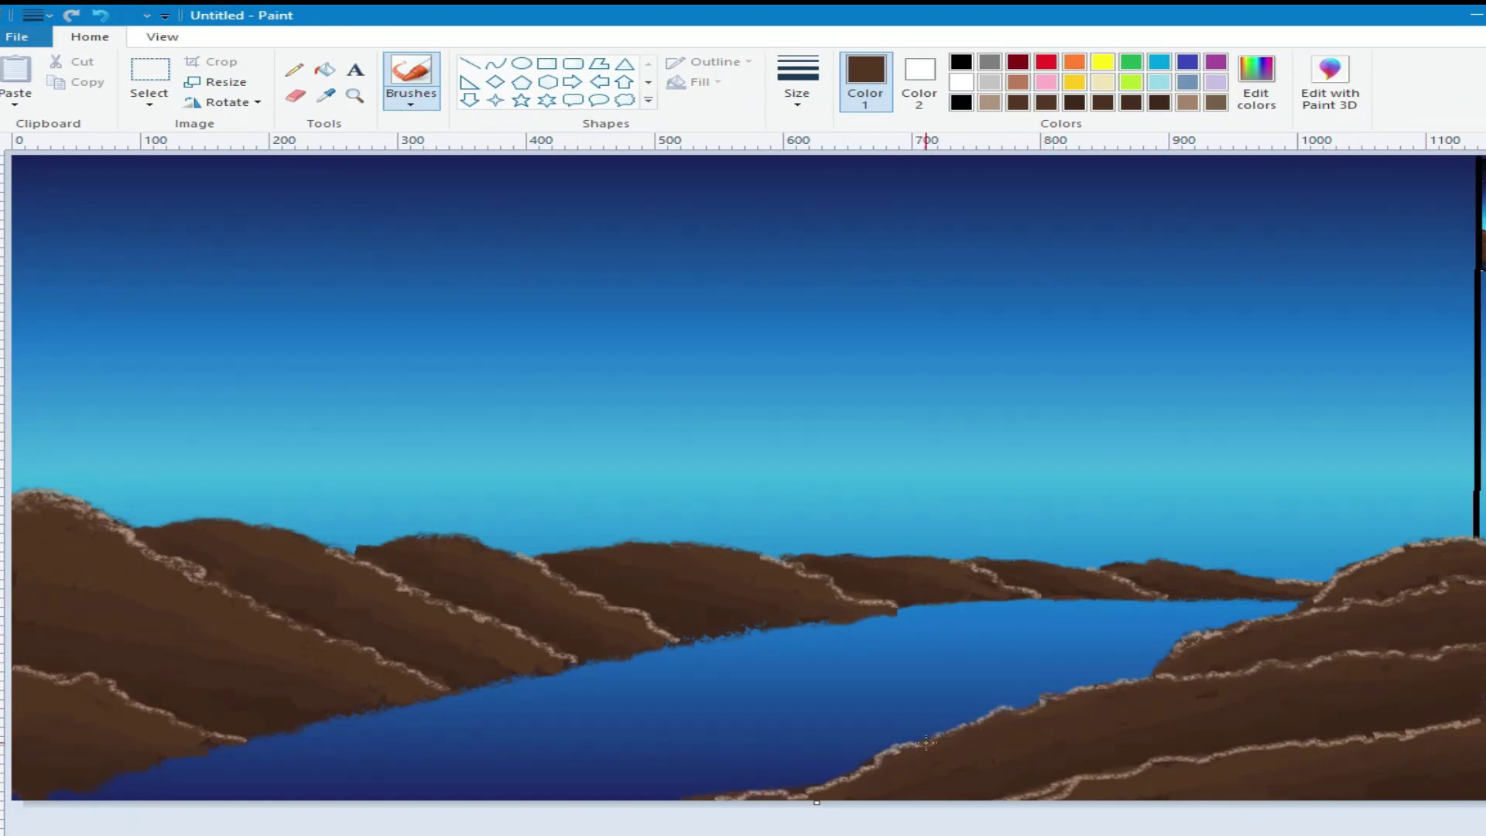
mouse_move(1184, 763)
mouse_down()
mouse_move(1066, 792)
mouse_move(1085, 782)
mouse_move(1072, 777)
mouse_move(1053, 799)
mouse_move(1221, 751)
mouse_move(1216, 767)
mouse_move(1478, 716)
mouse_up()
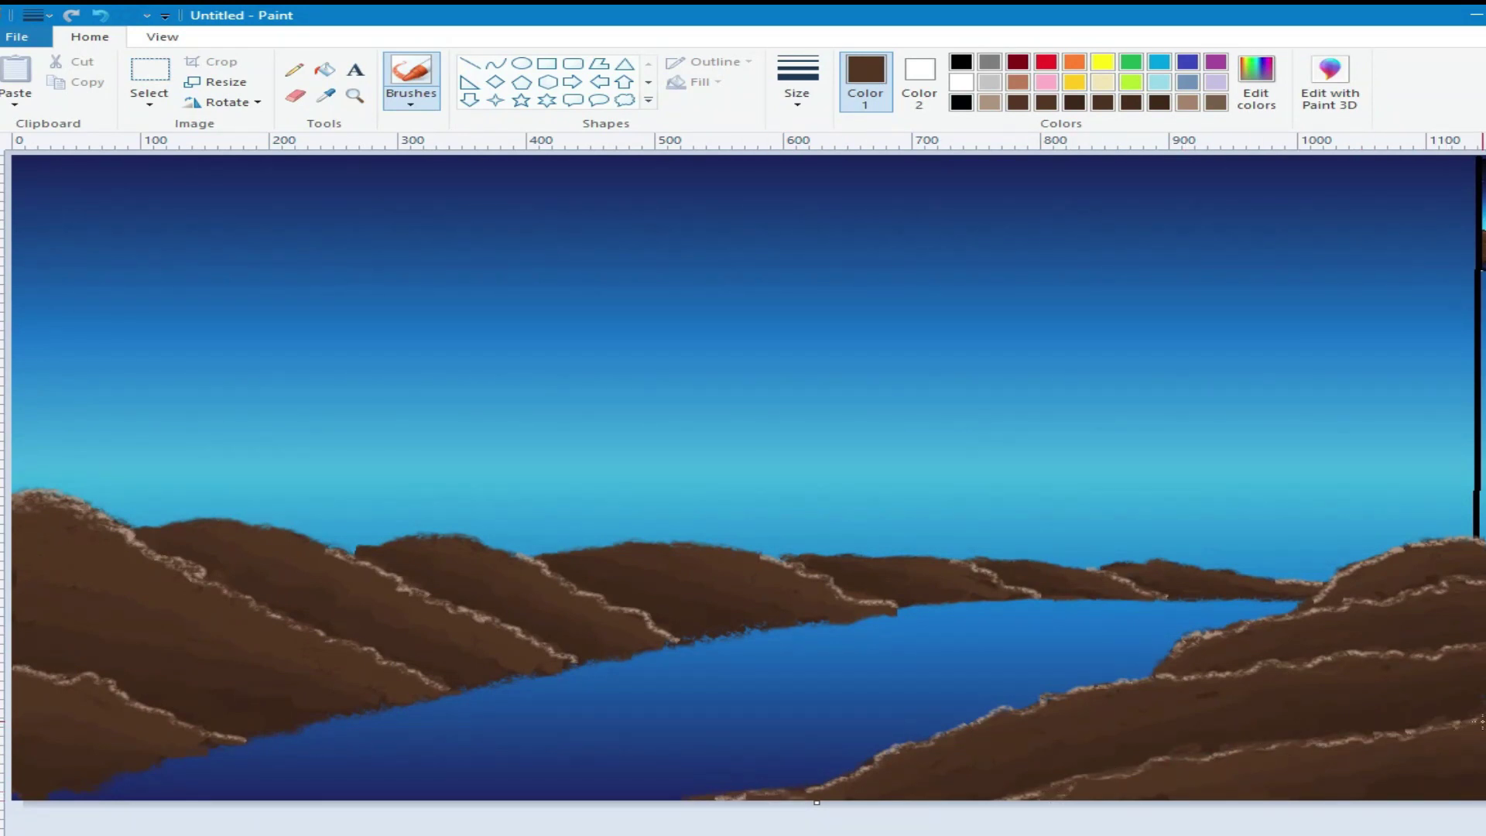
- Sample the darkest hill brown and smooth the far shoreline with it, switching to a smoother brush at the thinnest size
click(323, 97)
click(169, 703)
drag(458, 687, 494, 687)
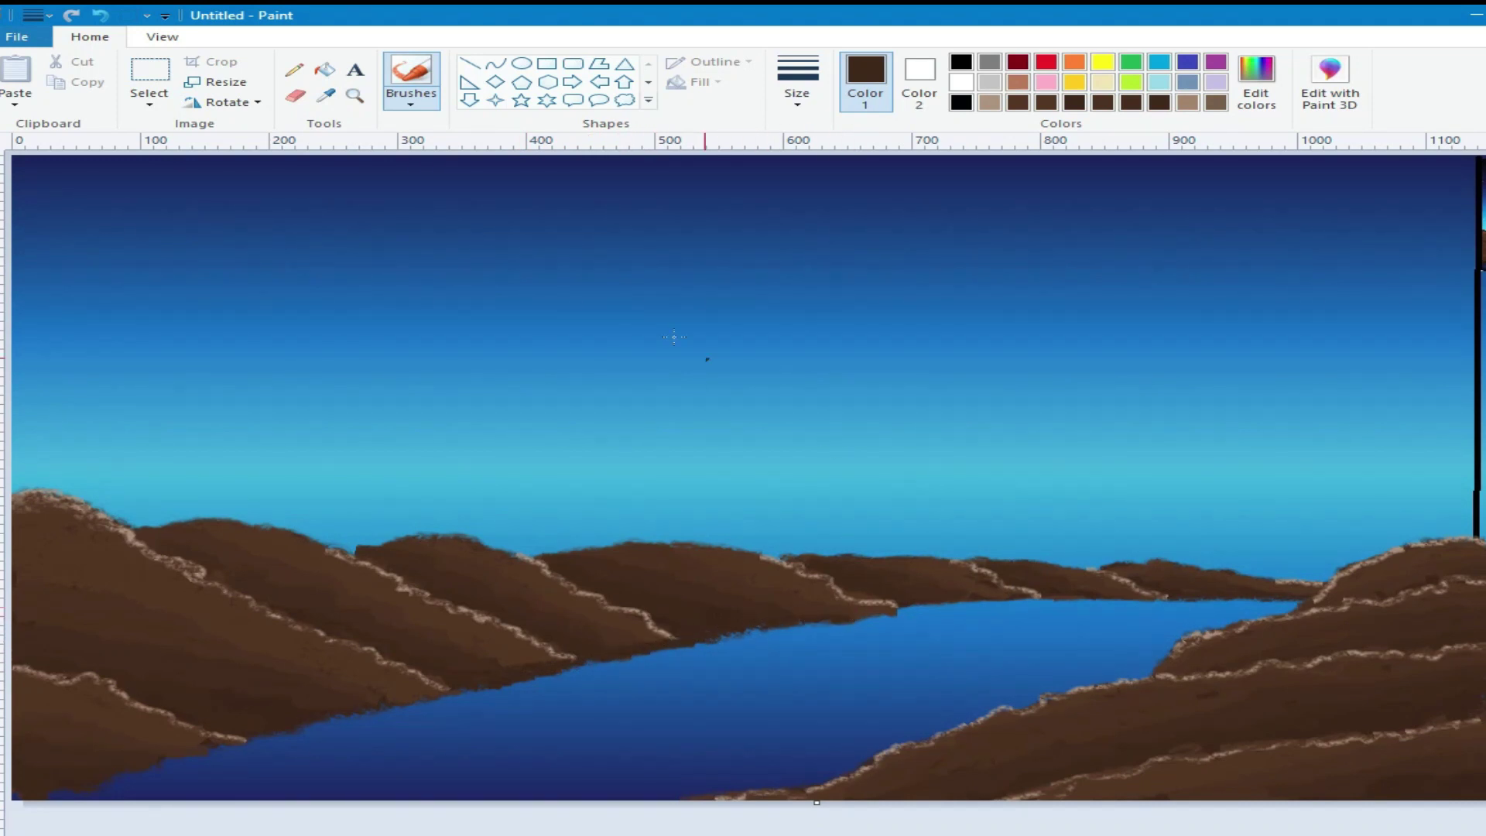
click(411, 100)
click(410, 210)
click(797, 97)
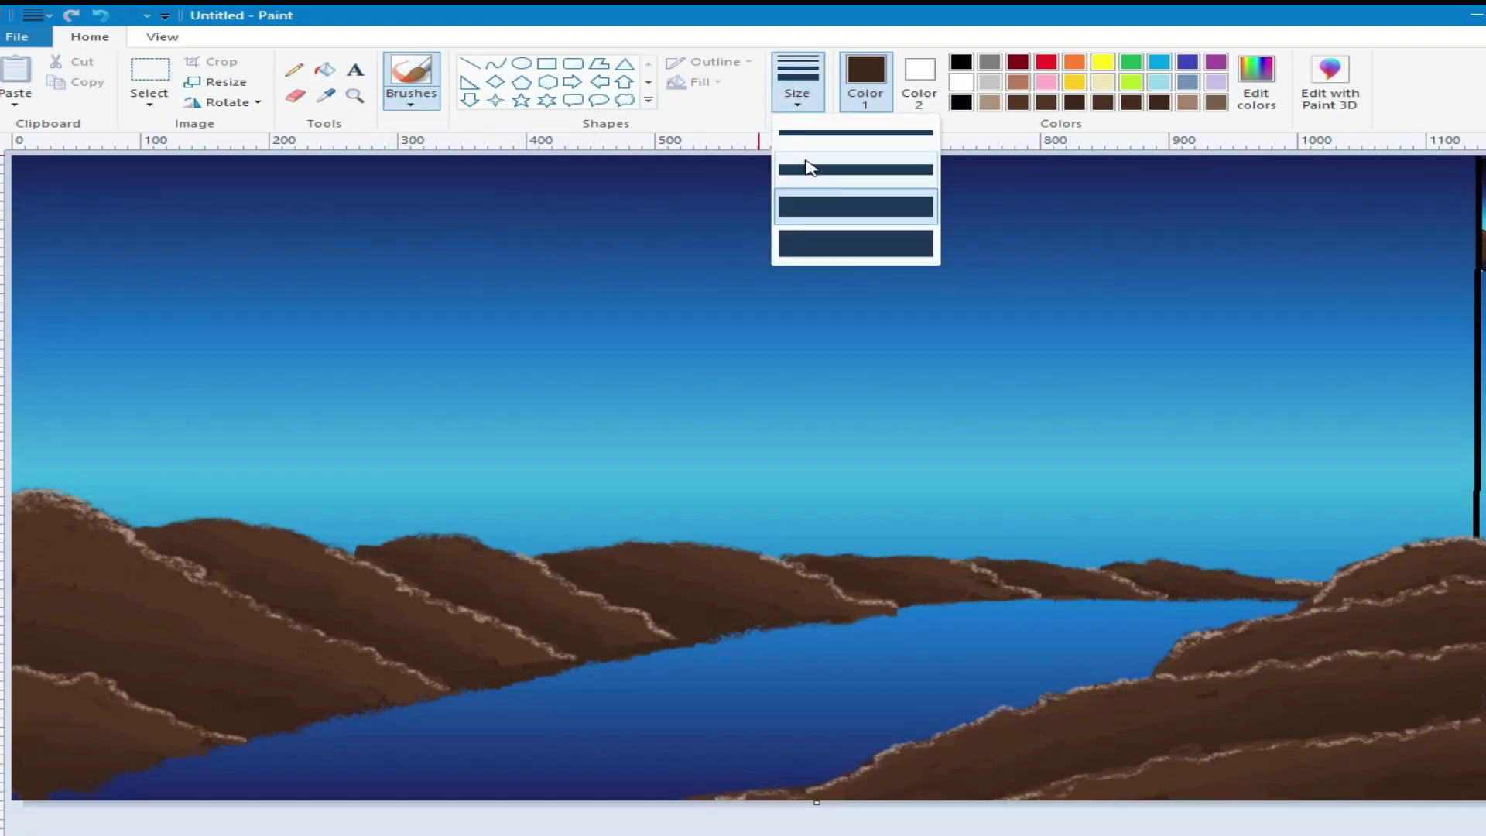
click(818, 137)
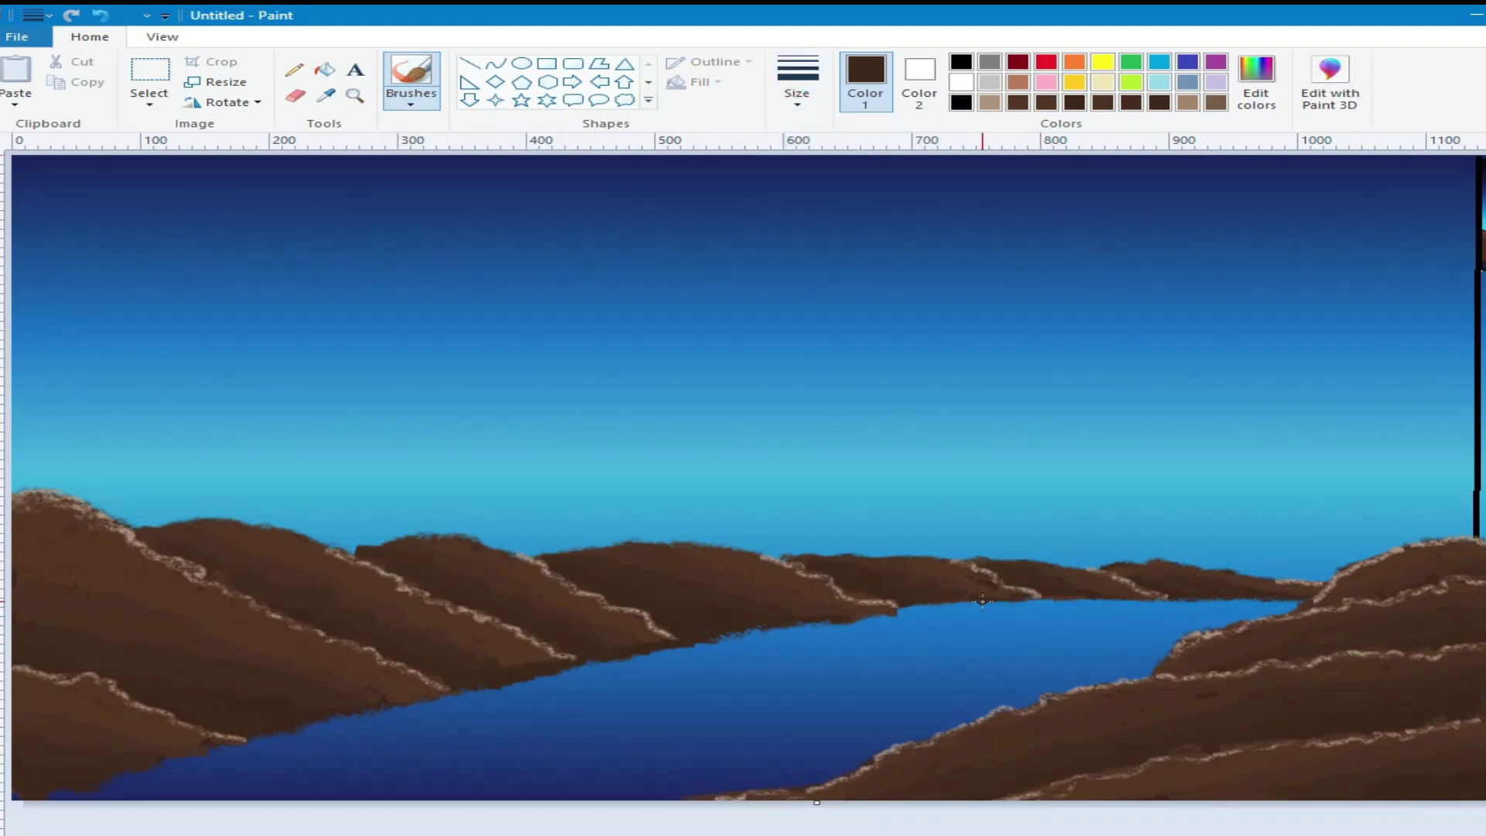
drag(766, 628, 688, 644)
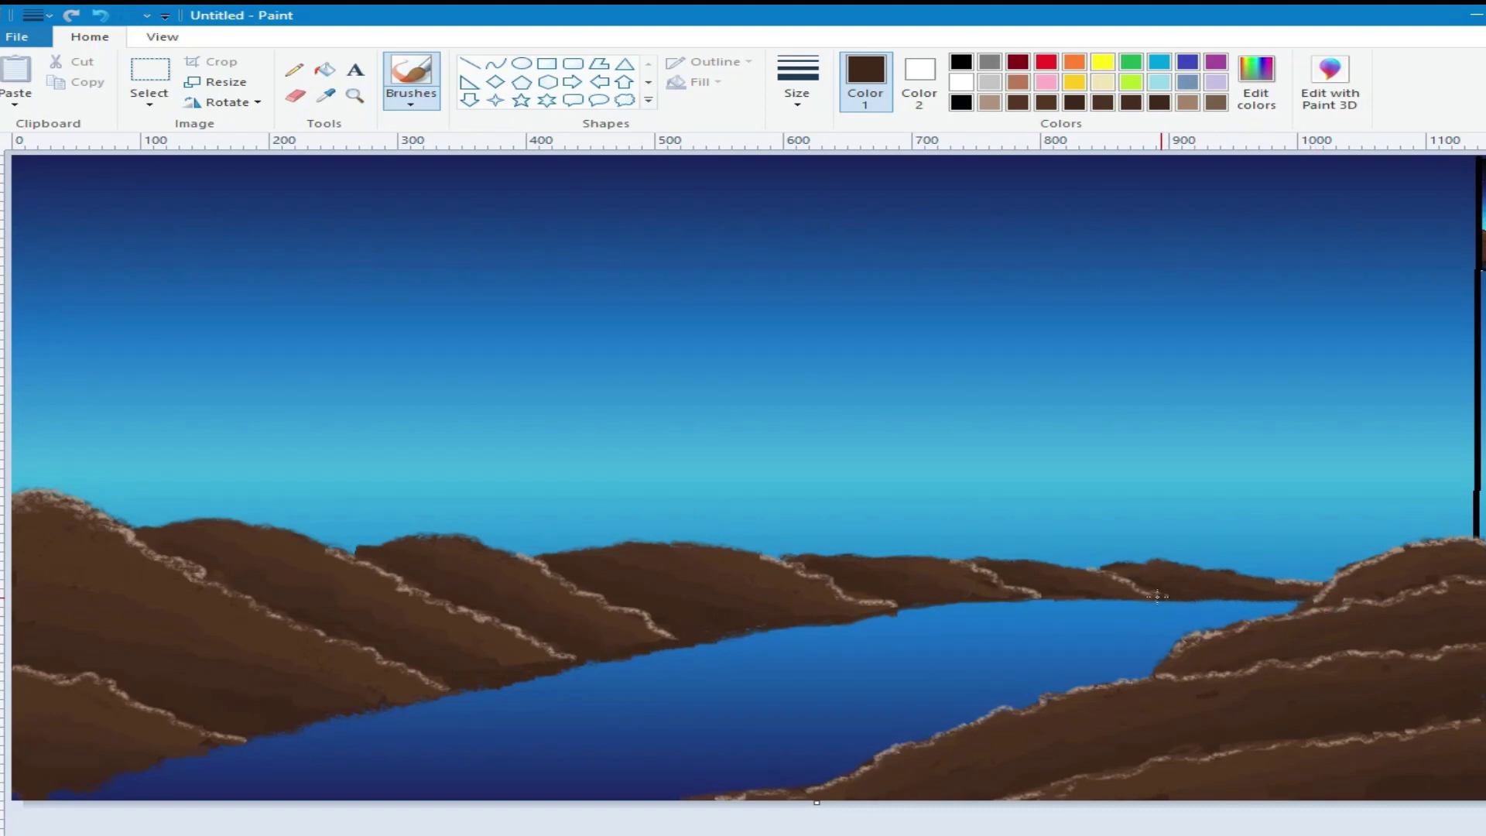
drag(1157, 595, 1048, 594)
drag(1297, 599, 1161, 596)
mouse_move(1299, 600)
mouse_down()
mouse_move(1028, 589)
mouse_move(771, 635)
mouse_up()
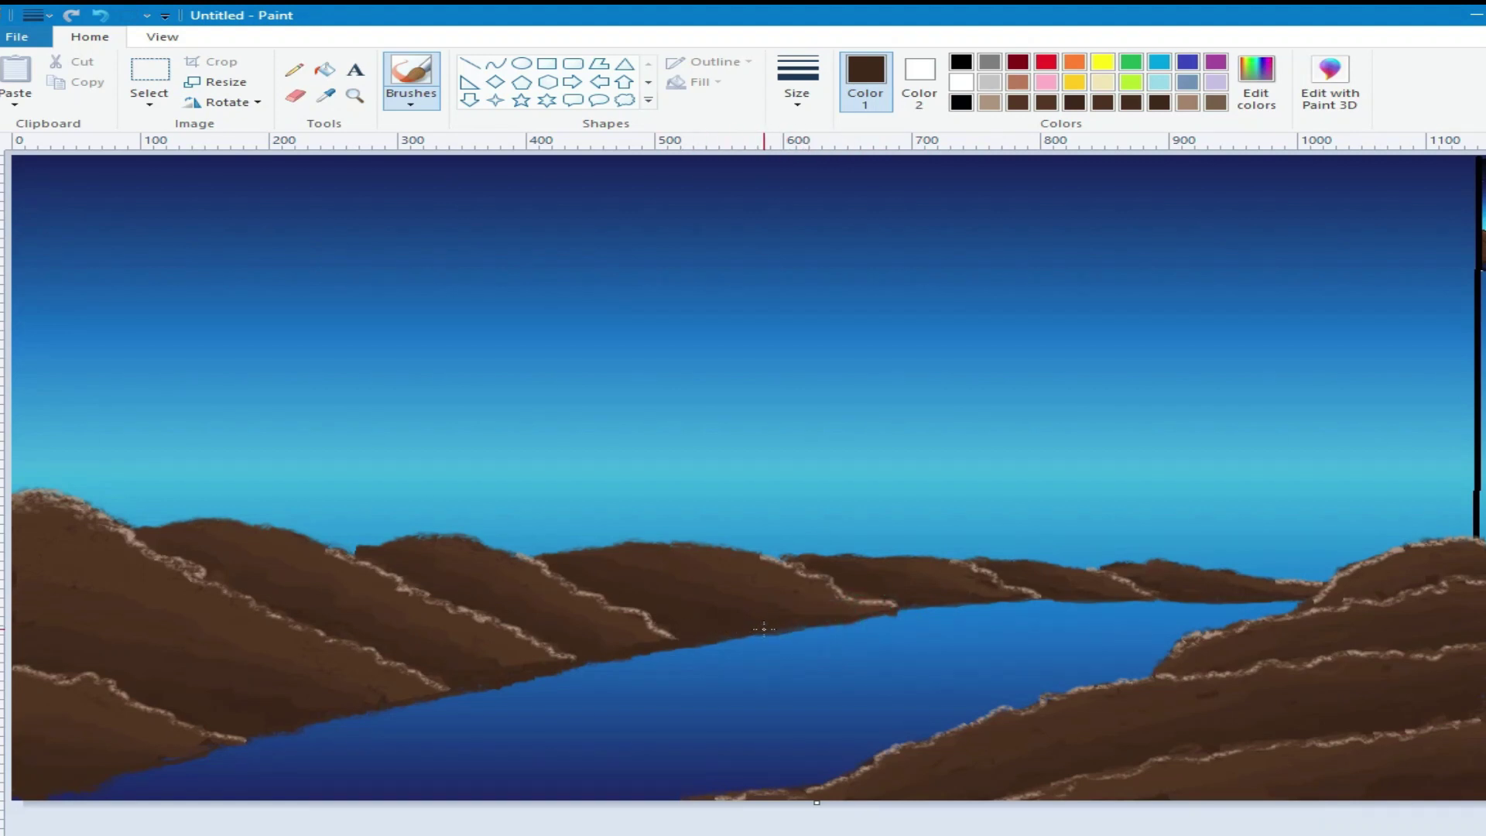
- Try dabbing dark brown over the tan ridge ends where the middle hills meet the water
click(475, 664)
click(418, 640)
click(617, 650)
click(631, 645)
click(656, 642)
click(667, 639)
click(652, 639)
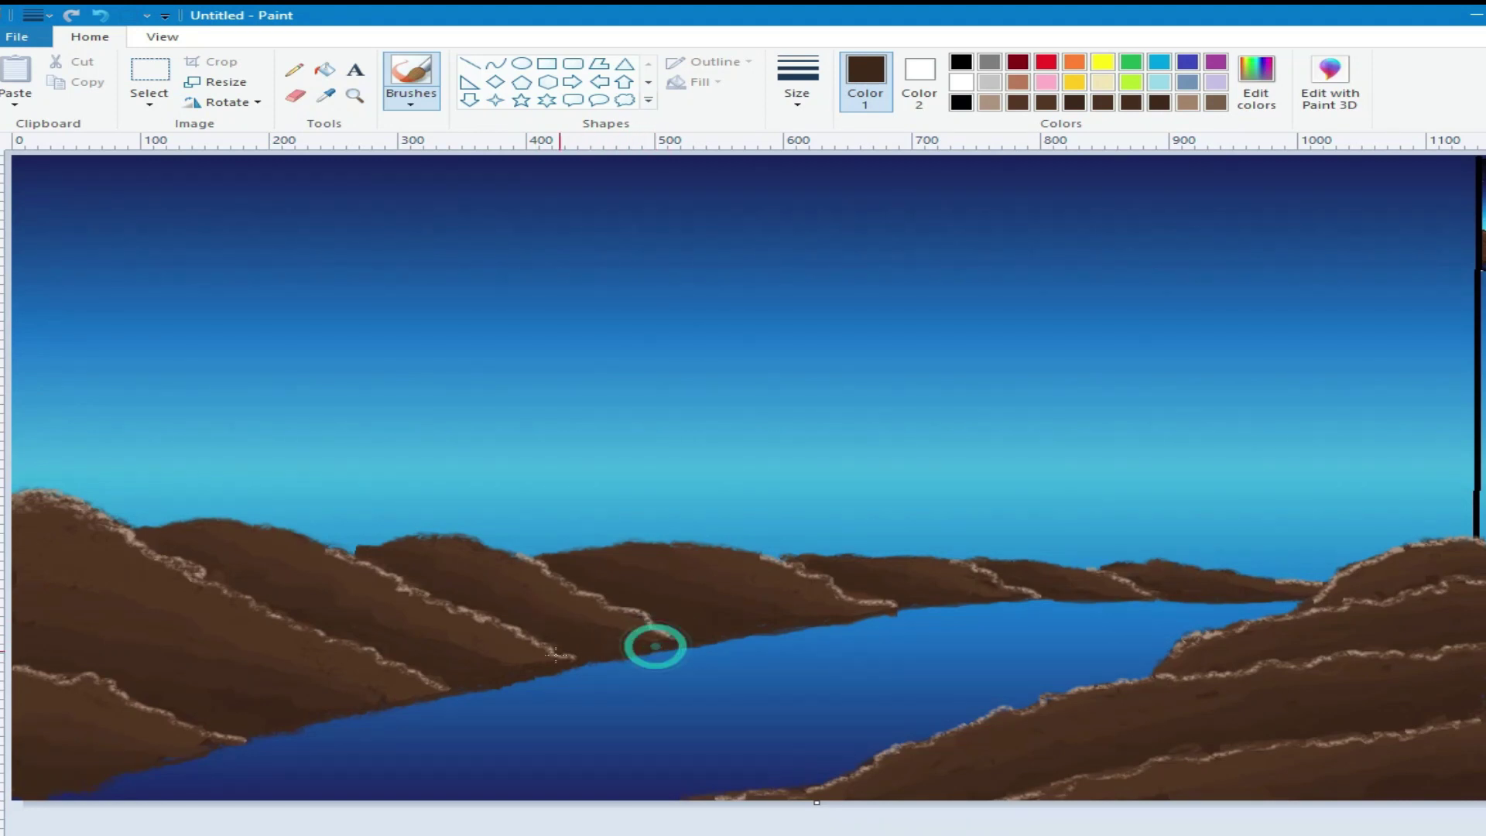
- Undo the last dark brown shoreline strokes
click(101, 15)
click(103, 15)
click(103, 16)
click(103, 17)
- Try dark brown touches along the right hill's shoreline and undo the last one
click(1375, 725)
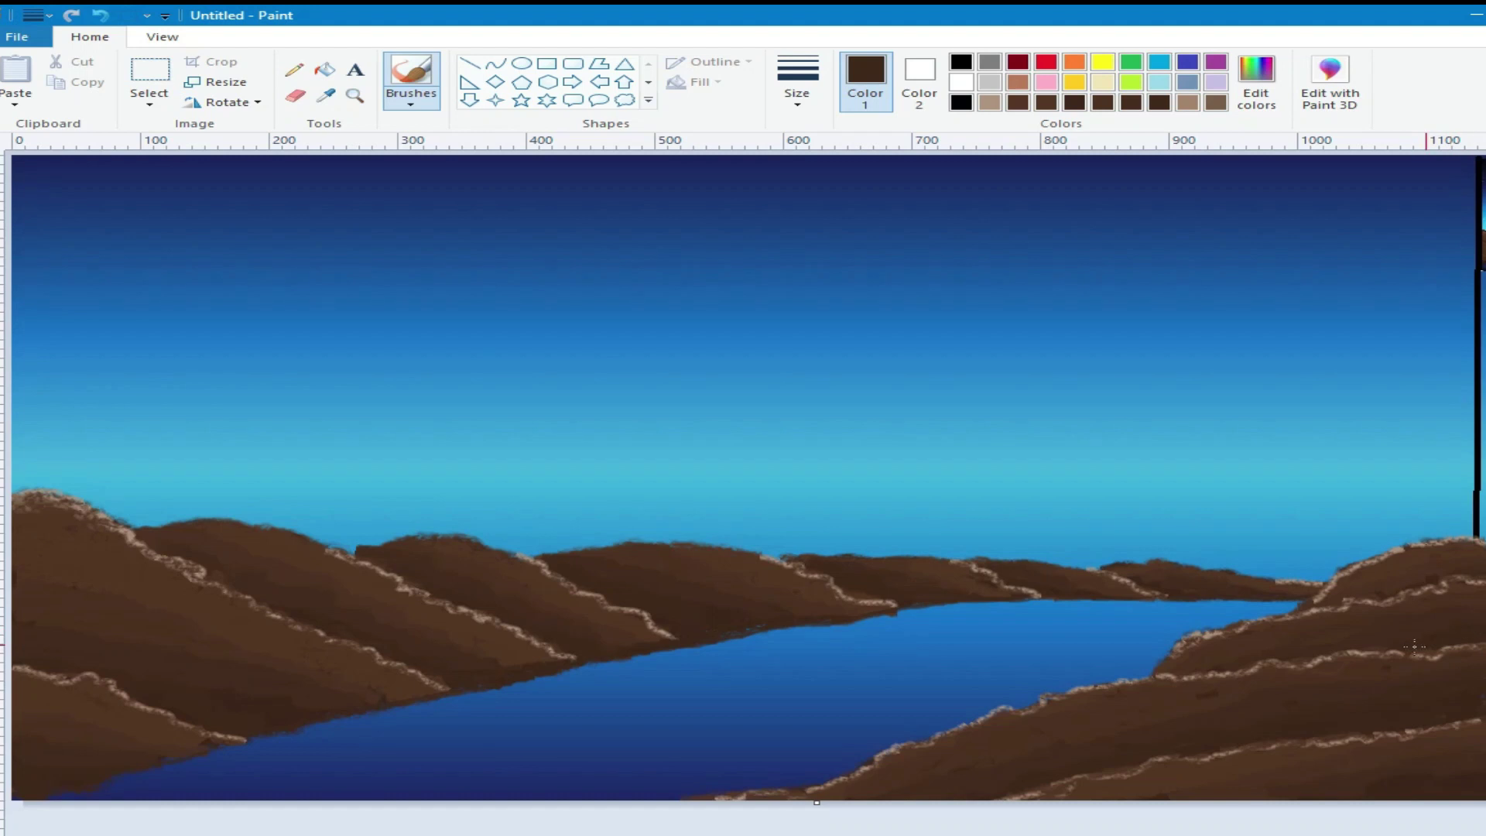
click(1313, 650)
click(1130, 676)
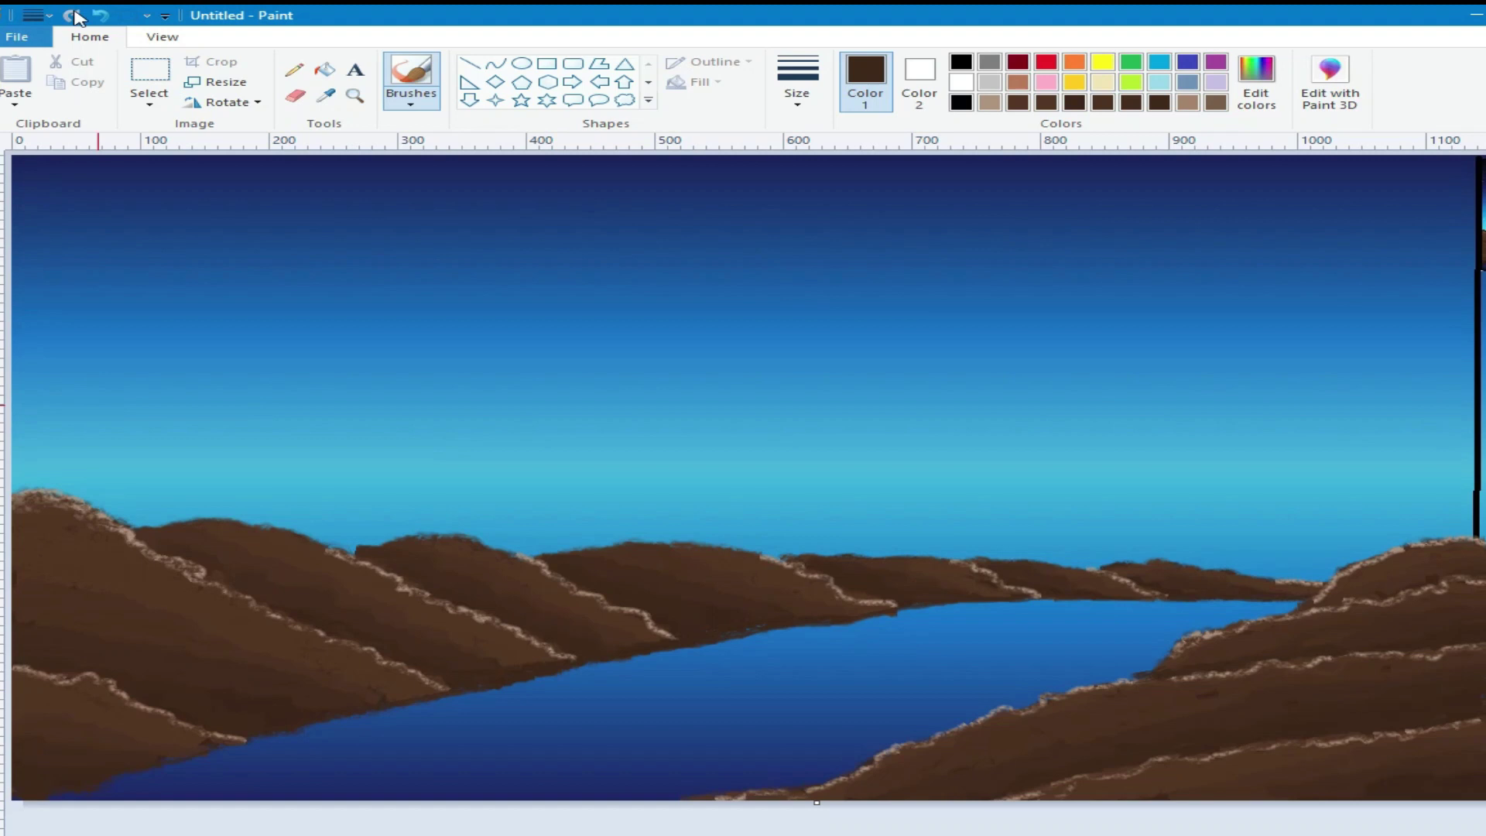
click(99, 17)
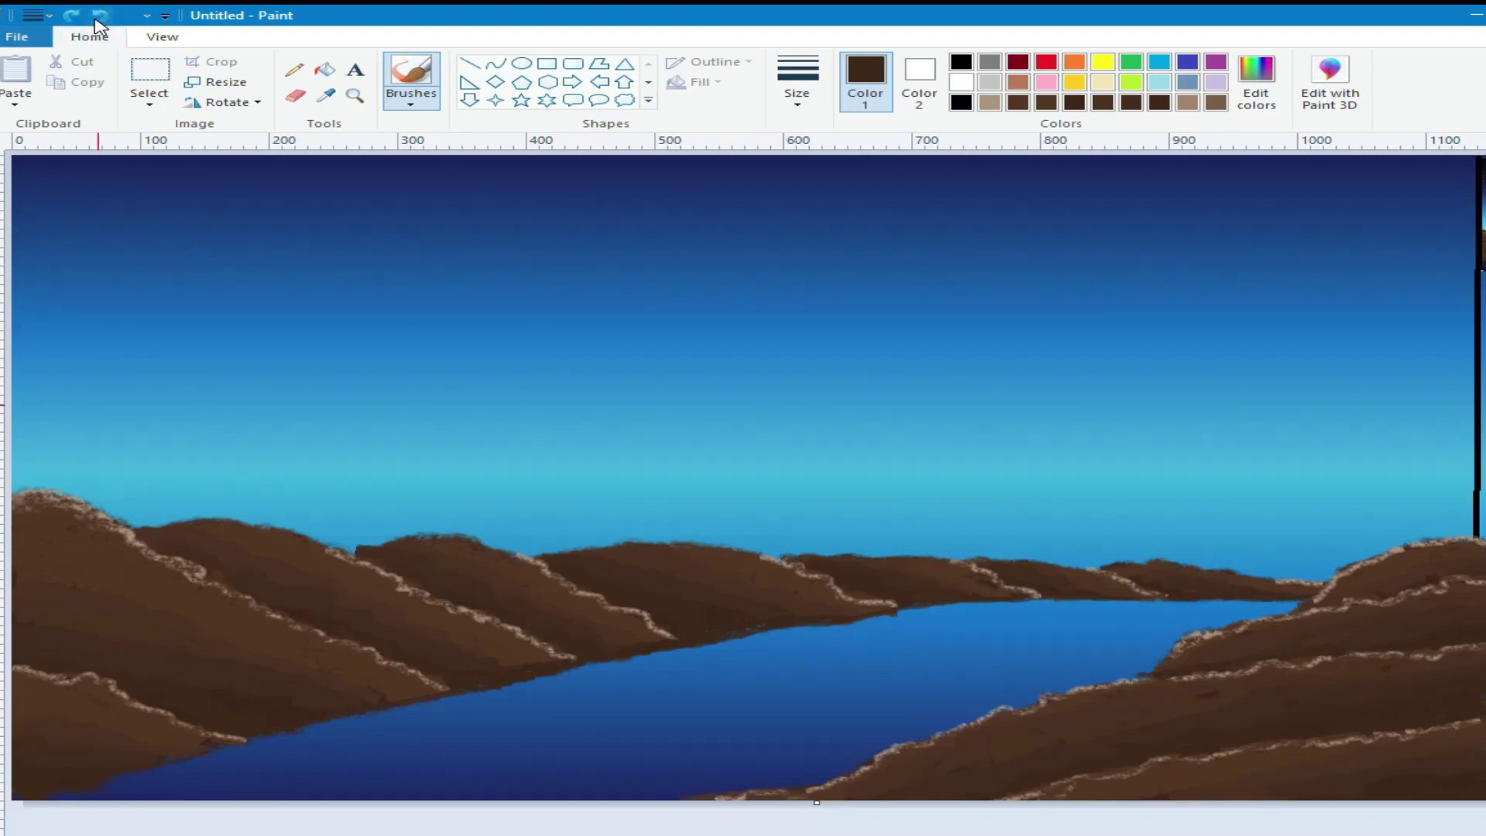
- Draw a white ellipse outline about 180 pixels wide in the upper middle of the sky for the moon
click(961, 81)
click(522, 63)
drag(667, 229, 827, 355)
drag(757, 314, 820, 359)
drag(714, 321, 708, 317)
drag(822, 357, 836, 366)
click(518, 292)
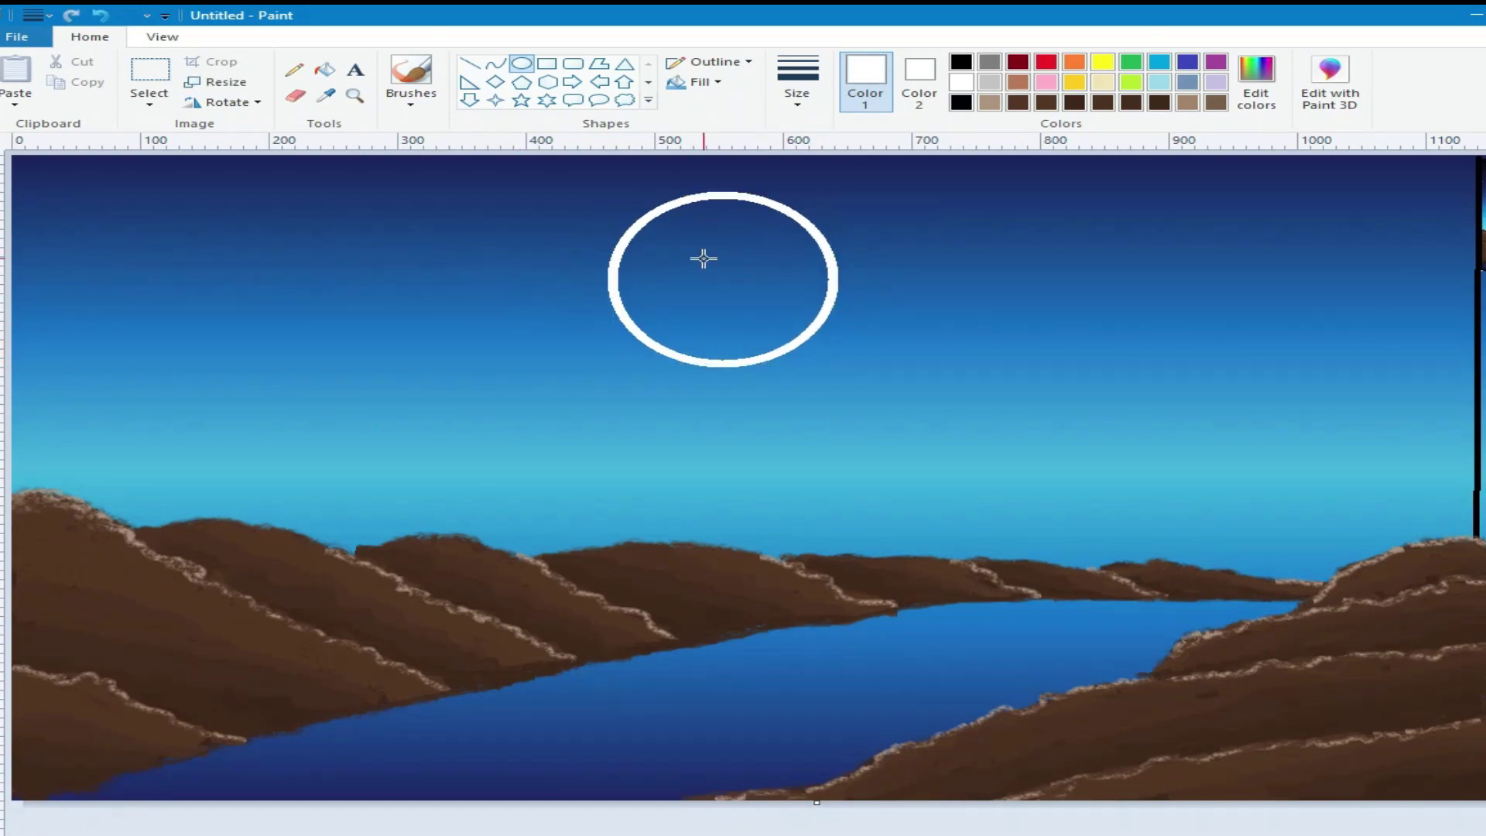
- Draw a second white ellipse inside the moon outline and stretch it on all sides to fit the outer ring
drag(657, 212, 809, 337)
drag(699, 284, 671, 291)
drag(785, 284, 811, 277)
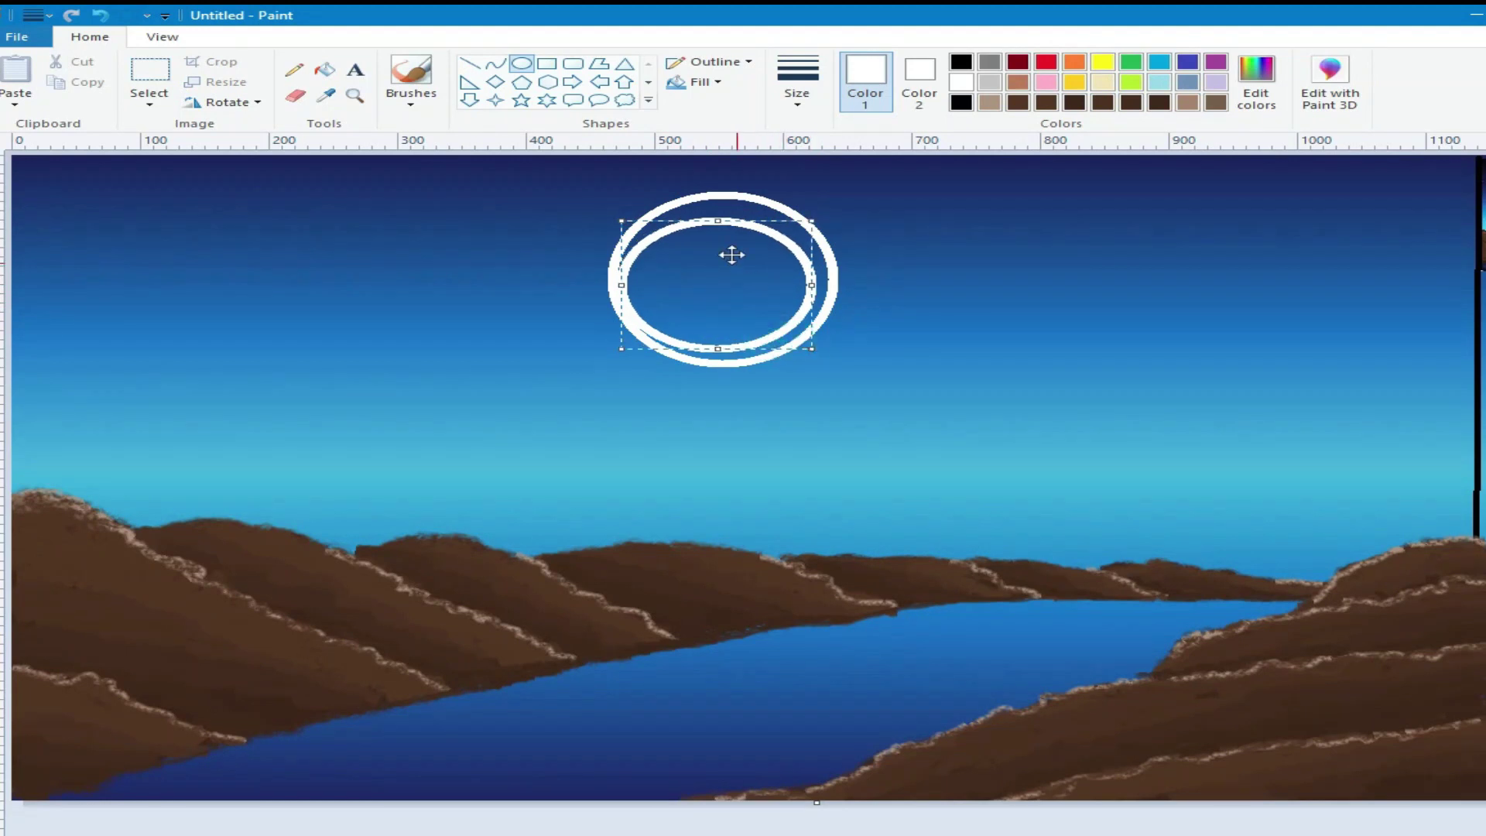
drag(719, 221, 721, 198)
drag(811, 276, 830, 277)
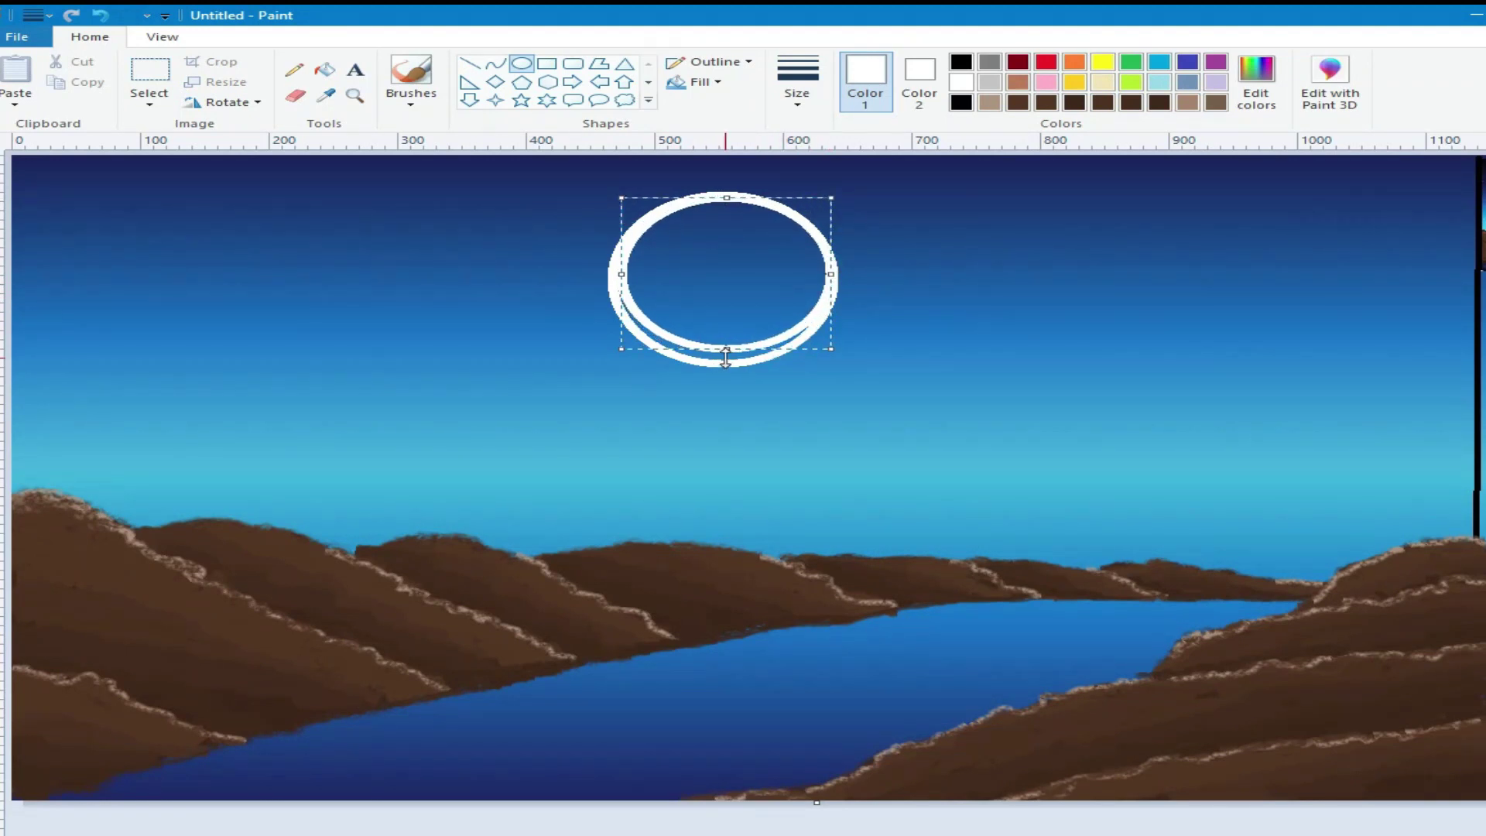
drag(718, 348, 724, 358)
drag(623, 279, 619, 279)
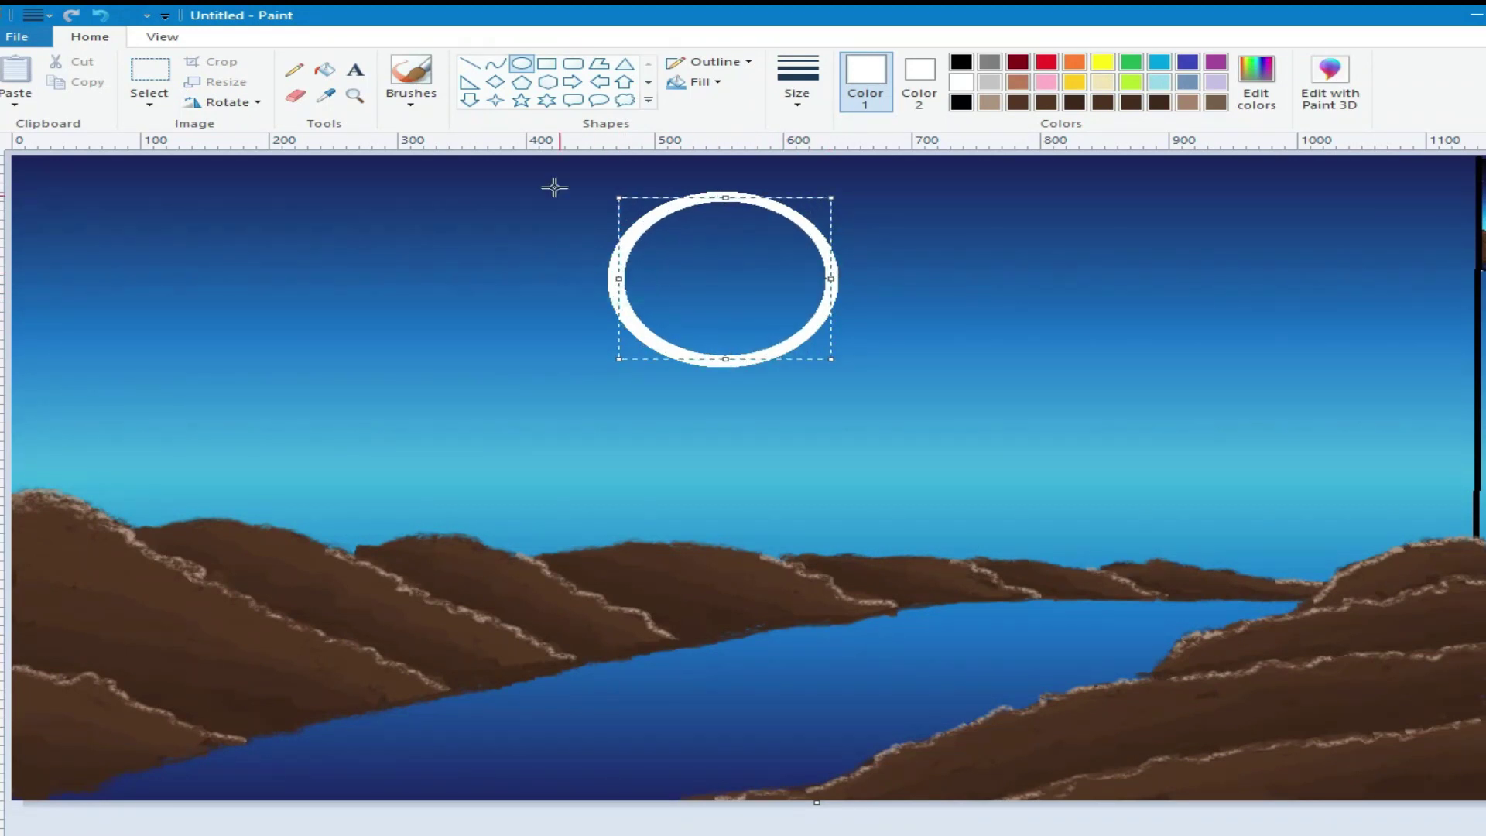
- Give the inner ellipse a solid white fill to complete the moon
click(694, 81)
click(729, 129)
click(821, 828)
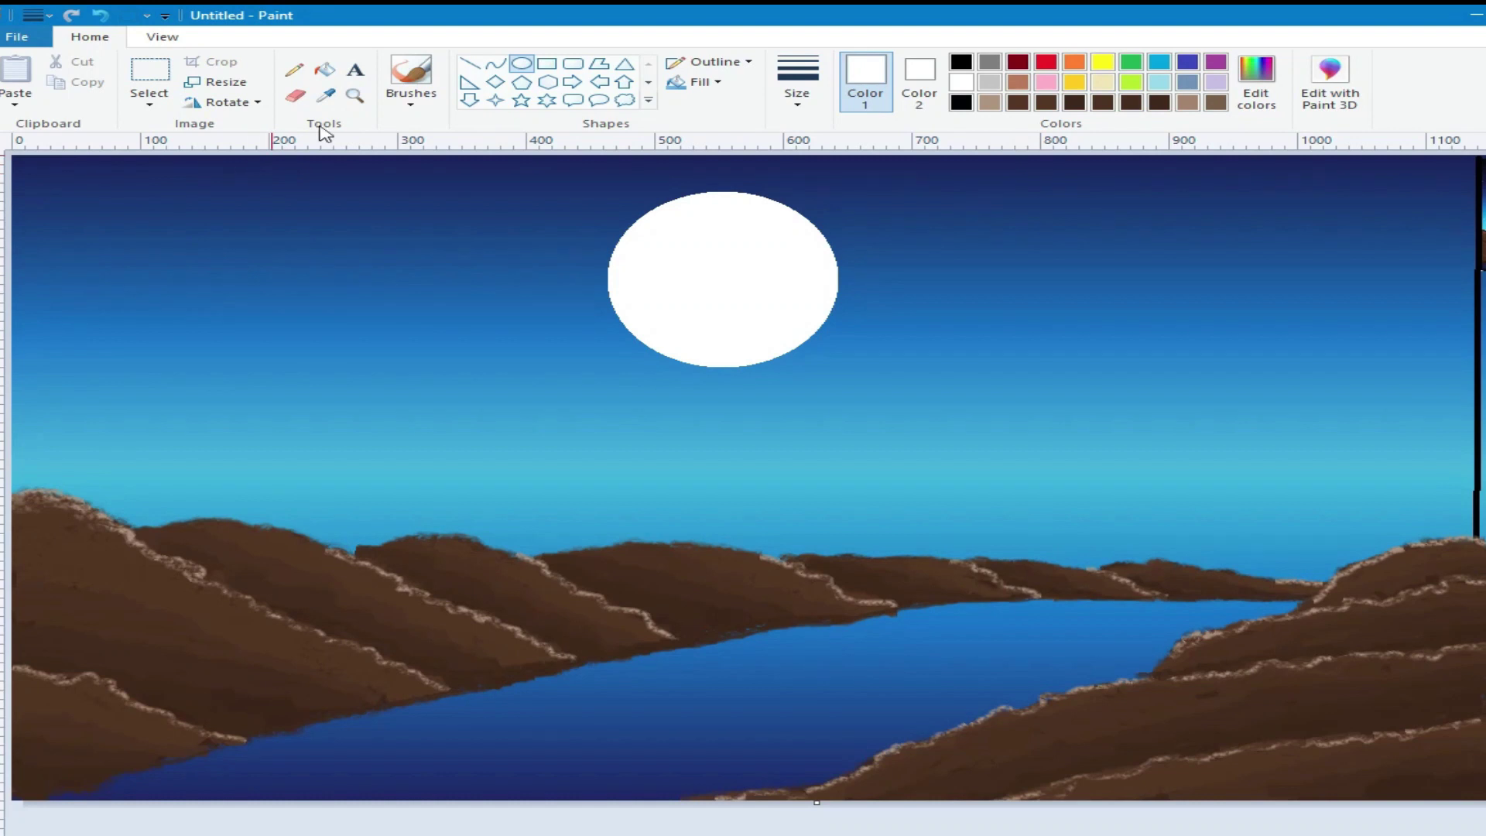
- Scatter small solid white five-point stars without outline across the sky around the moon and above the hills
click(521, 99)
click(716, 61)
click(736, 86)
drag(93, 192, 105, 206)
drag(367, 188, 386, 200)
drag(1083, 195, 1094, 205)
drag(1343, 199, 1345, 201)
drag(1426, 281, 1446, 295)
click(72, 345)
drag(73, 342, 91, 361)
click(377, 279)
drag(377, 279, 397, 297)
drag(1100, 346, 1120, 365)
drag(1362, 381, 1383, 401)
drag(512, 459, 533, 479)
drag(507, 213, 526, 234)
drag(896, 190, 916, 210)
drag(924, 385, 939, 399)
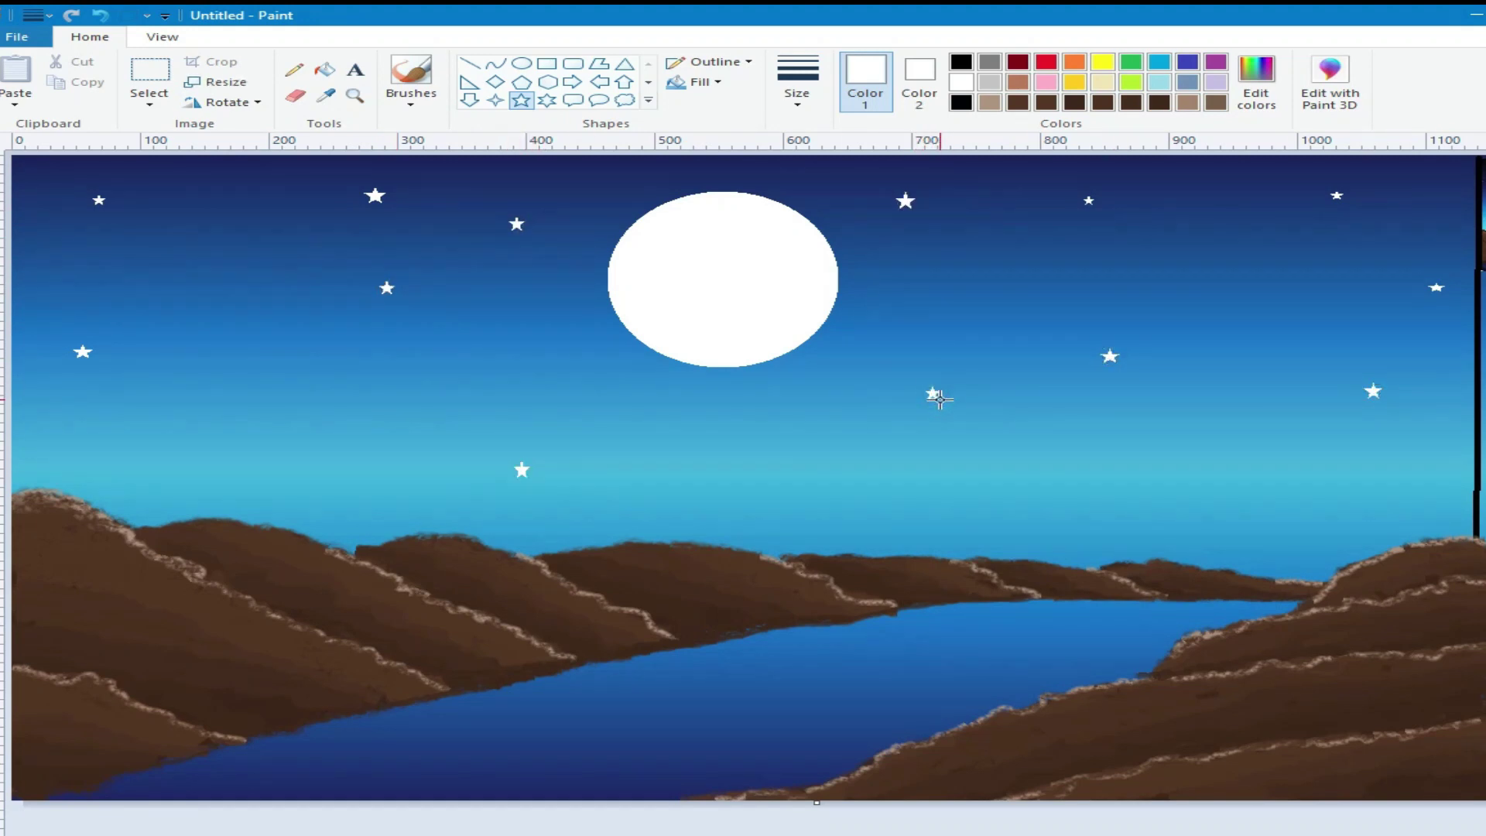
drag(232, 448, 251, 464)
drag(1143, 460, 1167, 476)
drag(1417, 459, 1437, 479)
drag(775, 480, 806, 503)
- Dot tiny white stars all over the sky between the larger stars with the Pencil, using the second-thinnest size
click(295, 69)
click(245, 188)
click(276, 243)
click(797, 85)
click(825, 164)
click(333, 274)
click(213, 320)
click(92, 271)
click(66, 281)
click(93, 310)
click(115, 354)
click(88, 395)
click(52, 398)
click(67, 426)
click(100, 443)
click(460, 337)
click(542, 273)
click(571, 187)
click(480, 177)
click(678, 169)
click(745, 171)
click(826, 177)
click(912, 270)
click(905, 310)
click(810, 384)
click(703, 408)
click(646, 393)
click(534, 364)
click(582, 342)
click(587, 398)
click(622, 432)
click(898, 498)
click(845, 455)
click(771, 439)
click(1176, 517)
click(1247, 499)
click(1288, 504)
click(1345, 507)
click(1455, 478)
click(1341, 294)
click(1223, 292)
click(1251, 229)
click(1164, 233)
click(1103, 264)
click(1062, 315)
click(1005, 249)
click(1006, 187)
click(1399, 228)
click(1337, 255)
click(1386, 285)
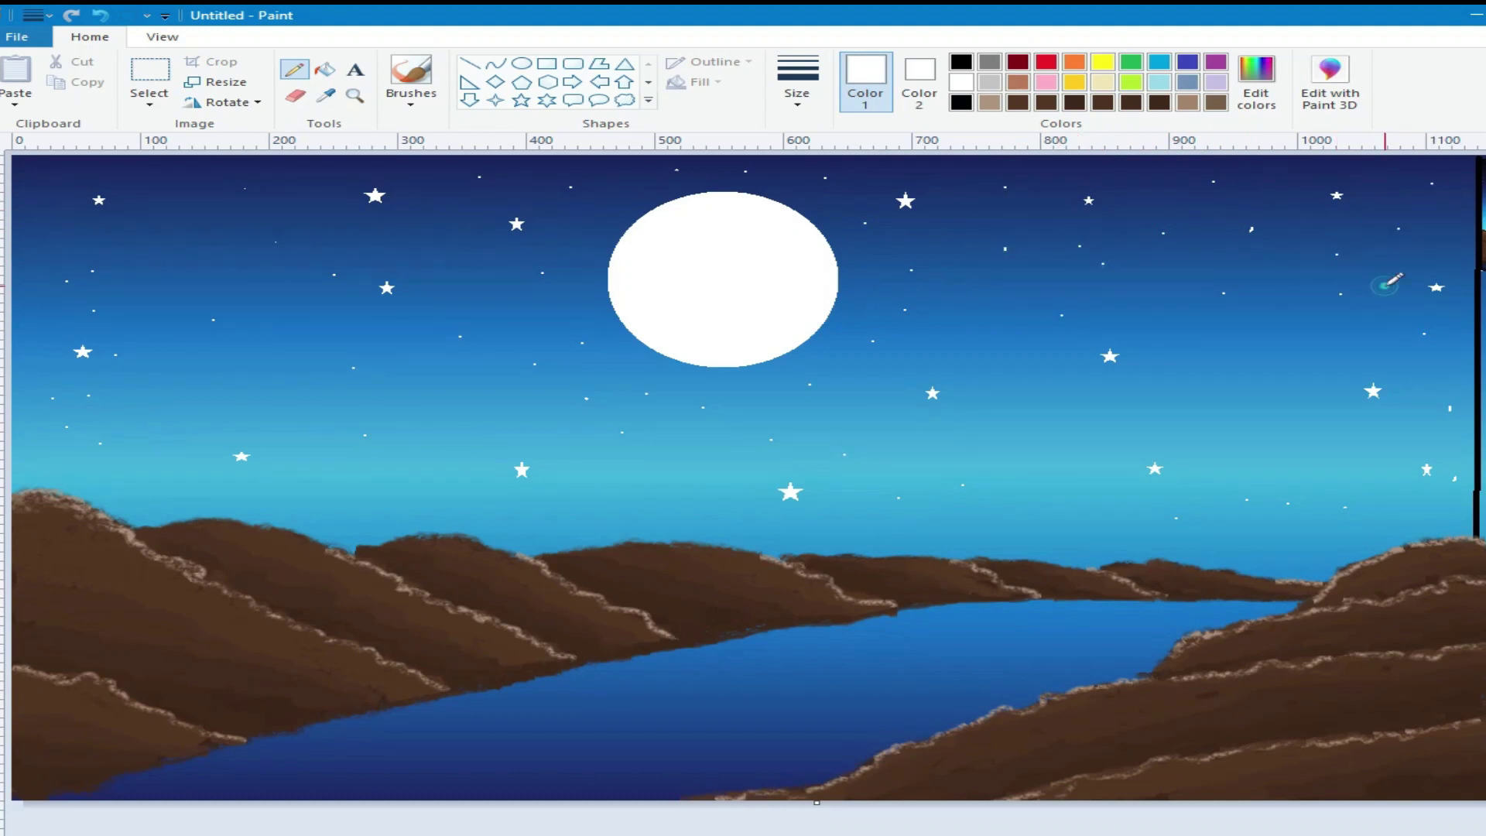
click(1348, 361)
click(1299, 351)
click(1248, 426)
click(1127, 426)
click(1014, 427)
click(227, 377)
click(310, 320)
click(160, 258)
click(233, 265)
click(341, 228)
click(427, 231)
click(489, 268)
click(485, 333)
click(983, 463)
click(1134, 451)
click(1331, 343)
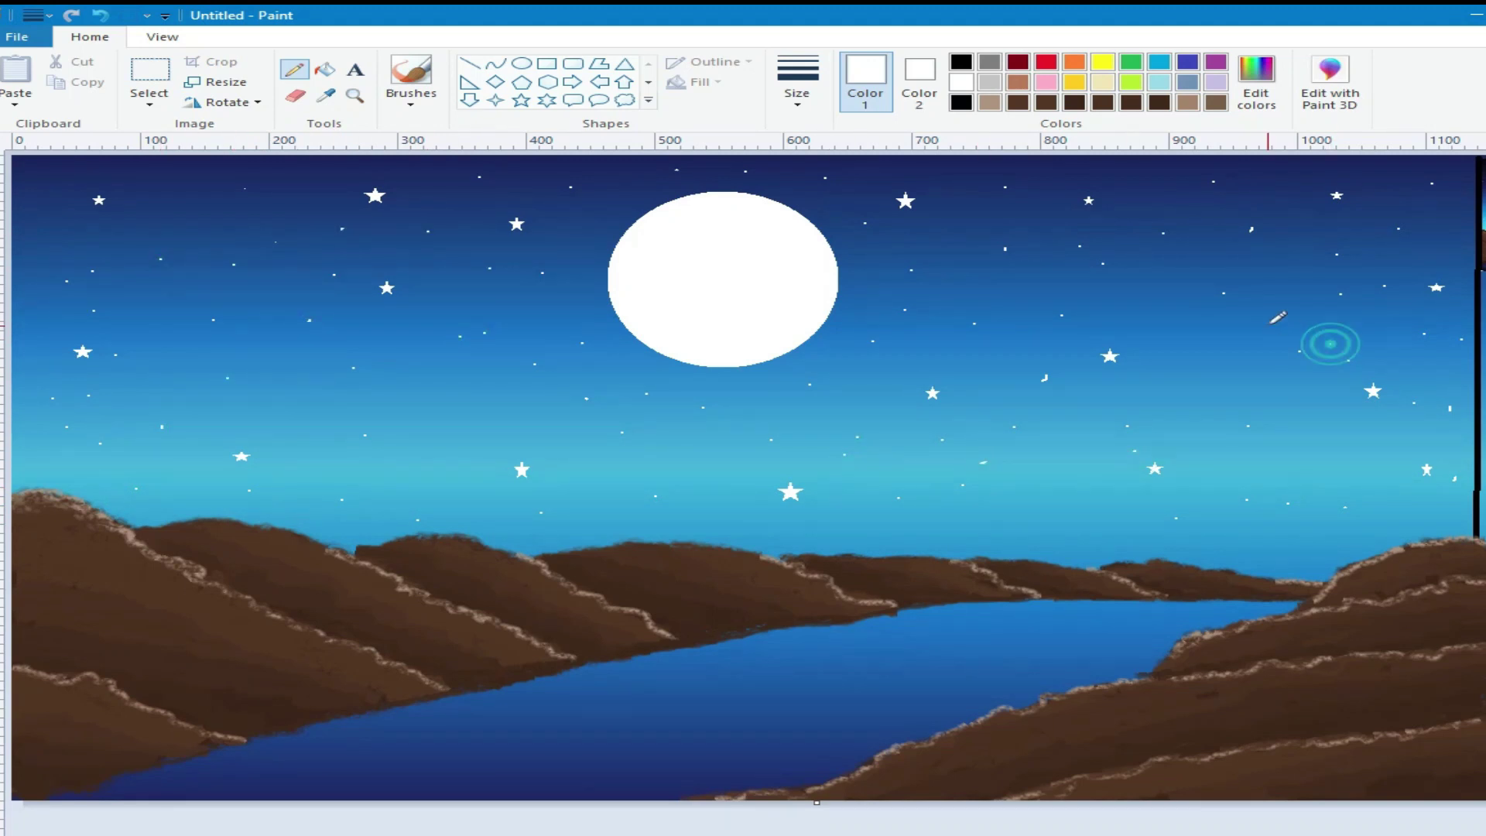